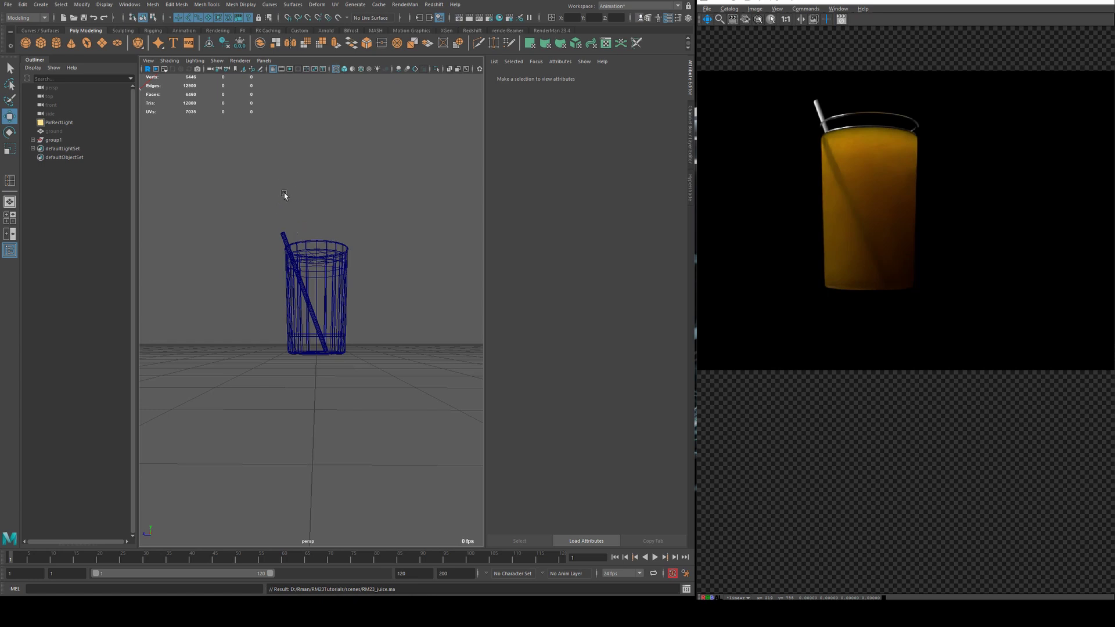
Step: Hide group1's glass and straw and add a new polygon cylinder, pCylinder3
{"action": "left_click_drag", "start_coordinate": [432, 161], "coordinate": [316, 234], "text": "alt"}
{"action": "left_click", "coordinate": [74, 140]}
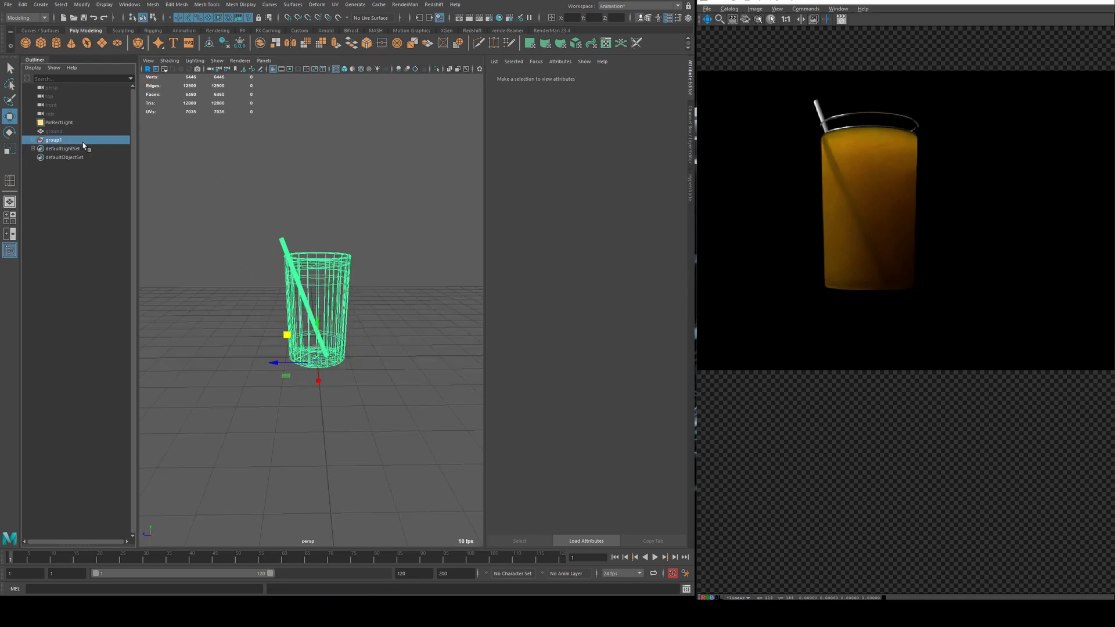
{"action": "key", "text": "ctrl+h"}
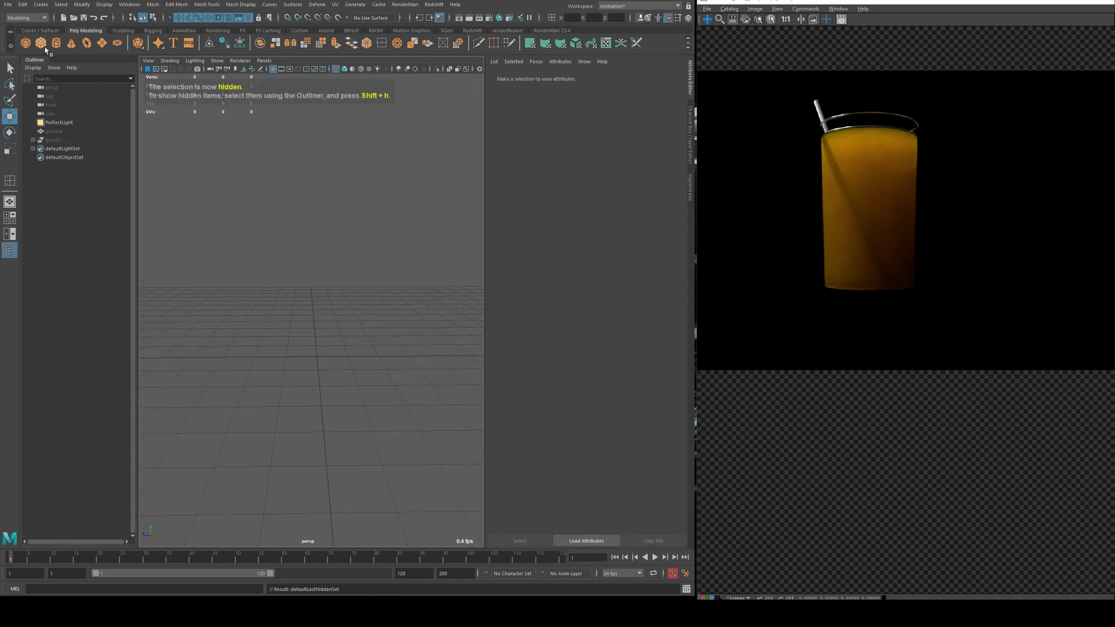
{"action": "left_click", "coordinate": [55, 46]}
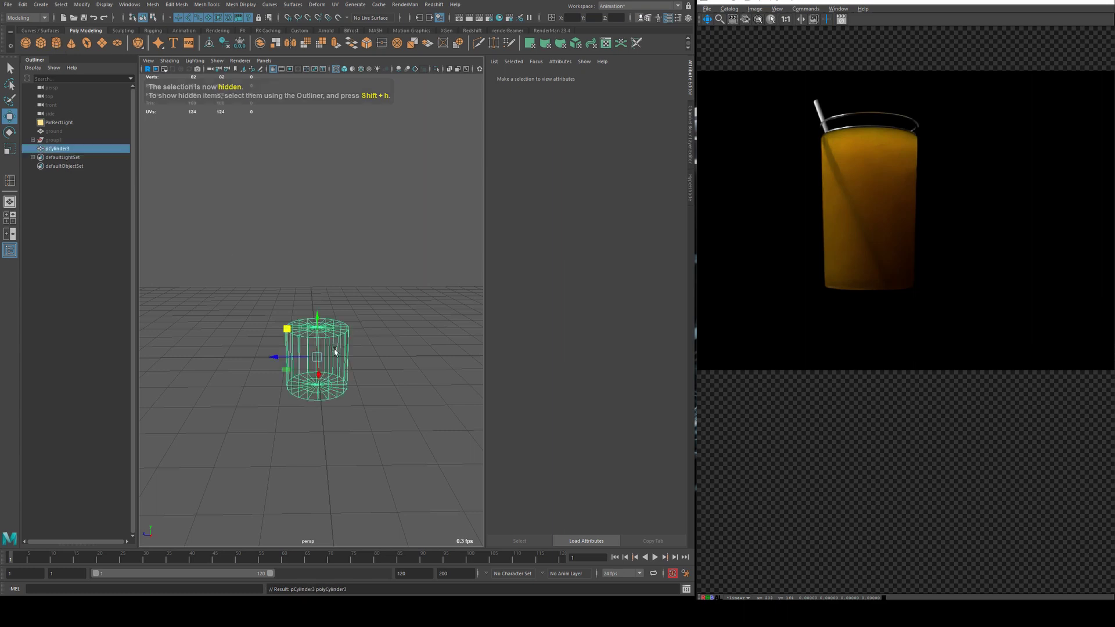
Step: Select a full edge ring on the new cylinder and scale it
{"action": "key", "text": "q"}
{"action": "right_click_drag", "start_coordinate": [316, 296], "coordinate": [378, 368], "text": "alt"}
{"action": "middle_click_drag", "start_coordinate": [377, 368], "coordinate": [309, 300], "text": "alt"}
{"action": "left_click_drag", "start_coordinate": [308, 300], "coordinate": [309, 312], "text": "alt"}
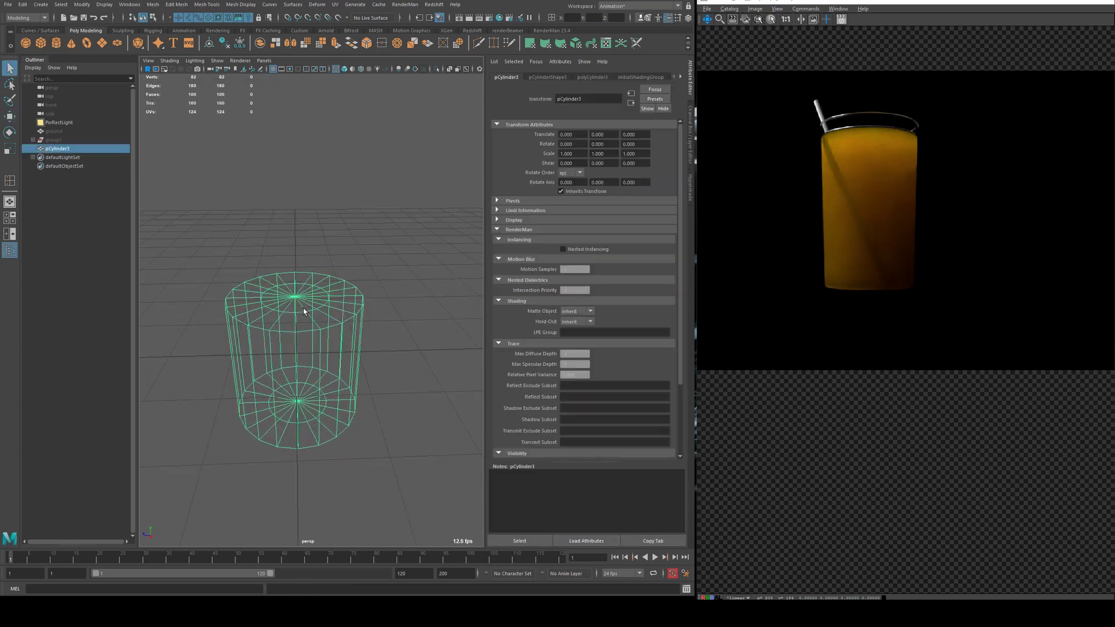
{"action": "right_click_drag", "start_coordinate": [278, 306], "coordinate": [277, 281]}
{"action": "double_click", "coordinate": [276, 313]}
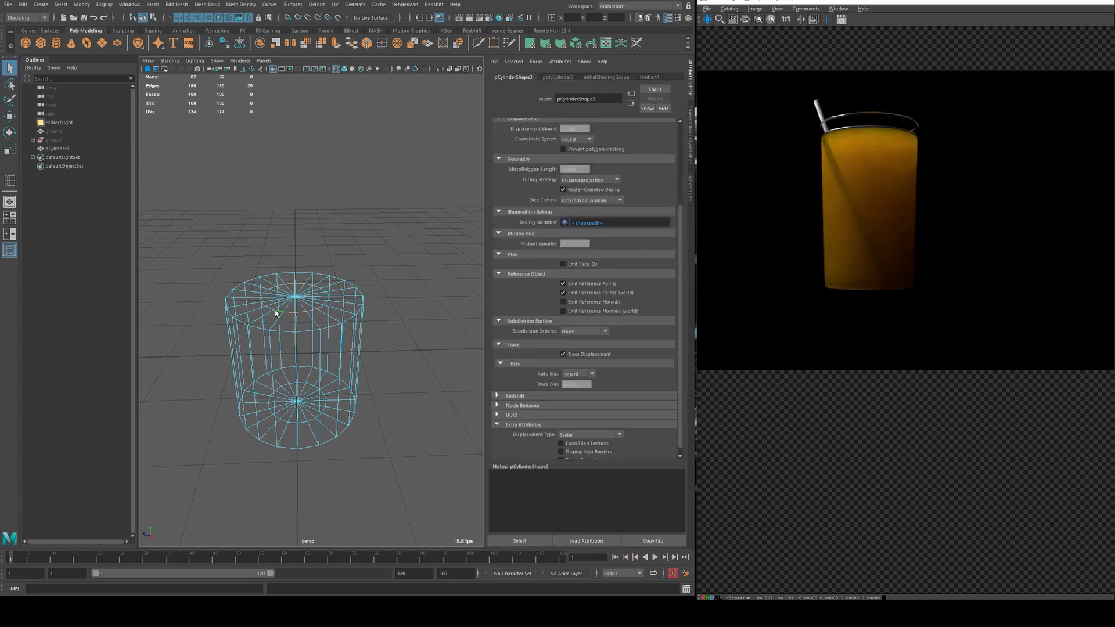
{"action": "key", "text": "r"}
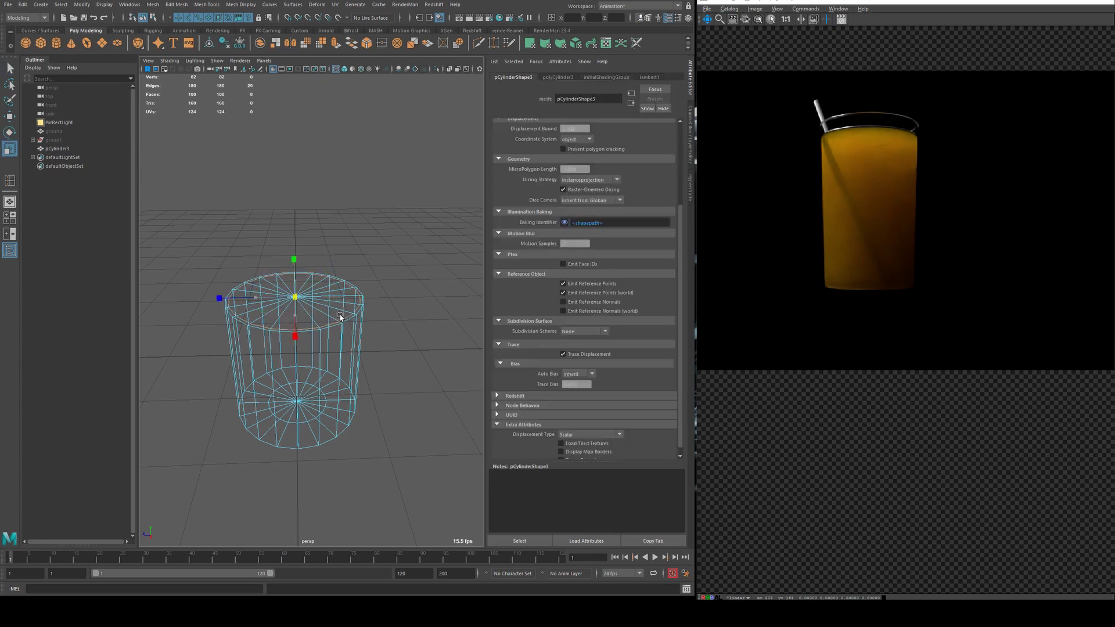
{"action": "key", "text": "q"}
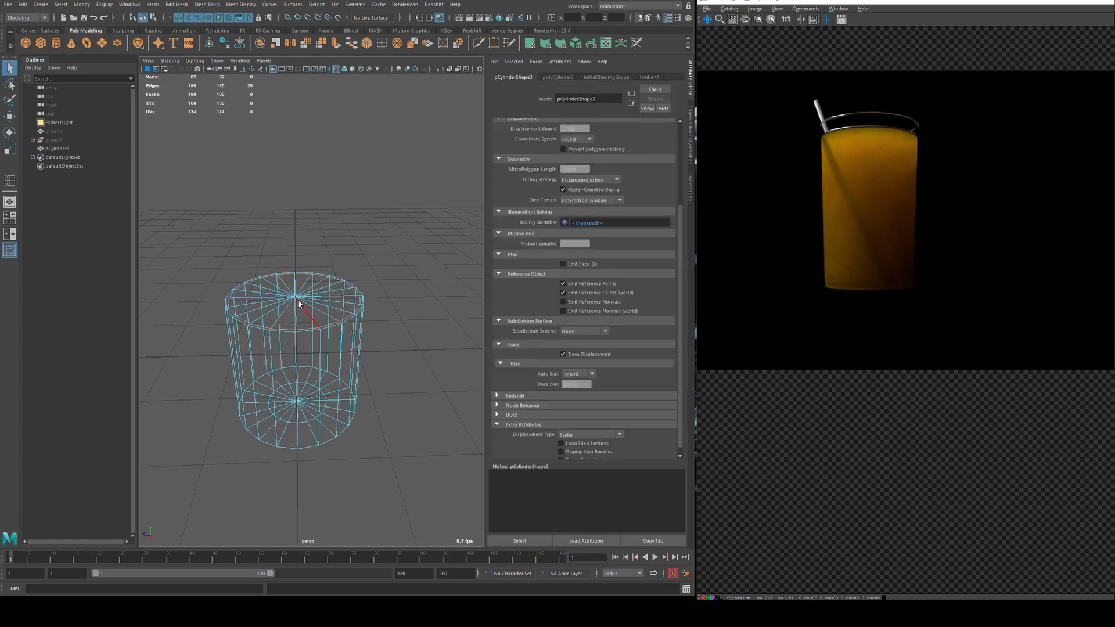
Step: Extrude the cylinder's top cap faces with Ctrl+E and push them down to hollow the cup
{"action": "right_click", "coordinate": [299, 302]}
{"action": "right_click_drag", "start_coordinate": [299, 302], "coordinate": [300, 326]}
{"action": "left_click_drag", "start_coordinate": [301, 296], "coordinate": [343, 300], "text": "alt"}
{"action": "left_click_drag", "start_coordinate": [398, 331], "coordinate": [205, 460], "text": "ctrl"}
{"action": "left_click_drag", "start_coordinate": [311, 224], "coordinate": [301, 249], "text": "alt"}
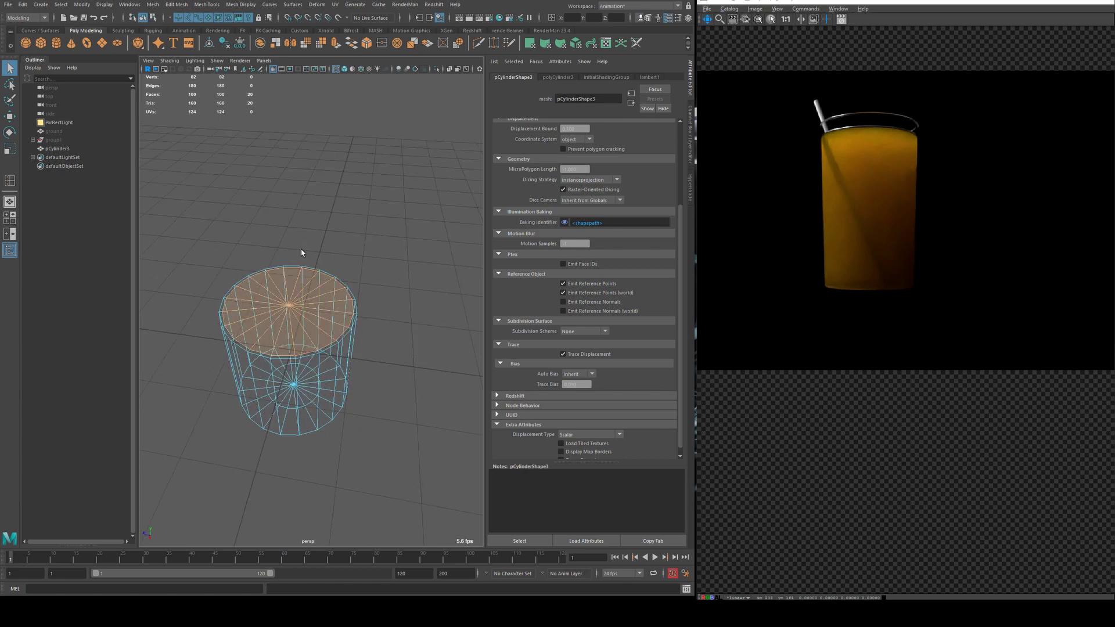
{"action": "left_click_drag", "start_coordinate": [325, 323], "coordinate": [322, 290], "text": "alt"}
{"action": "key", "text": "w"}
{"action": "key", "text": "ctrl+e"}
{"action": "right_click_drag", "start_coordinate": [323, 291], "coordinate": [333, 346], "text": "alt"}
{"action": "left_click_drag", "start_coordinate": [311, 366], "coordinate": [313, 374]}
Step: Inspect the hollow cup in object mode with smooth preview and solid shading
{"action": "left_click_drag", "start_coordinate": [246, 294], "coordinate": [271, 336], "text": "alt"}
{"action": "left_click_drag", "start_coordinate": [398, 298], "coordinate": [365, 320], "text": "alt"}
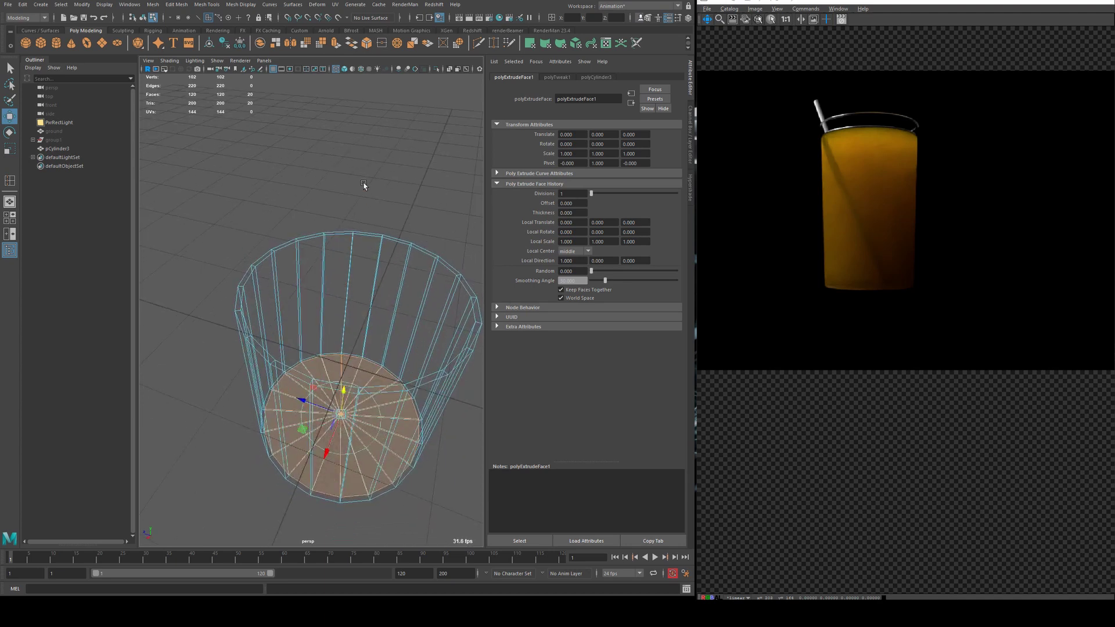
{"action": "right_click_drag", "start_coordinate": [364, 186], "coordinate": [393, 173]}
{"action": "left_click", "coordinate": [381, 240]}
{"action": "key", "text": "3"}
{"action": "key", "text": "1"}
{"action": "left_click_drag", "start_coordinate": [262, 258], "coordinate": [302, 232], "text": "alt"}
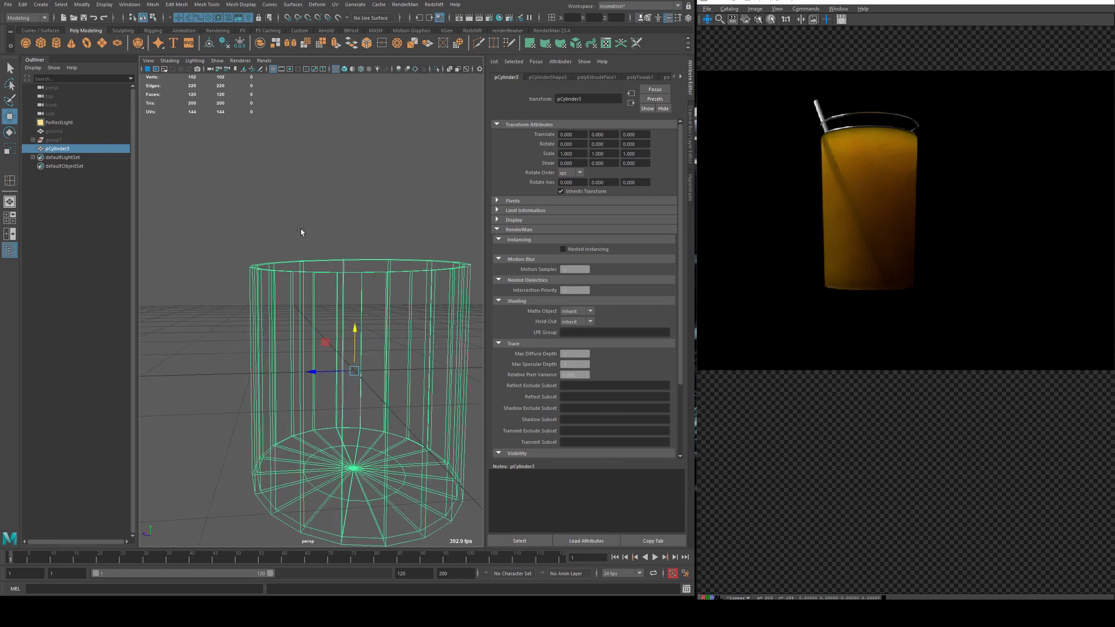
{"action": "left_click", "coordinate": [344, 69]}
Step: Insert edge loops near the rim and on the inner wall, then preview the cup smoothed
{"action": "mouse_move", "coordinate": [301, 282]}
{"action": "right_mouse_down"}
{"action": "mouse_move", "coordinate": [296, 265]}
{"action": "mouse_move", "coordinate": [295, 324]}
{"action": "right_mouse_up"}
{"action": "left_click", "coordinate": [300, 271]}
{"action": "mouse_move", "coordinate": [302, 262]}
{"action": "left_mouse_down"}
{"action": "mouse_move", "coordinate": [316, 261]}
{"action": "mouse_move", "coordinate": [308, 257]}
{"action": "left_mouse_up"}
{"action": "left_click_drag", "start_coordinate": [308, 257], "coordinate": [333, 348], "text": "alt"}
{"action": "left_click_drag", "start_coordinate": [333, 349], "coordinate": [348, 500], "text": "alt"}
{"action": "key", "text": "3"}
{"action": "scroll", "coordinate": [348, 361], "scroll_direction": "down", "scroll_amount": 4}
{"action": "key", "text": "q"}
{"action": "right_click_drag", "start_coordinate": [341, 179], "coordinate": [381, 168]}
{"action": "left_click", "coordinate": [392, 165]}
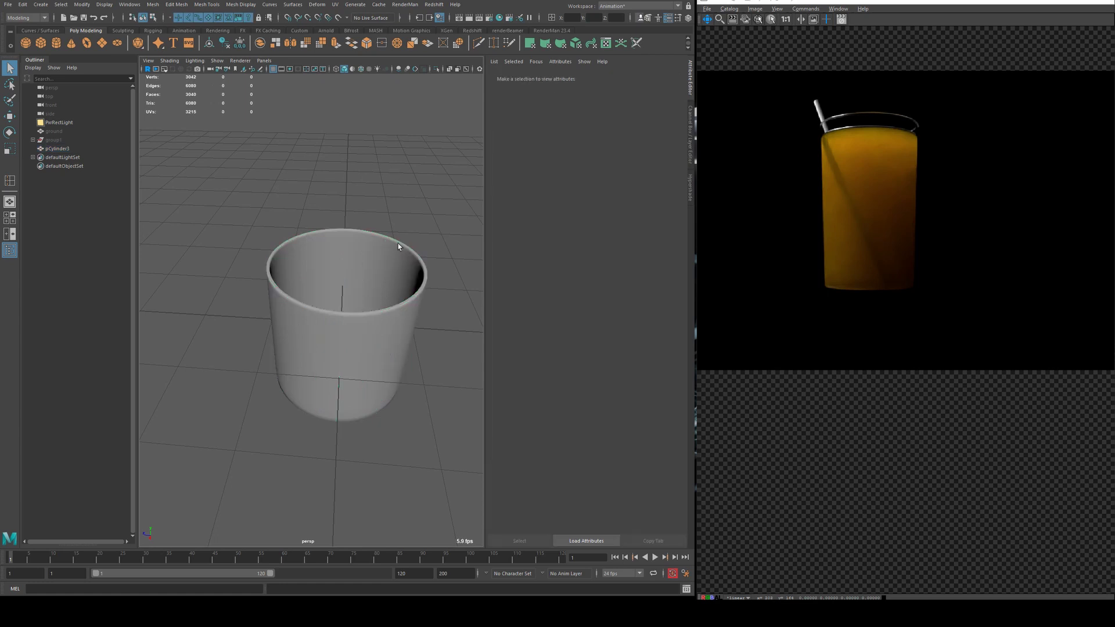
Step: Create a second polygon cylinder with Cap divisions set to 1
{"action": "left_click_drag", "start_coordinate": [399, 244], "coordinate": [396, 226], "text": "alt"}
{"action": "left_click", "coordinate": [380, 242]}
{"action": "key", "text": "ctrl+z"}
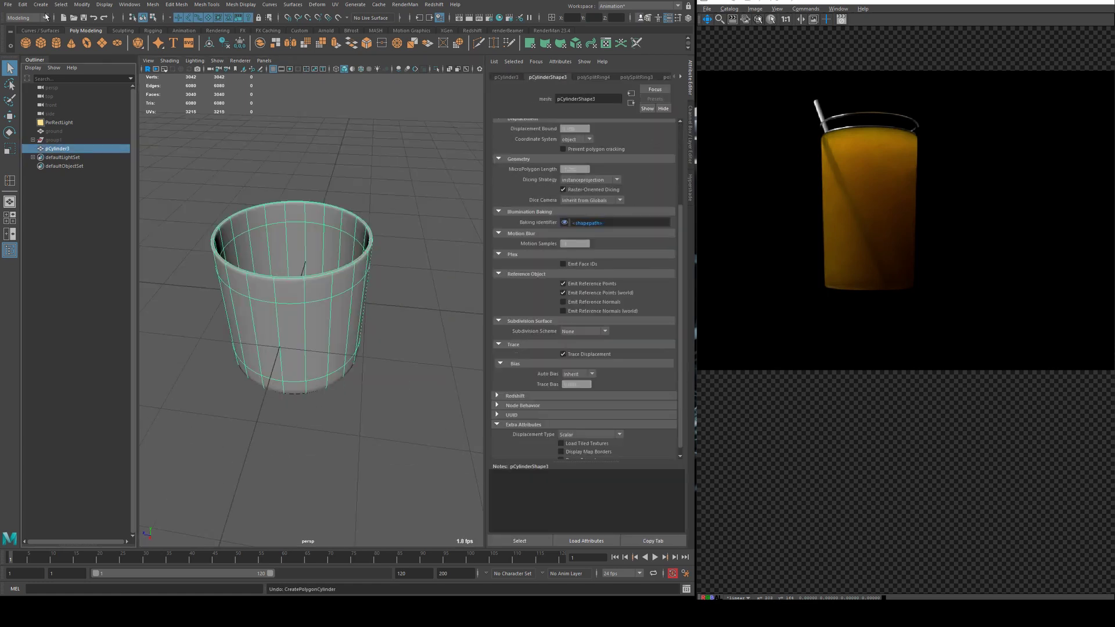
{"action": "left_click", "coordinate": [41, 4]}
{"action": "mouse_move", "coordinate": [75, 38]}
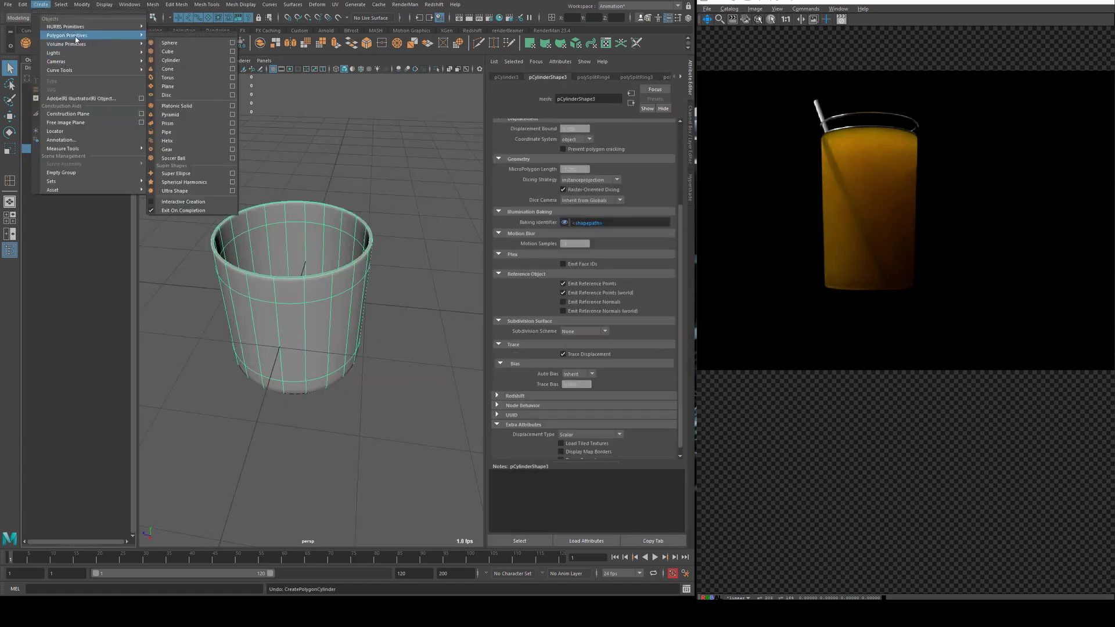
{"action": "left_click", "coordinate": [232, 60]}
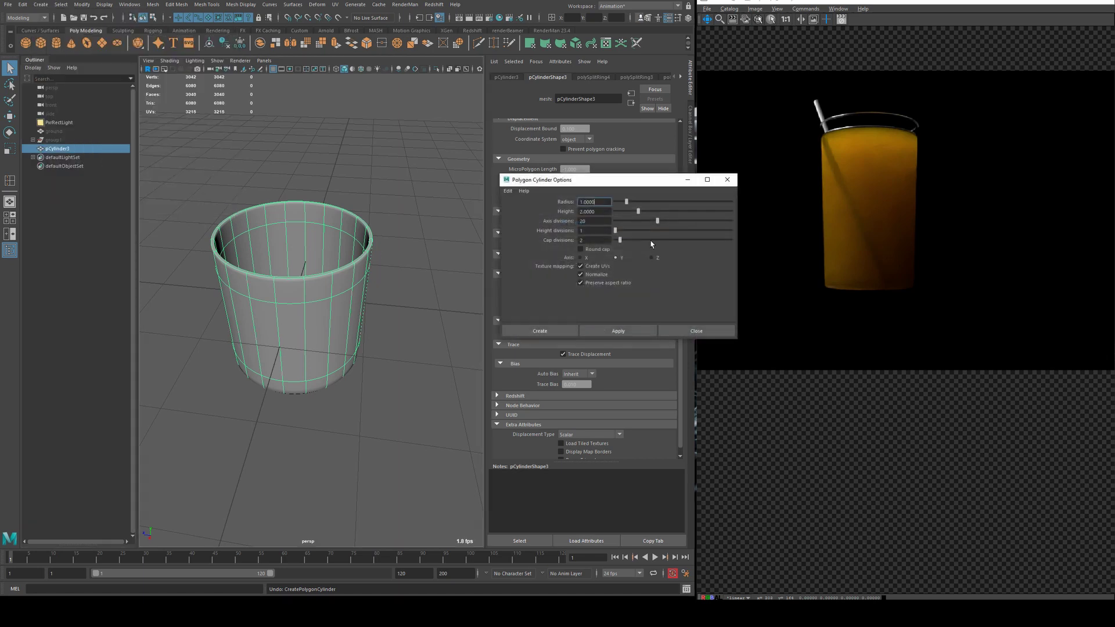
{"action": "double_click", "coordinate": [607, 240]}
{"action": "type", "text": "1"}
{"action": "left_click", "coordinate": [557, 331]}
Step: Insert an edge loop near the new cylinder's base with the Insert Edge Loop Tool
{"action": "left_click", "coordinate": [405, 235]}
{"action": "left_click", "coordinate": [307, 223]}
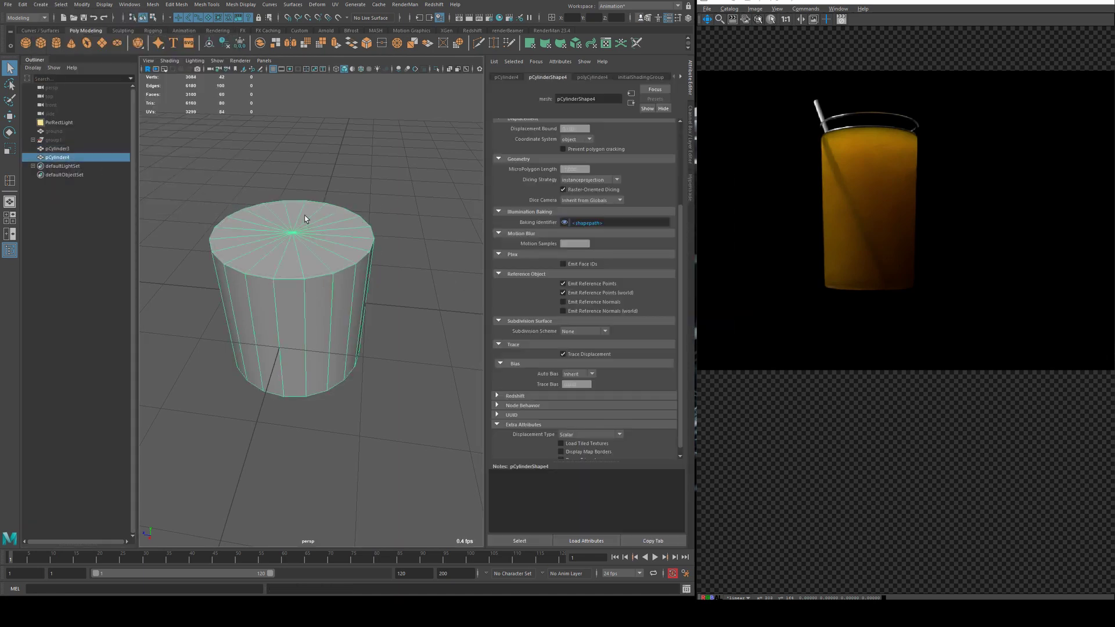
{"action": "left_click_drag", "start_coordinate": [301, 225], "coordinate": [316, 266], "text": "alt"}
{"action": "right_click", "coordinate": [314, 270]}
{"action": "right_click", "coordinate": [315, 269]}
{"action": "left_click", "coordinate": [315, 246]}
{"action": "right_click", "coordinate": [315, 277]}
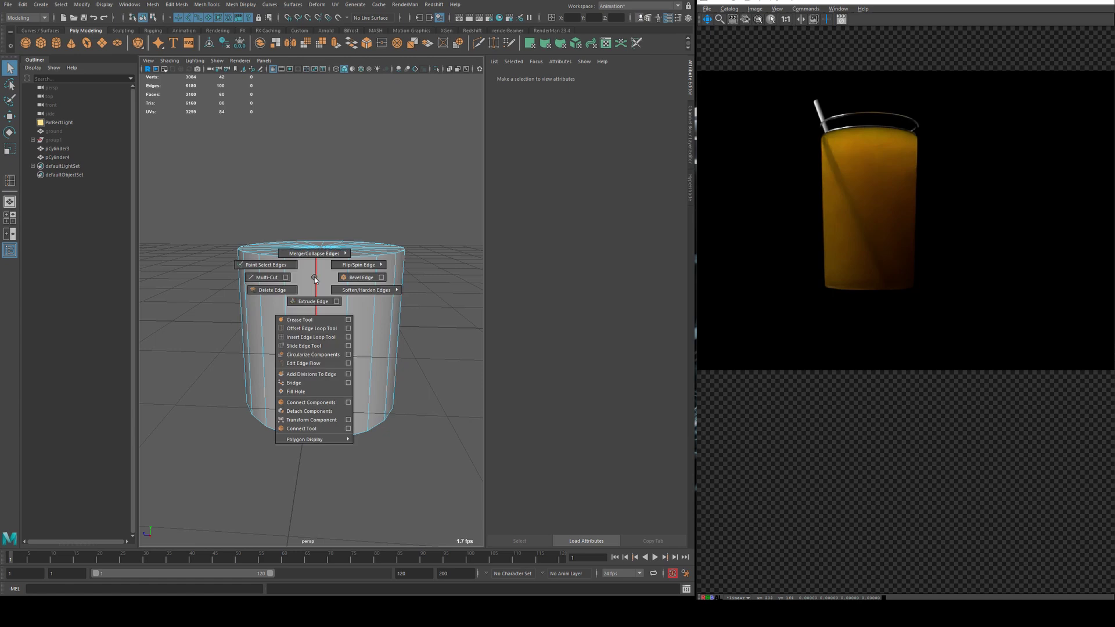
{"action": "left_click", "coordinate": [307, 337]}
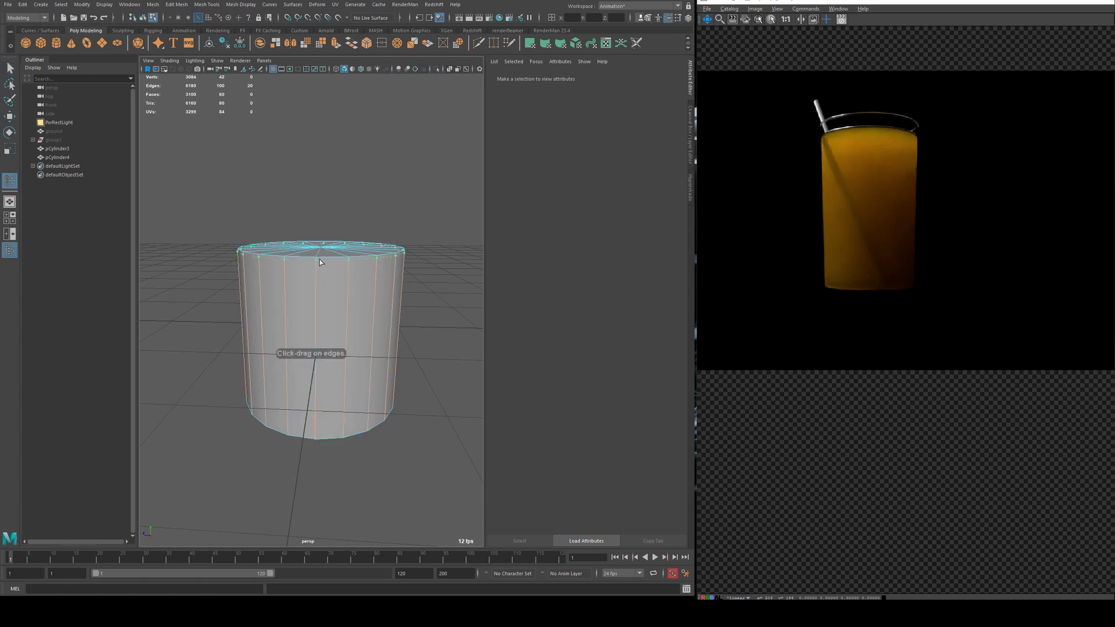
{"action": "left_click", "coordinate": [319, 262]}
{"action": "left_click_drag", "start_coordinate": [320, 265], "coordinate": [314, 380], "text": "alt"}
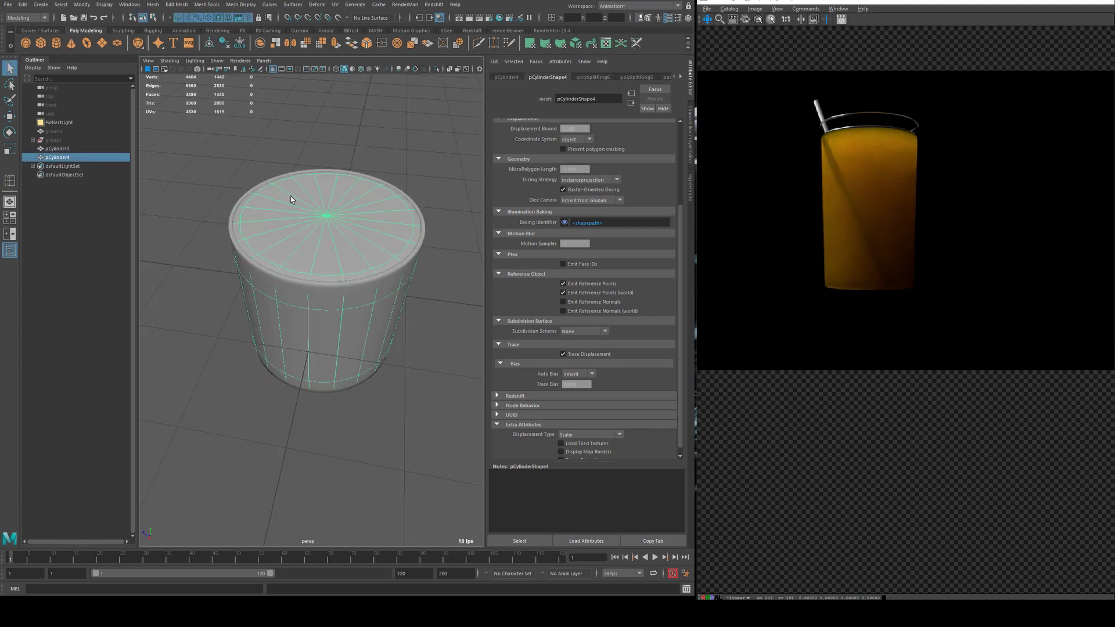
Step: Extrude the top's centre vertex and push it down into the cylinder top
{"action": "key", "text": "1"}
{"action": "left_click_drag", "start_coordinate": [287, 195], "coordinate": [299, 214], "text": "alt"}
{"action": "right_click_drag", "start_coordinate": [327, 239], "coordinate": [281, 241]}
{"action": "key", "text": "ctrl+e"}
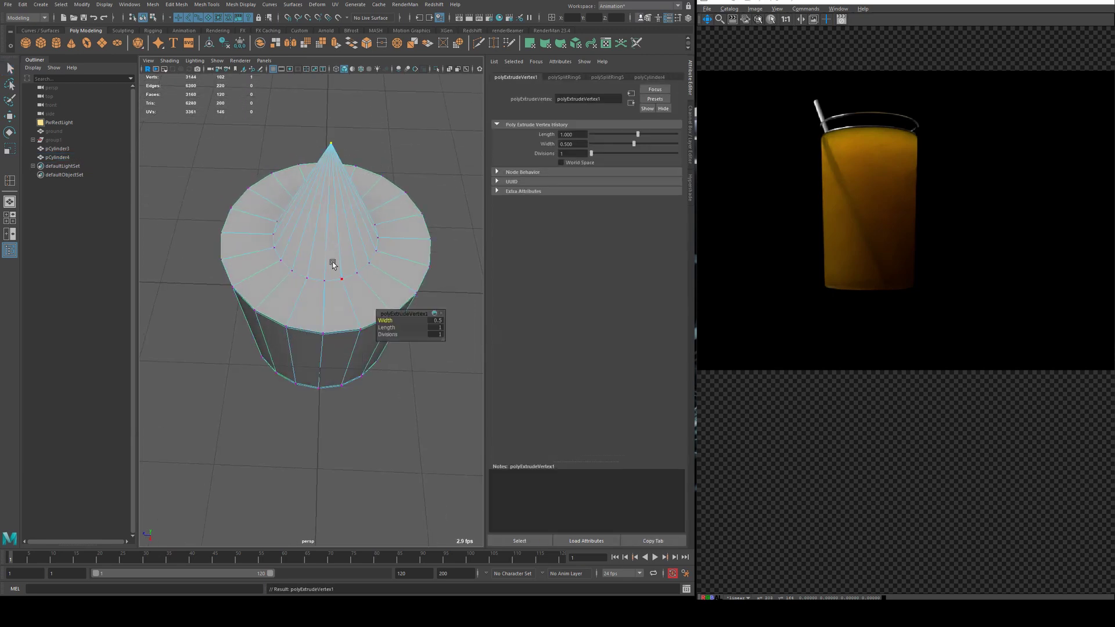
{"action": "left_click_drag", "start_coordinate": [326, 212], "coordinate": [332, 145], "text": "alt"}
{"action": "key", "text": "w"}
{"action": "right_click_drag", "start_coordinate": [332, 146], "coordinate": [305, 166], "text": "alt"}
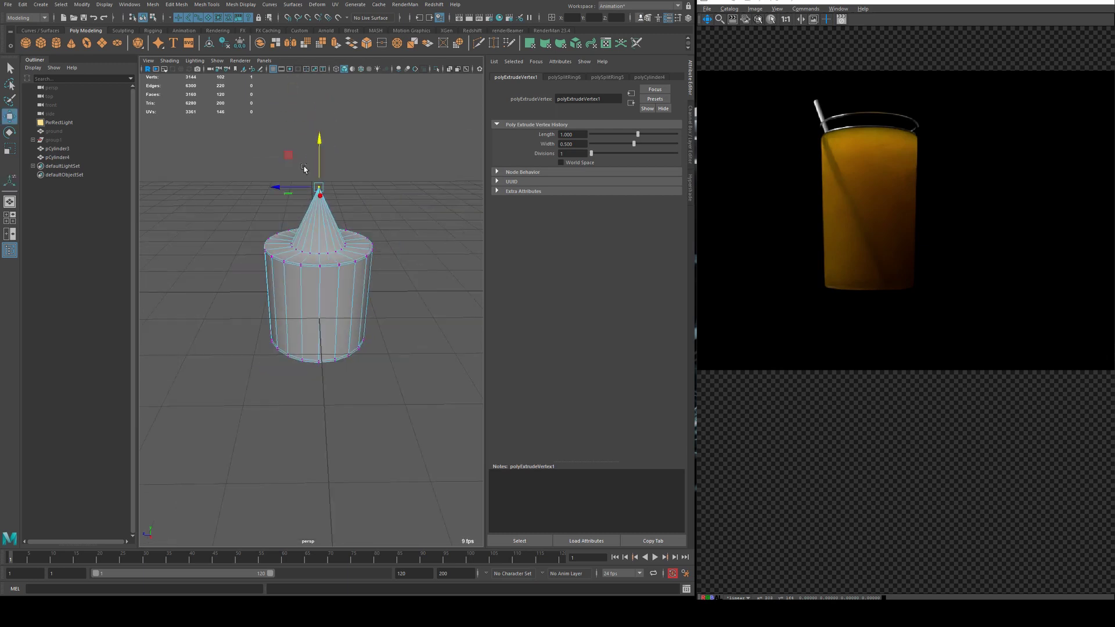
{"action": "left_click_drag", "start_coordinate": [317, 145], "coordinate": [333, 233]}
{"action": "right_click_drag", "start_coordinate": [333, 232], "coordinate": [389, 178], "text": "alt"}
Step: Scale the inner edge ring out almost to the rim and raise the rim loop slightly
{"action": "key", "text": "q"}
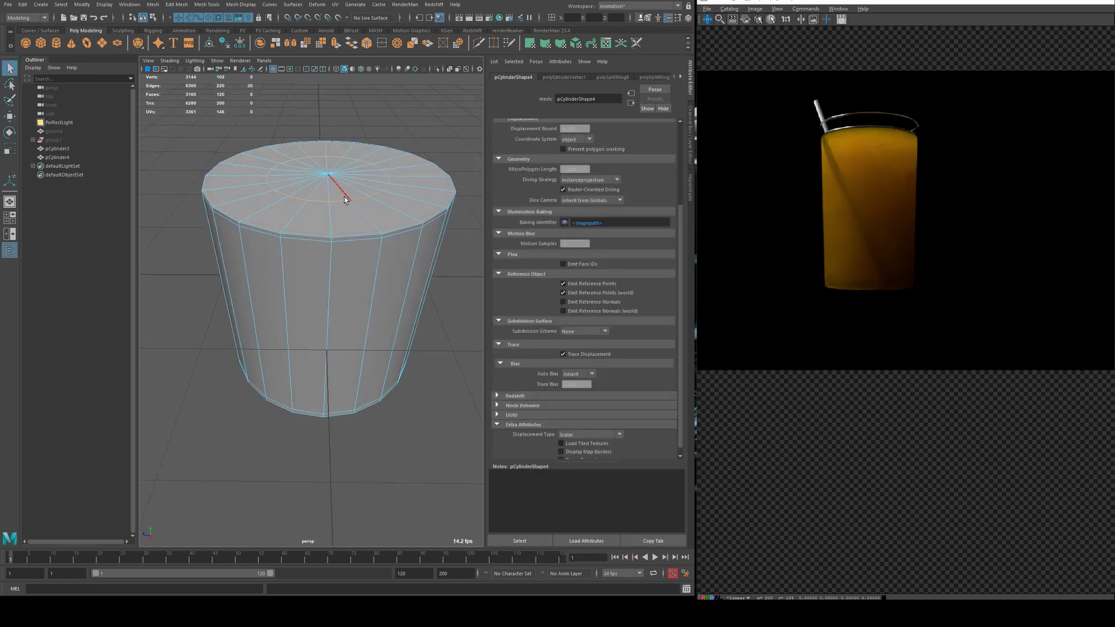
{"action": "key", "text": "r"}
{"action": "left_click_drag", "start_coordinate": [328, 176], "coordinate": [407, 206]}
{"action": "key", "text": "q"}
{"action": "double_click", "coordinate": [406, 227]}
{"action": "key", "text": "w"}
{"action": "left_click_drag", "start_coordinate": [330, 138], "coordinate": [329, 133]}
Step: Insert an edge loop just below the rim and preview the cylinder smoothed
{"action": "left_click_drag", "start_coordinate": [349, 140], "coordinate": [326, 132], "text": "alt"}
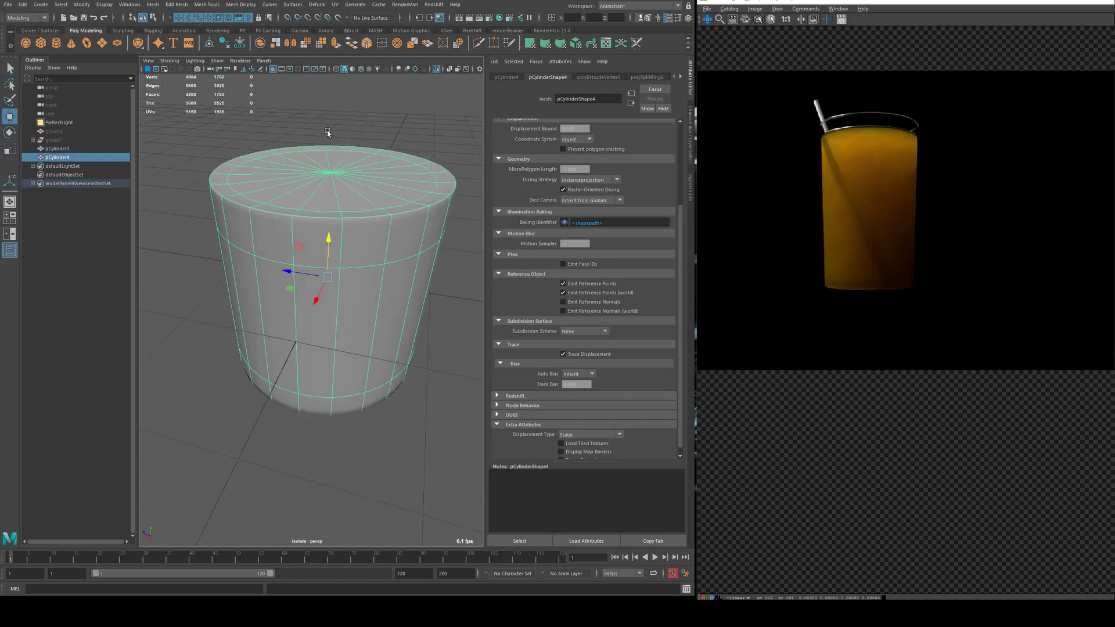
{"action": "left_click", "coordinate": [284, 142]}
{"action": "left_click", "coordinate": [269, 179]}
{"action": "left_click_drag", "start_coordinate": [270, 179], "coordinate": [217, 158], "text": "alt"}
{"action": "key", "text": "1"}
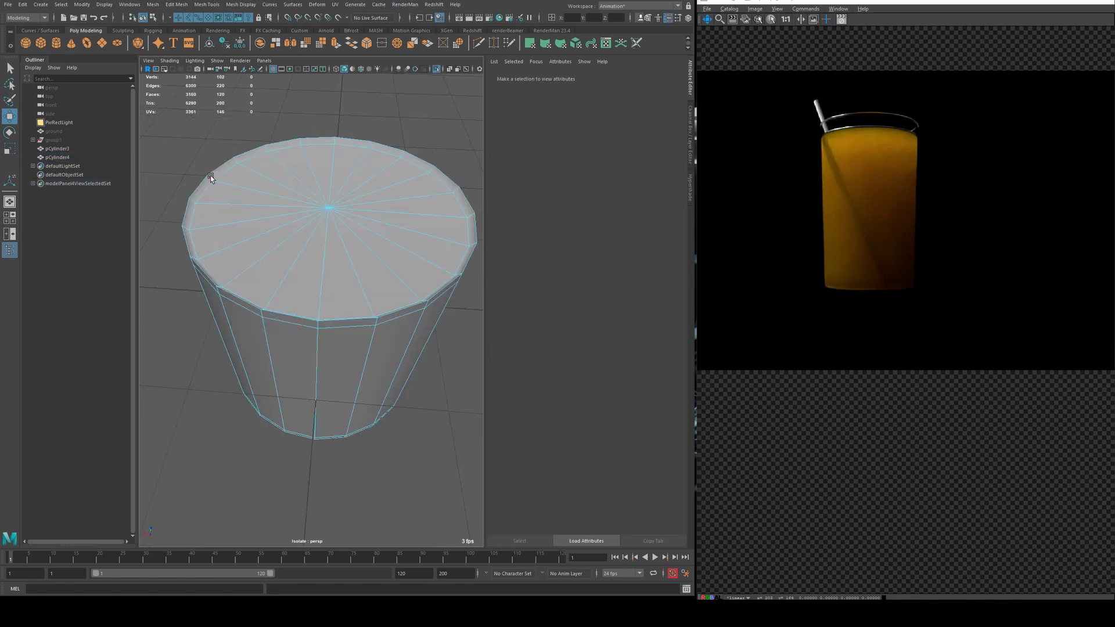
{"action": "left_click", "coordinate": [210, 175]}
{"action": "right_click", "coordinate": [211, 176], "text": "shift"}
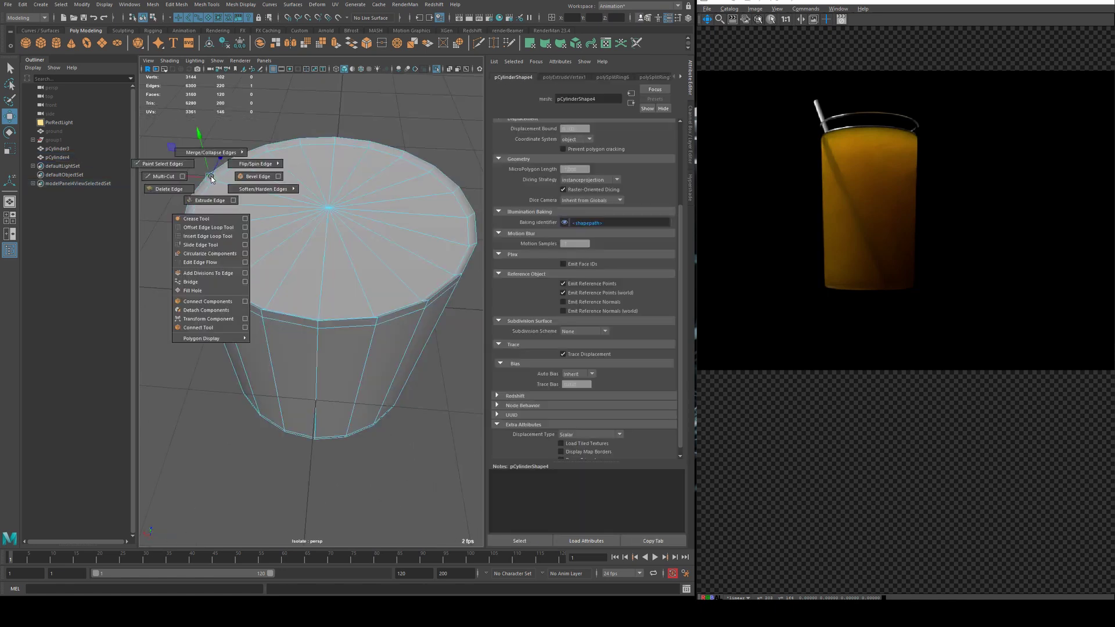
{"action": "left_click", "coordinate": [204, 236]}
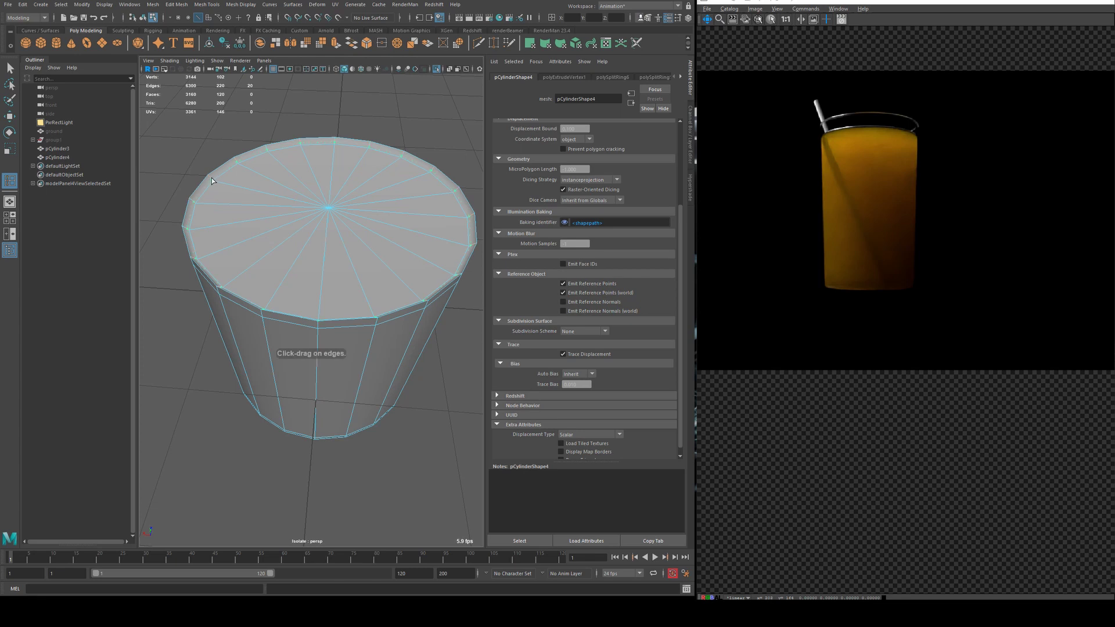
{"action": "left_click_drag", "start_coordinate": [211, 178], "coordinate": [211, 178]}
{"action": "key", "text": "3"}
{"action": "key", "text": "q"}
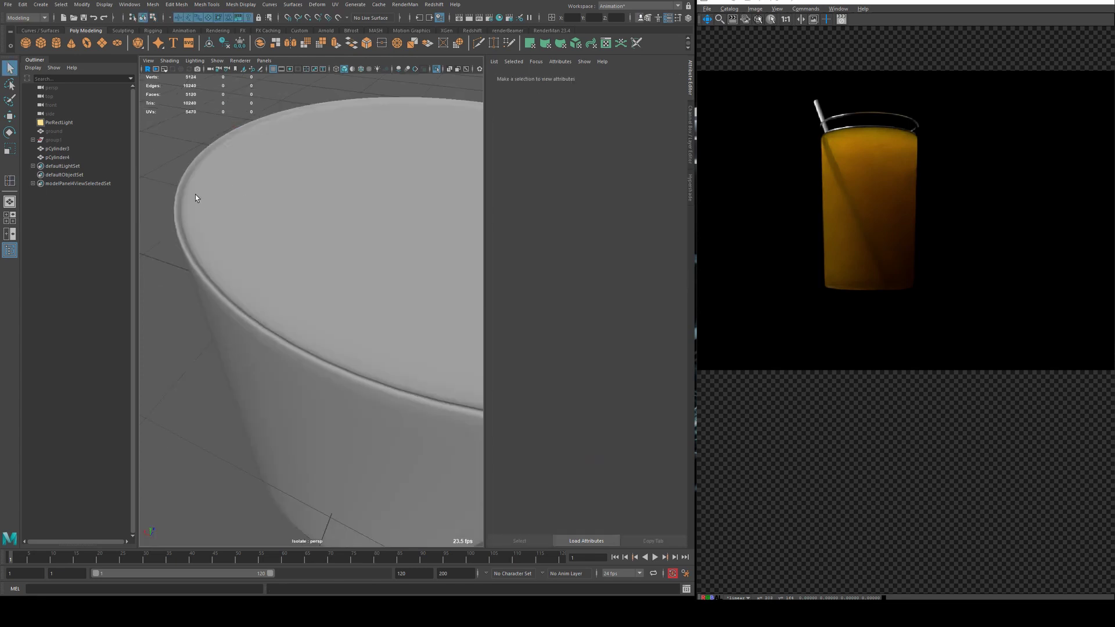
Step: Return the cylinder to object mode and reselect it
{"action": "left_click", "coordinate": [193, 194]}
{"action": "right_click", "coordinate": [190, 196]}
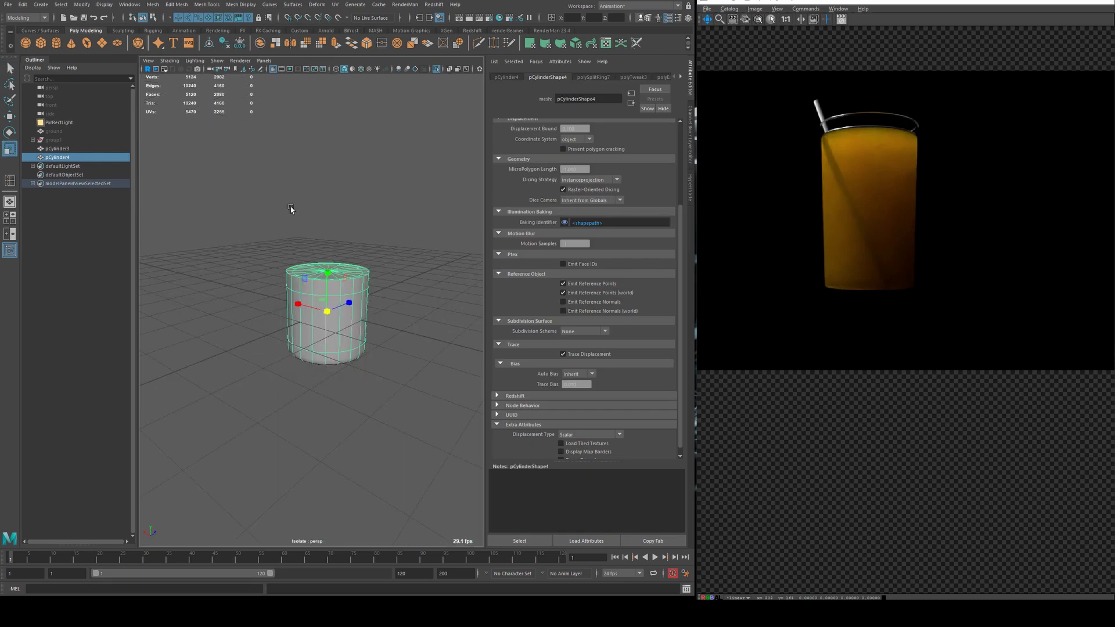
{"action": "left_click_drag", "start_coordinate": [291, 208], "coordinate": [309, 241], "text": "alt"}
{"action": "right_click_drag", "start_coordinate": [308, 241], "coordinate": [388, 242], "text": "alt"}
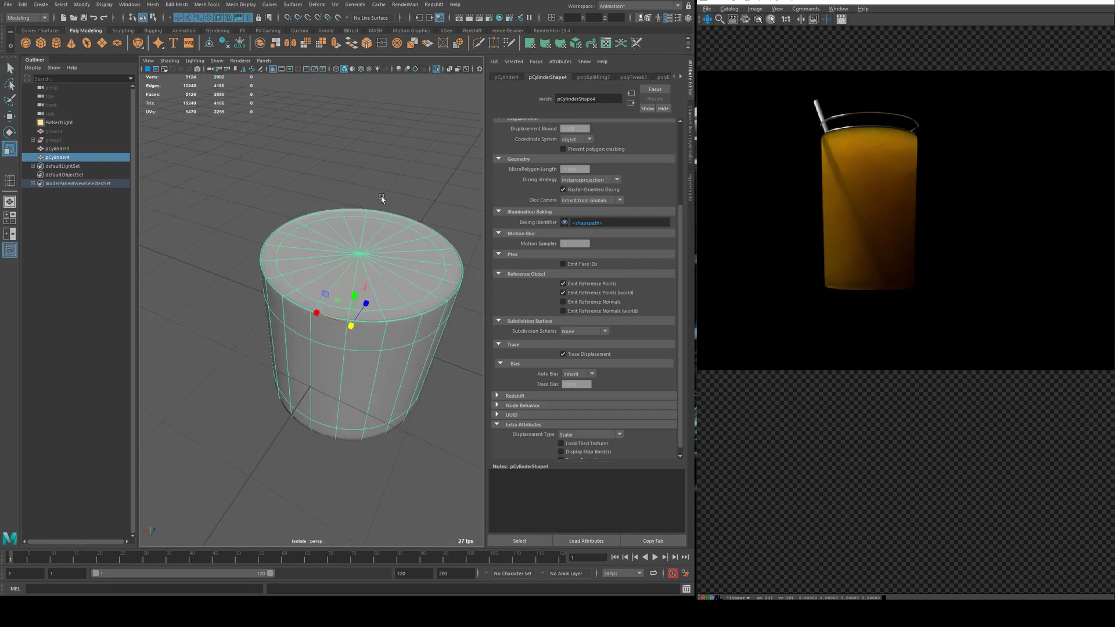
{"action": "right_click_drag", "start_coordinate": [382, 199], "coordinate": [424, 184]}
{"action": "left_click", "coordinate": [423, 184]}
{"action": "left_click", "coordinate": [354, 274]}
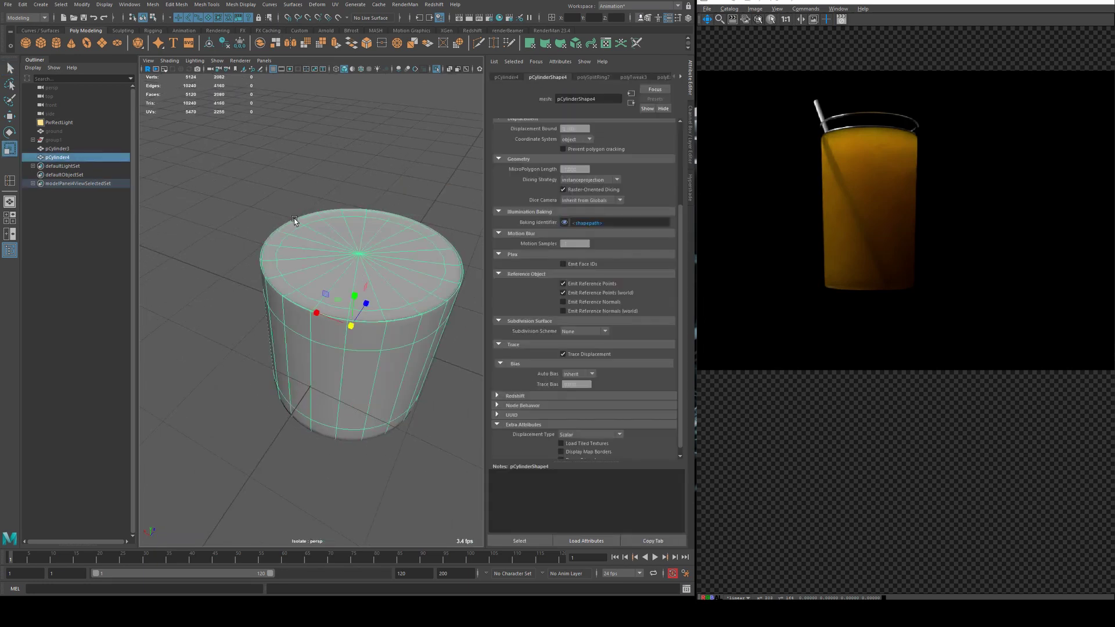
Step: Hide the original glass-and-juice group, group1, and frame the new cylinders
{"action": "left_click", "coordinate": [52, 140]}
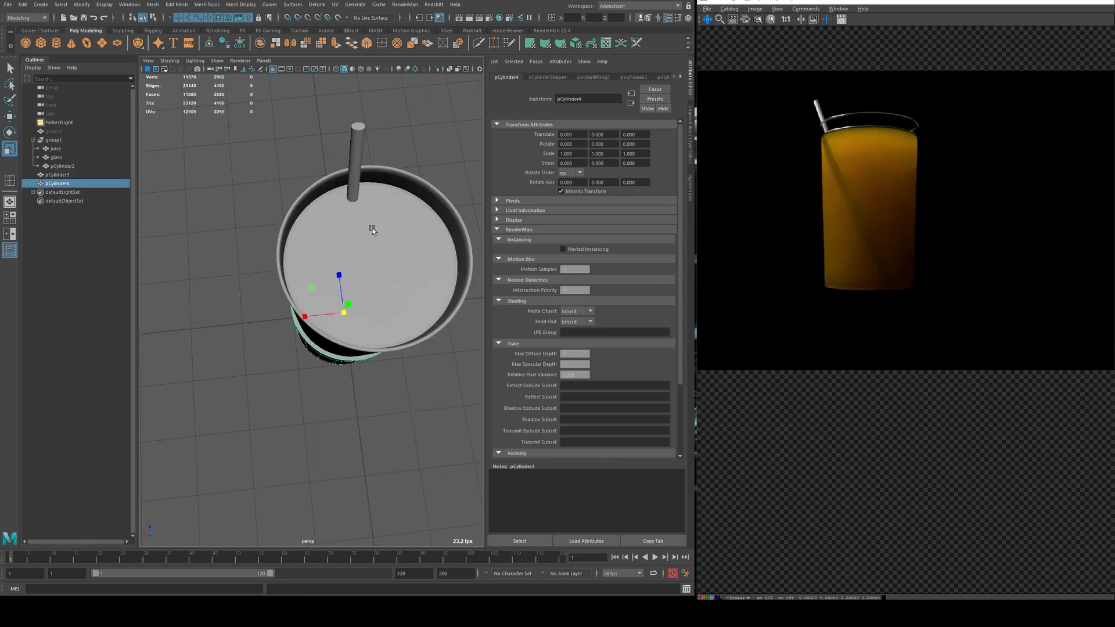
{"action": "scroll", "coordinate": [398, 223], "scroll_direction": "up", "scroll_amount": 2}
{"action": "key", "text": "q"}
{"action": "left_click", "coordinate": [294, 233]}
{"action": "mouse_move", "coordinate": [294, 229]}
{"action": "left_mouse_down", "text": "alt"}
{"action": "mouse_move", "coordinate": [321, 225]}
{"action": "mouse_move", "coordinate": [312, 239]}
{"action": "left_mouse_up", "text": "alt"}
{"action": "key", "text": "Up"}
{"action": "key", "text": "ctrl+h"}
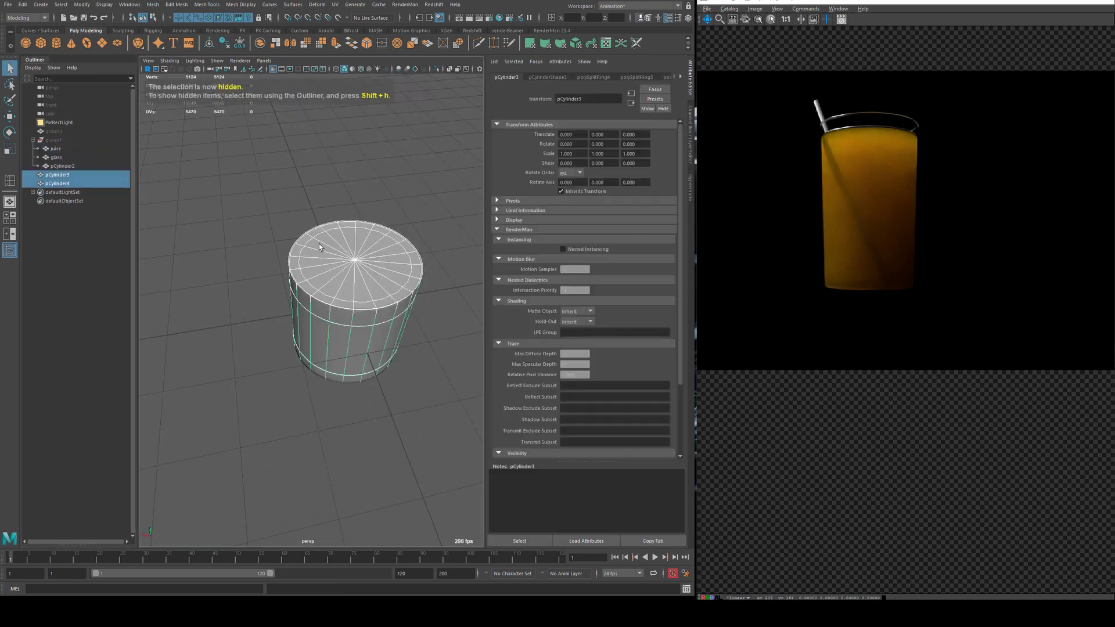
{"action": "scroll", "coordinate": [353, 249], "scroll_direction": "up", "scroll_amount": 5}
{"action": "left_click_drag", "start_coordinate": [353, 249], "coordinate": [298, 218], "text": "alt"}
{"action": "scroll", "coordinate": [297, 240], "scroll_direction": "down", "scroll_amount": 1}
{"action": "middle_click_drag", "start_coordinate": [310, 220], "coordinate": [226, 211], "text": "alt"}
{"action": "left_click_drag", "start_coordinate": [227, 212], "coordinate": [267, 215], "text": "alt"}
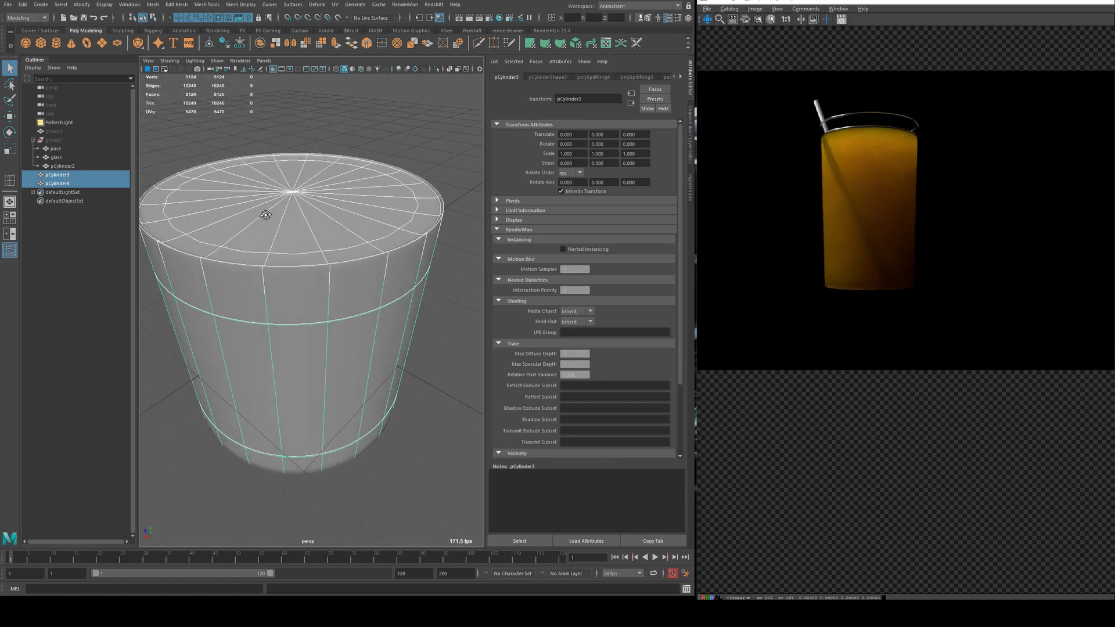
{"action": "middle_click_drag", "start_coordinate": [257, 211], "coordinate": [308, 228], "text": "alt"}
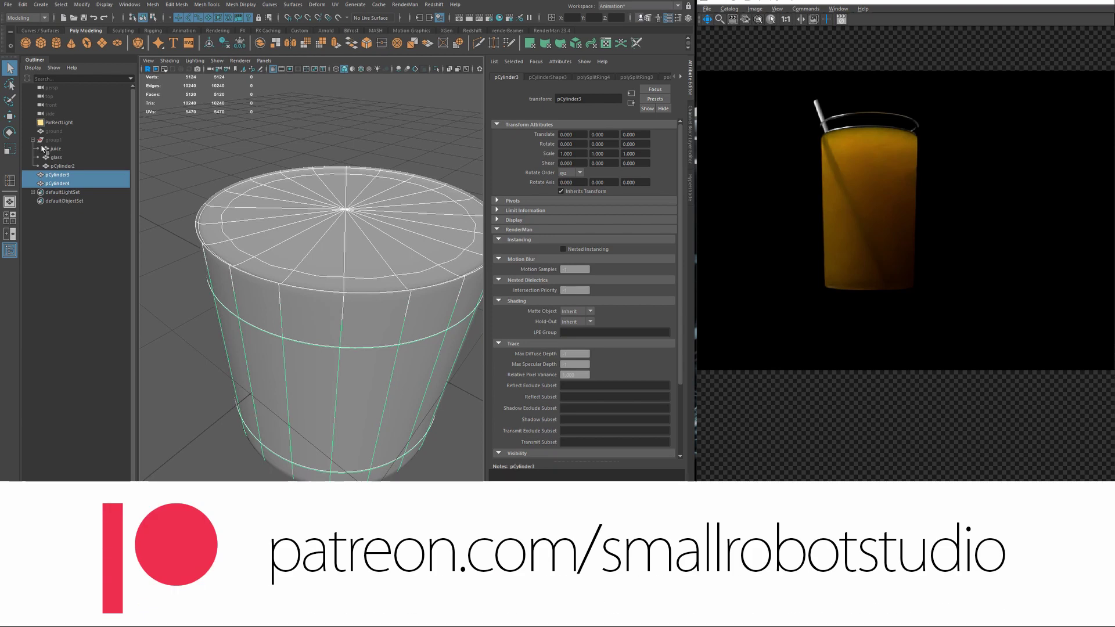
Step: Rename pCylinder4 to juice_geo and pCylinder3 to cup_geo in the Outliner
{"action": "left_click", "coordinate": [320, 223]}
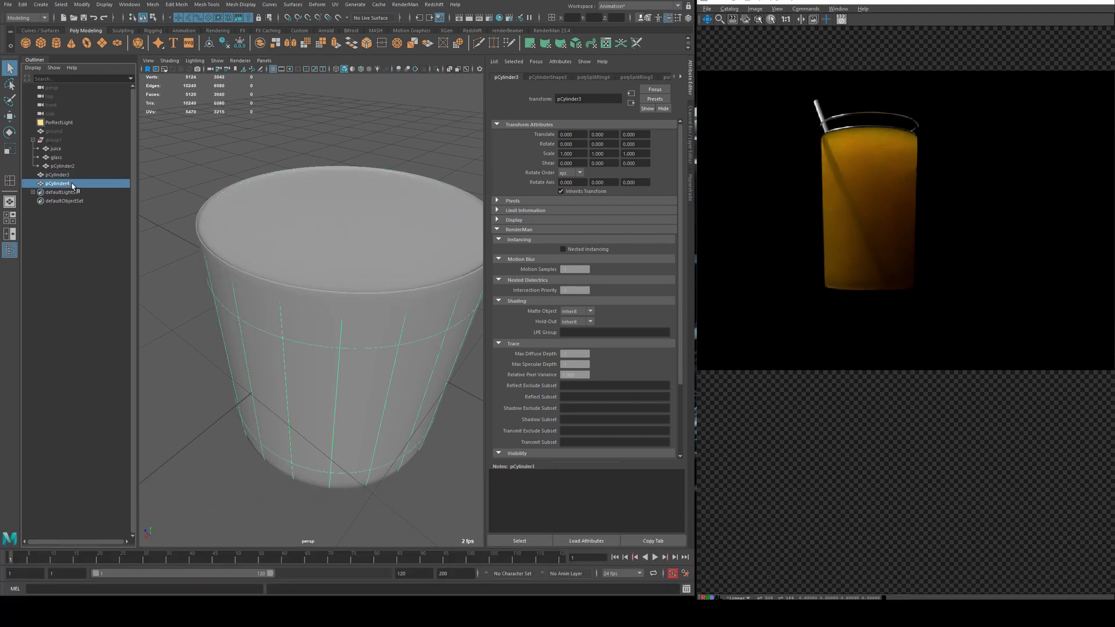
{"action": "double_click", "coordinate": [62, 184]}
{"action": "type", "text": "juice_geo"}
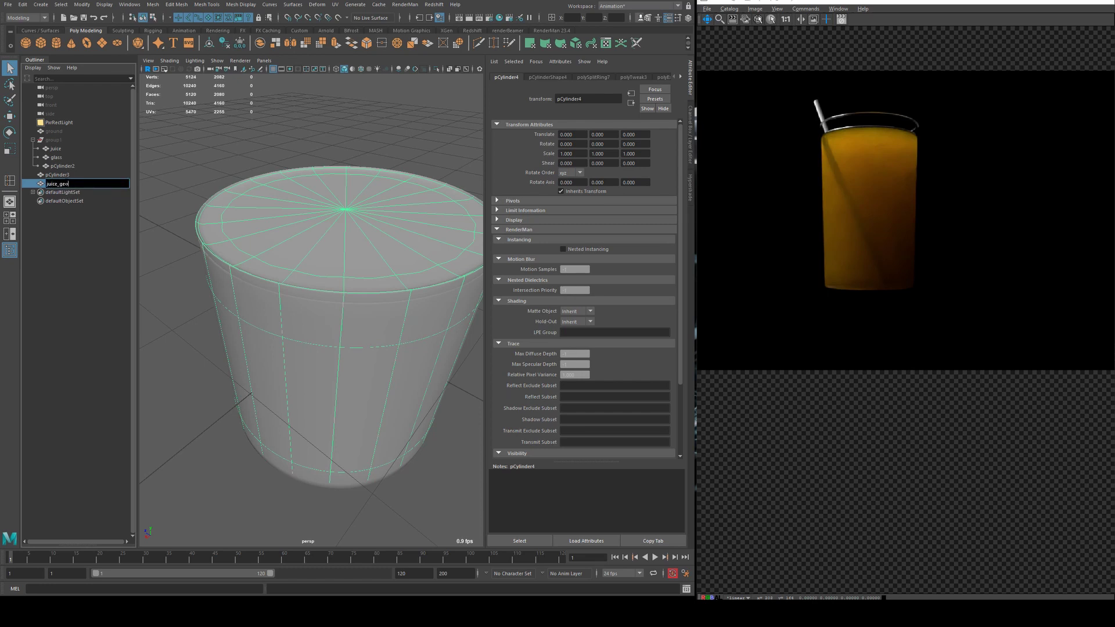
{"action": "key", "text": "Return"}
{"action": "double_click", "coordinate": [59, 175]}
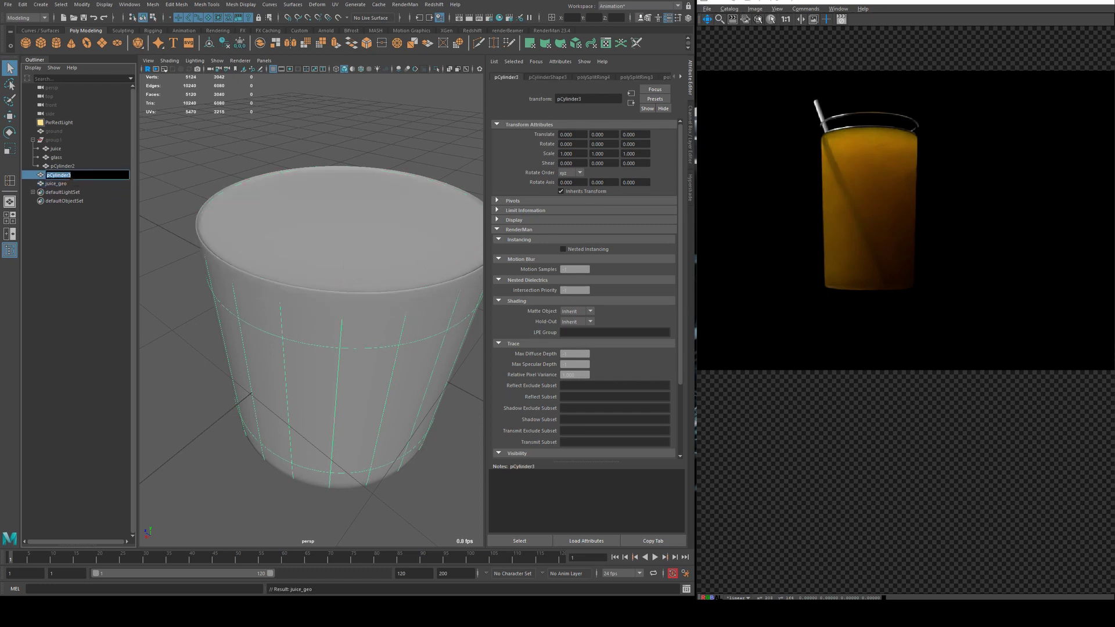
{"action": "type", "text": "cup_geo"}
{"action": "key", "text": "Return"}
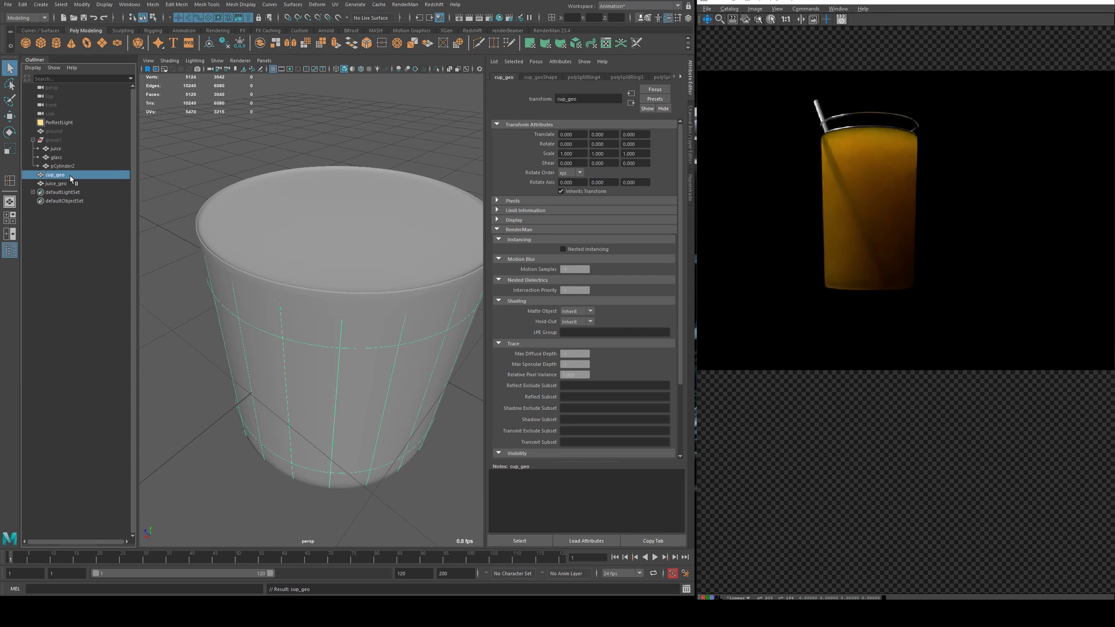
{"action": "left_click", "coordinate": [295, 243]}
Step: In front view, scale juice_geo down to about 0.991 so it fits inside the cup wall
{"action": "left_click_drag", "start_coordinate": [296, 241], "coordinate": [267, 211], "text": "alt"}
{"action": "key", "text": "space"}
{"action": "key", "text": "space"}
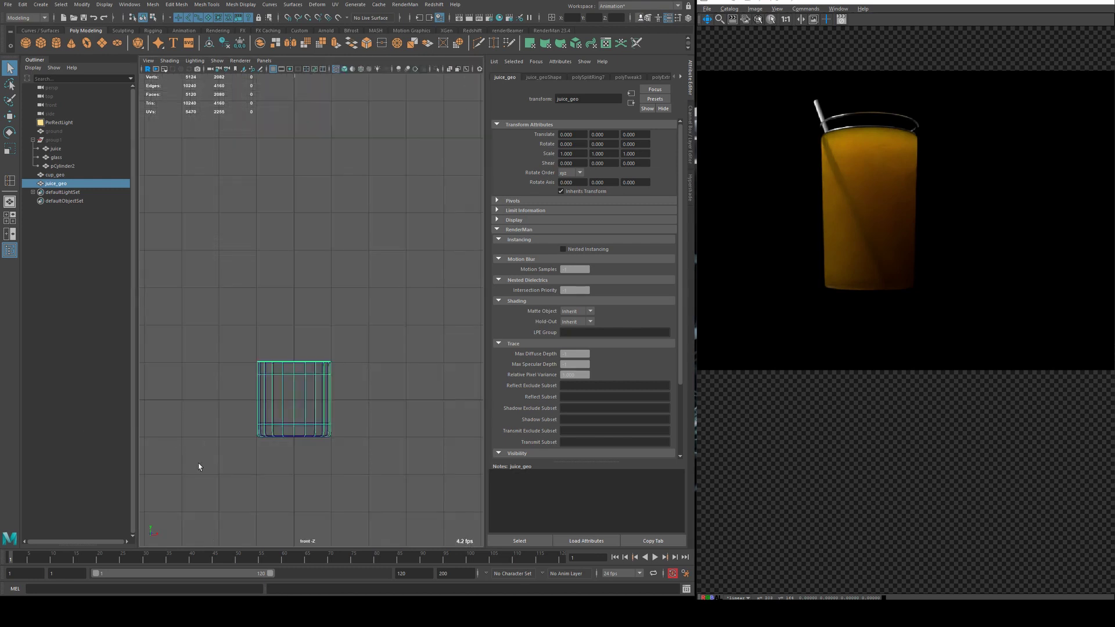
{"action": "scroll", "coordinate": [266, 390], "scroll_direction": "up", "scroll_amount": 1}
{"action": "scroll", "coordinate": [265, 391], "scroll_direction": "up", "scroll_amount": 7}
{"action": "middle_click_drag", "start_coordinate": [291, 450], "coordinate": [374, 262], "text": "alt"}
{"action": "scroll", "coordinate": [310, 273], "scroll_direction": "up", "scroll_amount": 3}
{"action": "middle_click_drag", "start_coordinate": [336, 306], "coordinate": [293, 261], "text": "alt"}
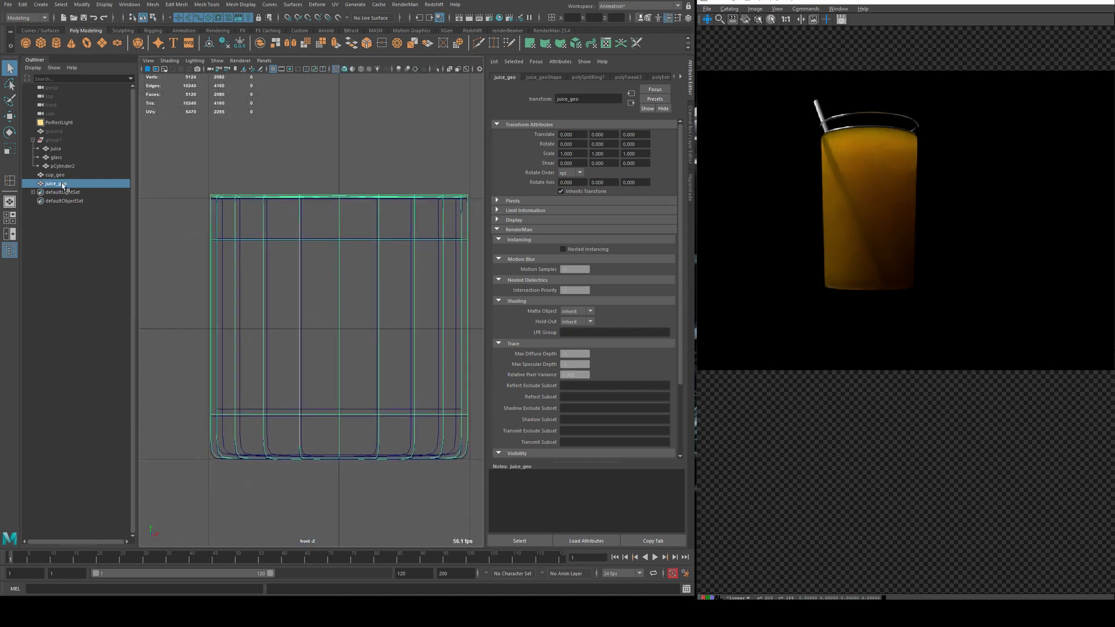
{"action": "key", "text": "e"}
{"action": "key", "text": "r"}
{"action": "left_click_drag", "start_coordinate": [339, 329], "coordinate": [249, 279]}
{"action": "middle_click_drag", "start_coordinate": [219, 258], "coordinate": [270, 289], "text": "alt"}
{"action": "right_click_drag", "start_coordinate": [261, 246], "coordinate": [482, 300], "text": "alt"}
{"action": "middle_click_drag", "start_coordinate": [181, 206], "coordinate": [445, 254], "text": "alt"}
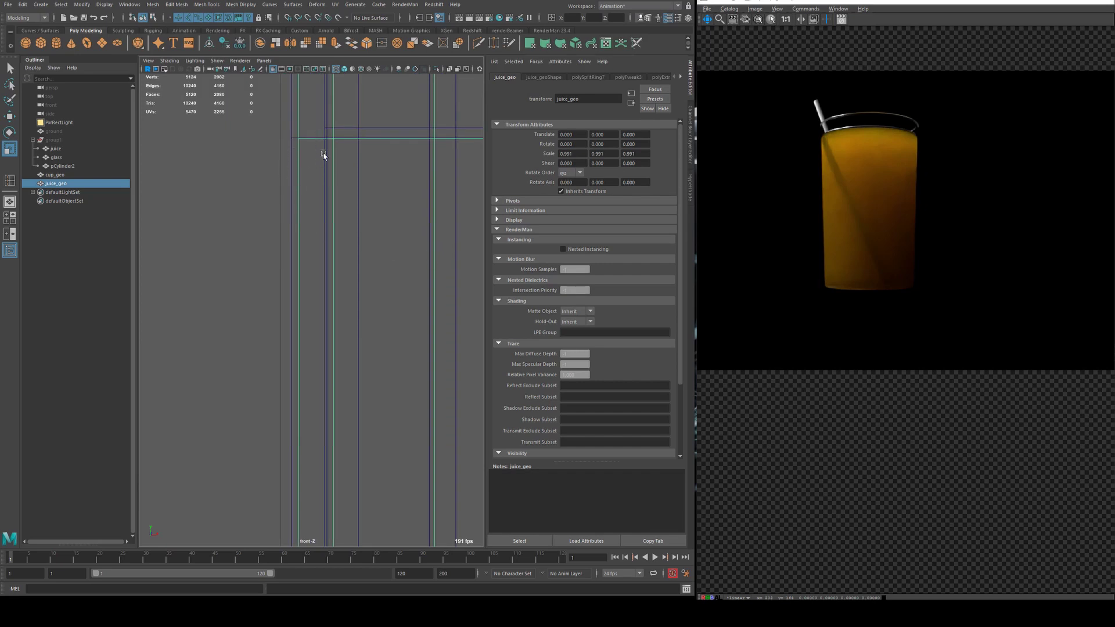
{"action": "key", "text": "q"}
Step: Select juice_geo's top vertices and lower them on Y beneath the cup's rim
{"action": "key", "text": "space"}
{"action": "key", "text": "space"}
{"action": "left_click_drag", "start_coordinate": [380, 157], "coordinate": [380, 171], "text": "alt"}
{"action": "left_click_drag", "start_coordinate": [294, 220], "coordinate": [317, 248], "text": "alt"}
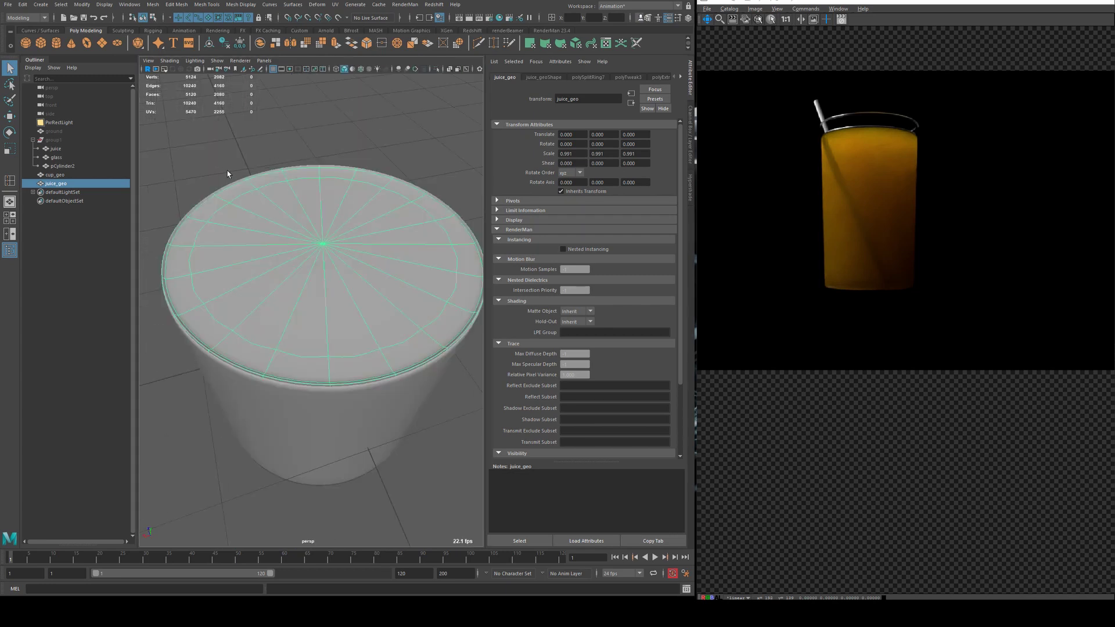
{"action": "right_click_drag", "start_coordinate": [339, 259], "coordinate": [275, 246], "text": "alt"}
{"action": "middle_click_drag", "start_coordinate": [275, 245], "coordinate": [302, 263], "text": "alt"}
{"action": "left_click_drag", "start_coordinate": [302, 263], "coordinate": [292, 237], "text": "alt"}
{"action": "right_click_drag", "start_coordinate": [292, 237], "coordinate": [266, 239]}
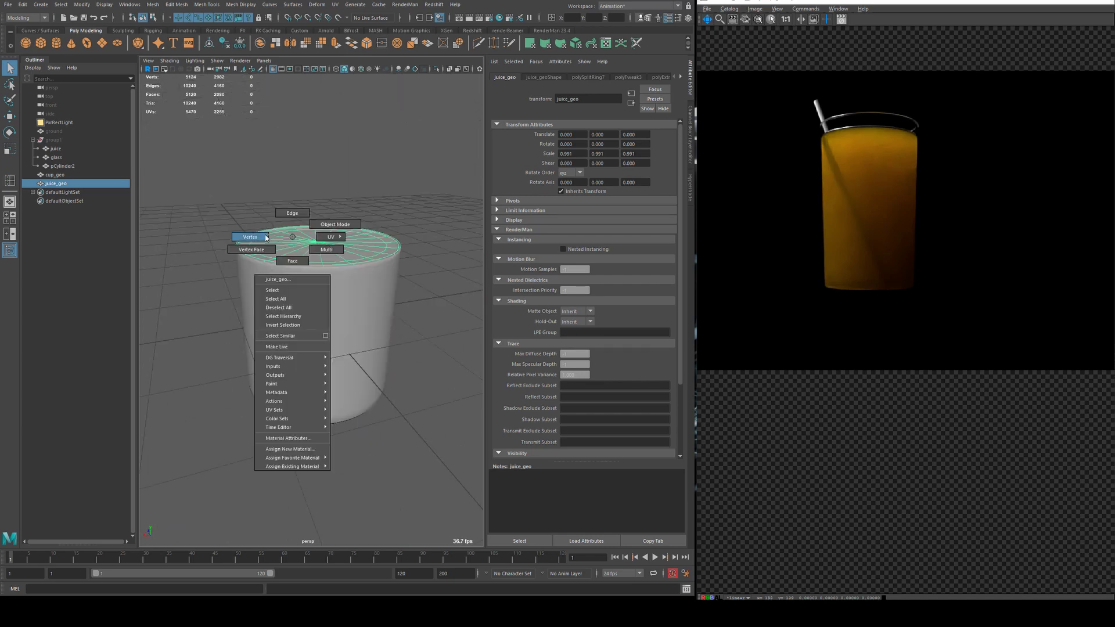
{"action": "left_click_drag", "start_coordinate": [164, 161], "coordinate": [228, 471]}
{"action": "key", "text": "w"}
{"action": "left_click_drag", "start_coordinate": [334, 201], "coordinate": [300, 232], "text": "alt"}
{"action": "key", "text": "q"}
{"action": "left_click", "coordinate": [299, 234]}
Step: Orbit and zoom around the cup to check the lowered juice surface
{"action": "mouse_move", "coordinate": [287, 250]}
{"action": "left_mouse_down", "text": "alt"}
{"action": "mouse_move", "coordinate": [294, 236]}
{"action": "mouse_move", "coordinate": [303, 241]}
{"action": "left_mouse_up", "text": "alt"}
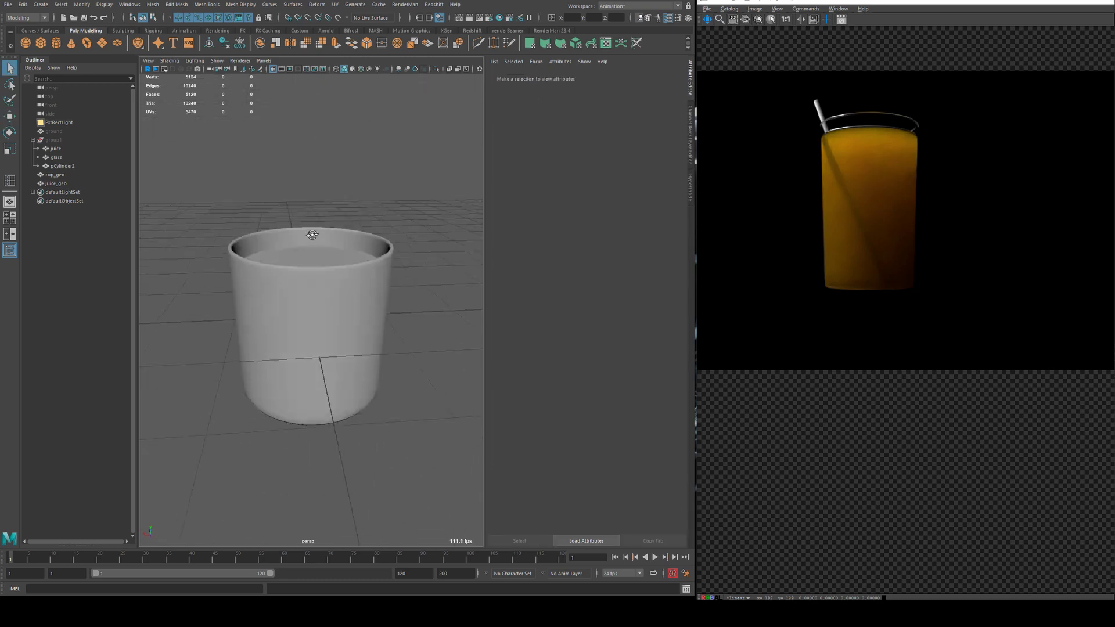
{"action": "right_click_drag", "start_coordinate": [312, 232], "coordinate": [184, 241], "text": "alt"}
{"action": "right_click_drag", "start_coordinate": [284, 253], "coordinate": [149, 207], "text": "alt"}
{"action": "left_click_drag", "start_coordinate": [265, 230], "coordinate": [314, 223], "text": "alt"}
{"action": "right_click_drag", "start_coordinate": [281, 276], "coordinate": [319, 303], "text": "alt"}
{"action": "left_click_drag", "start_coordinate": [318, 304], "coordinate": [349, 301], "text": "alt"}
{"action": "right_click_drag", "start_coordinate": [334, 295], "coordinate": [267, 284], "text": "alt"}
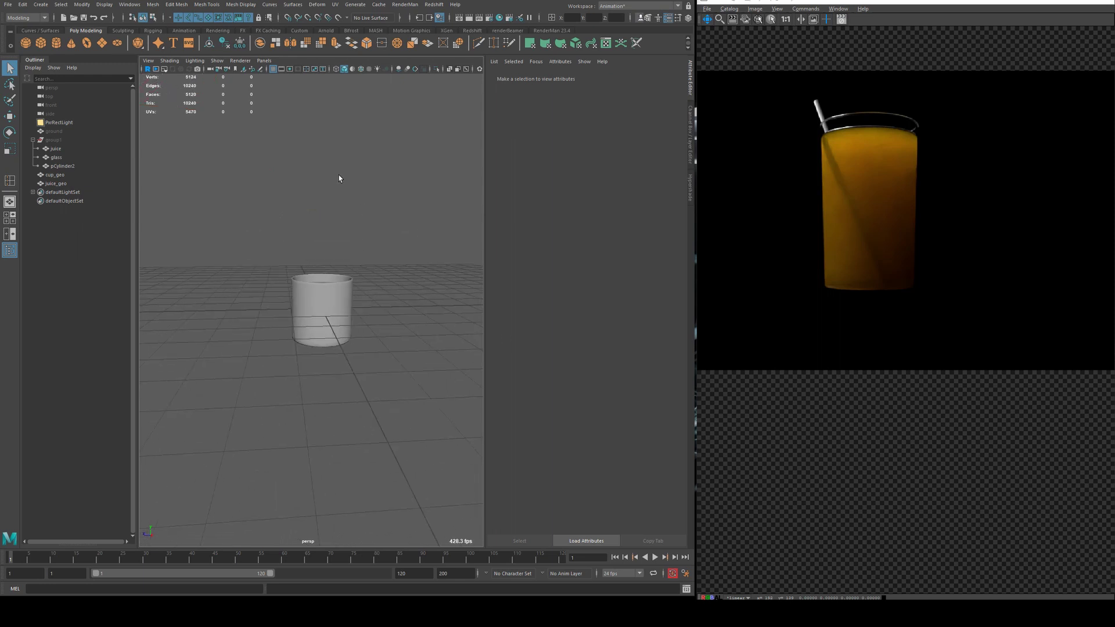
Step: Start a live RenderMan IPR render and assign a new PxrSurface4 material to cup_geo
{"action": "left_click", "coordinate": [475, 21]}
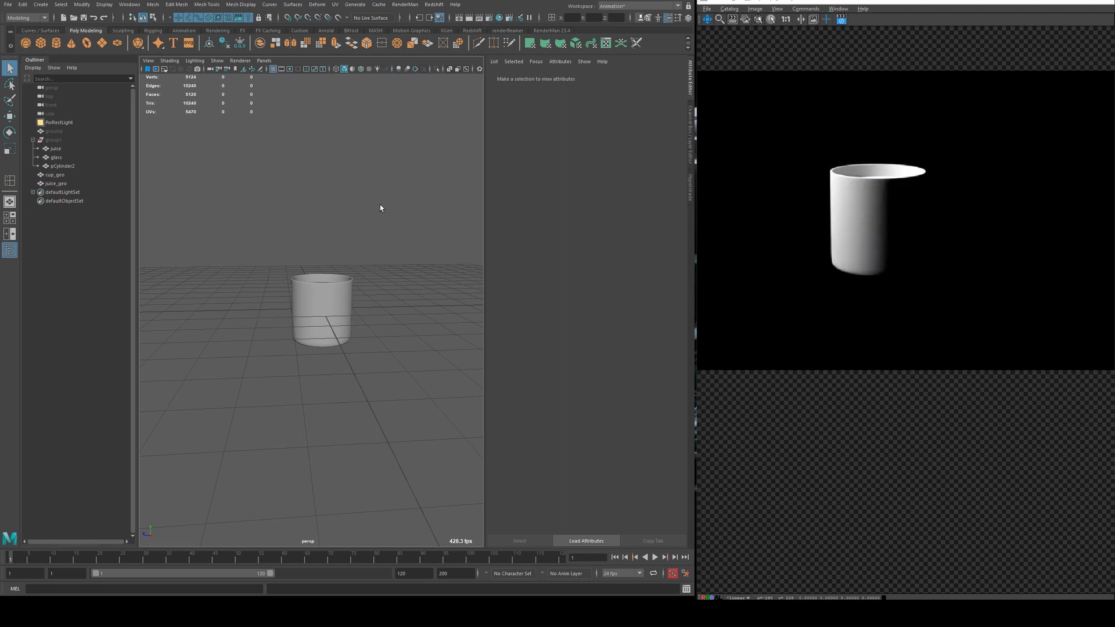
{"action": "left_click", "coordinate": [343, 309]}
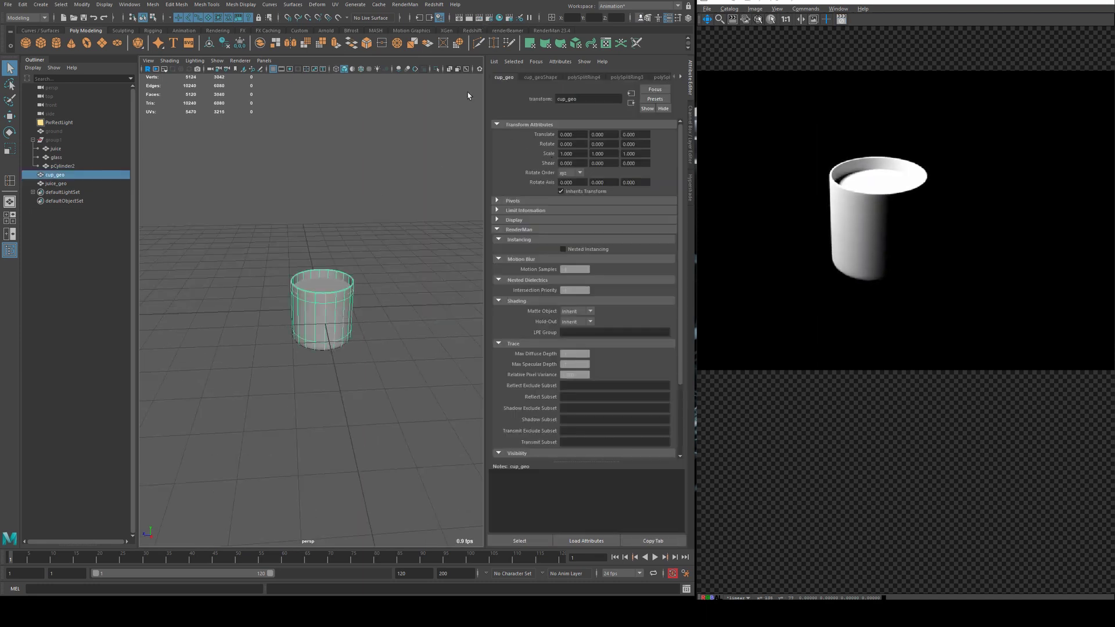
{"action": "left_click", "coordinate": [552, 30]}
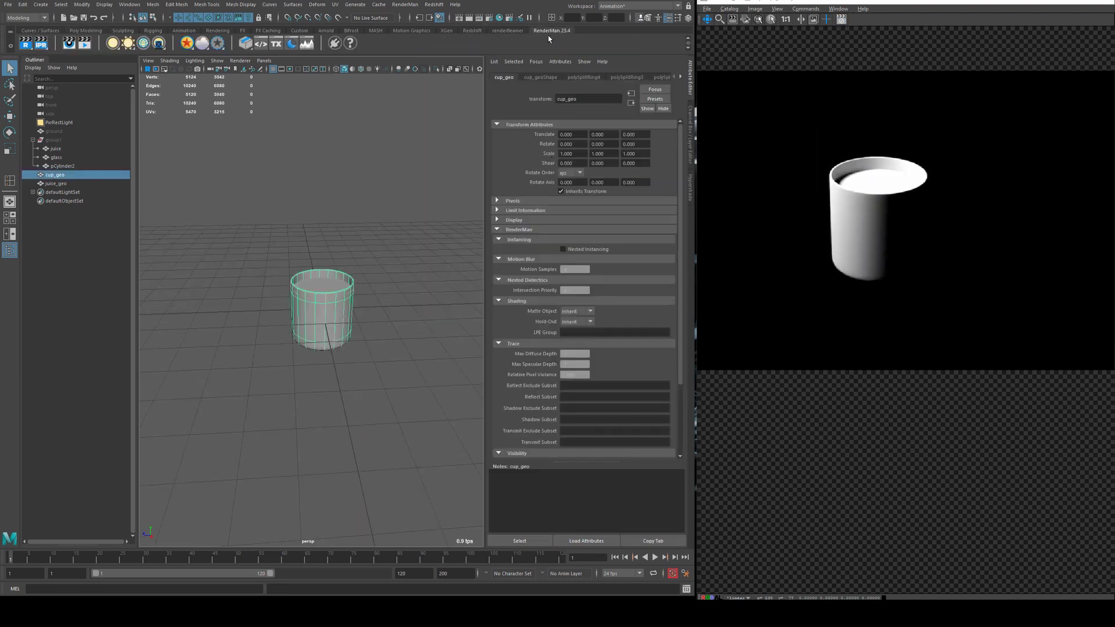
{"action": "left_click", "coordinate": [187, 44]}
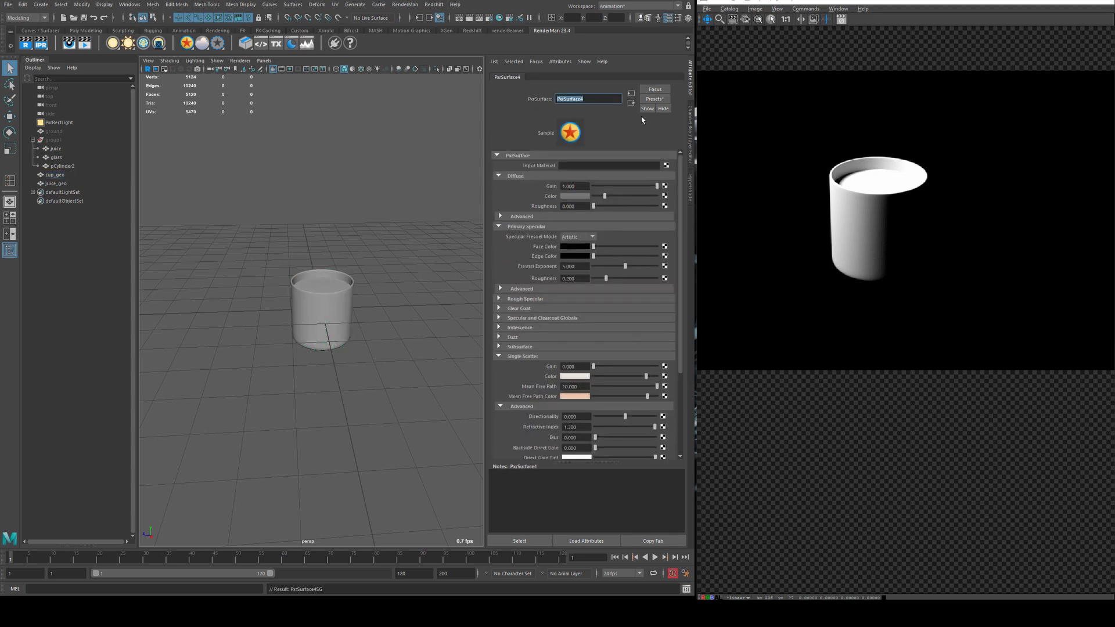
Step: Rename the cup material glass_tut with Diffuse Gain 0, Reflection Gain 1 and refractive index 1.33
{"action": "type", "text": "glass_tut"}
{"action": "key", "text": "Return"}
{"action": "left_click", "coordinate": [510, 356]}
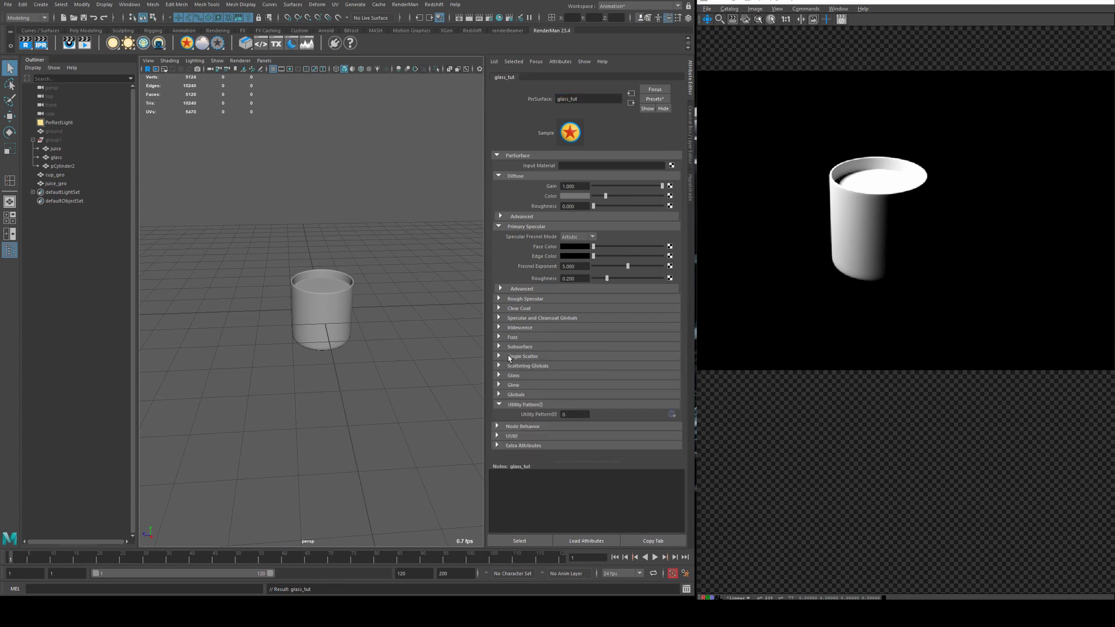
{"action": "left_click", "coordinate": [532, 227]}
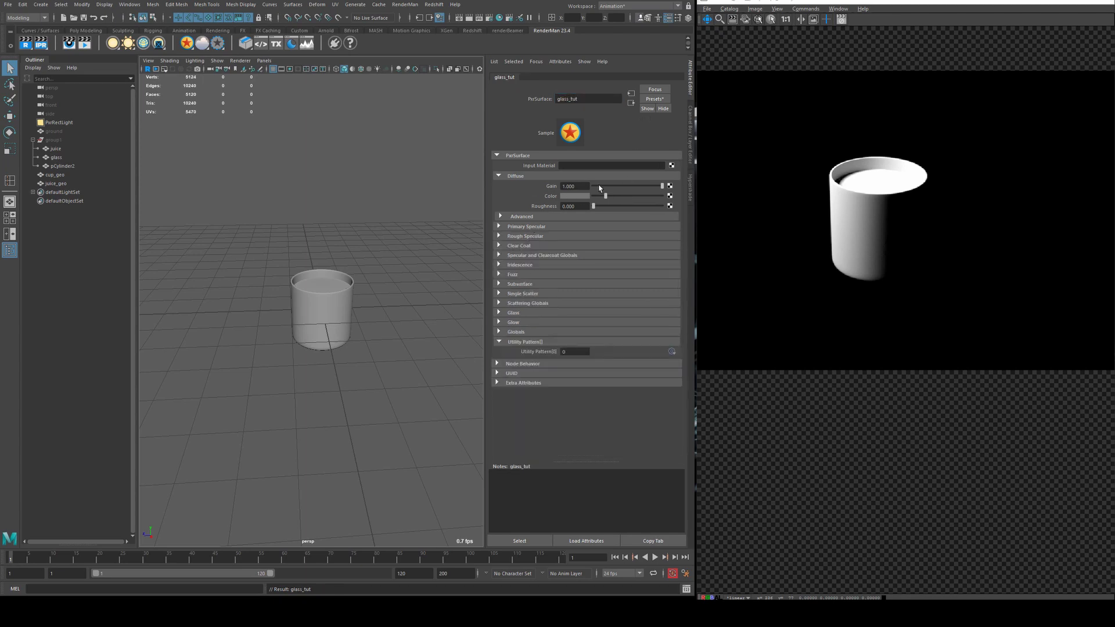
{"action": "left_click_drag", "start_coordinate": [599, 186], "coordinate": [586, 187]}
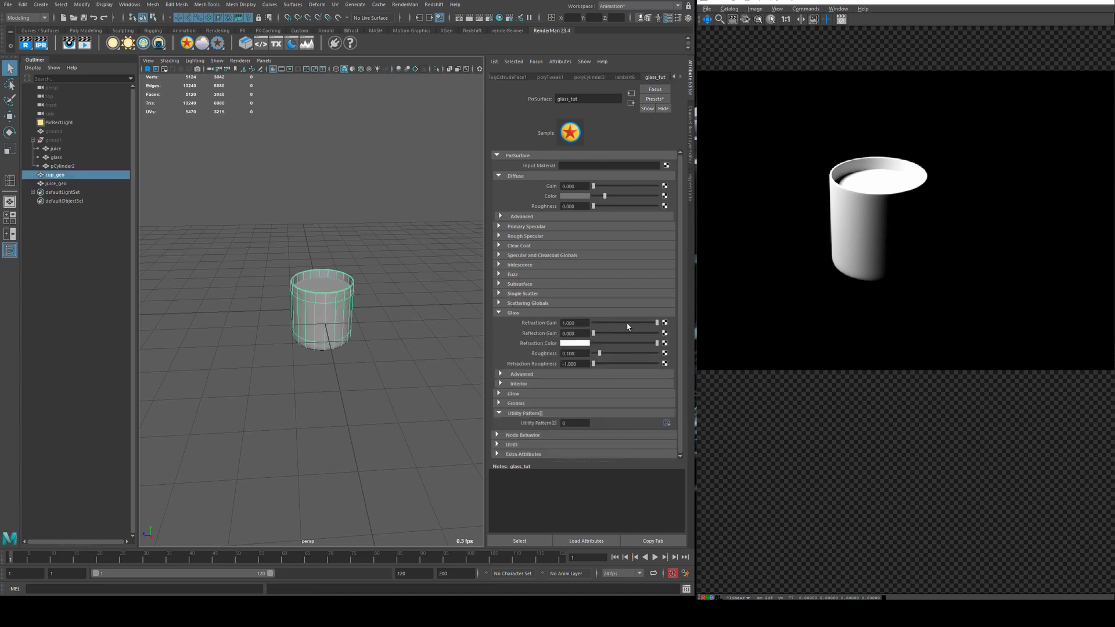
{"action": "left_click_drag", "start_coordinate": [593, 333], "coordinate": [659, 334]}
{"action": "left_click", "coordinate": [550, 375]}
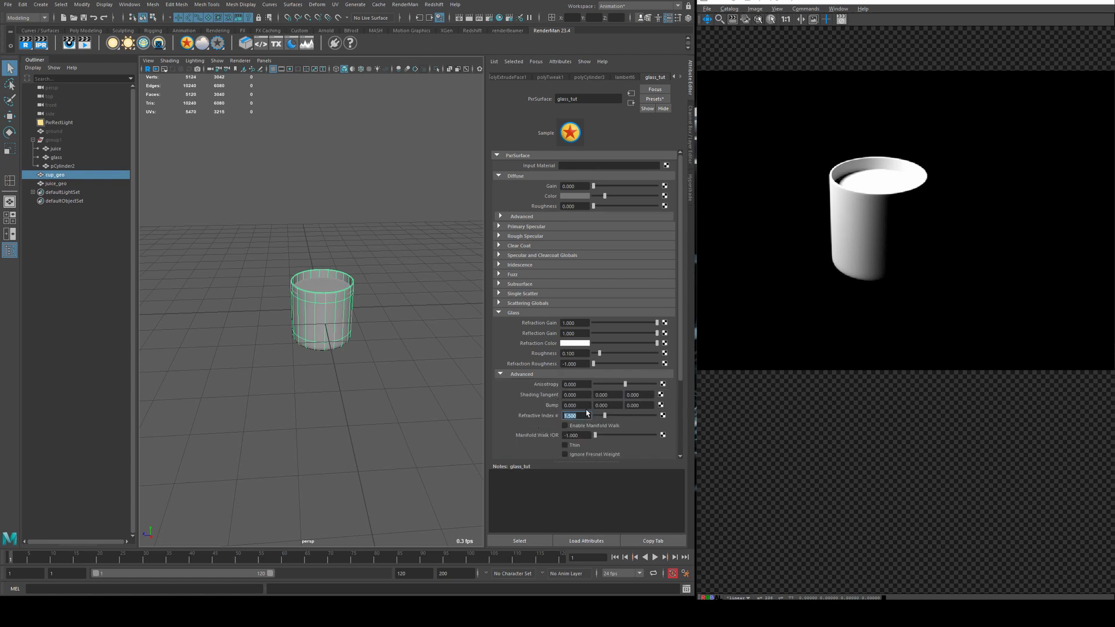
{"action": "type", "text": "1.33"}
{"action": "key", "text": "Return"}
{"action": "scroll", "coordinate": [361, 260], "scroll_direction": "up", "scroll_amount": 3}
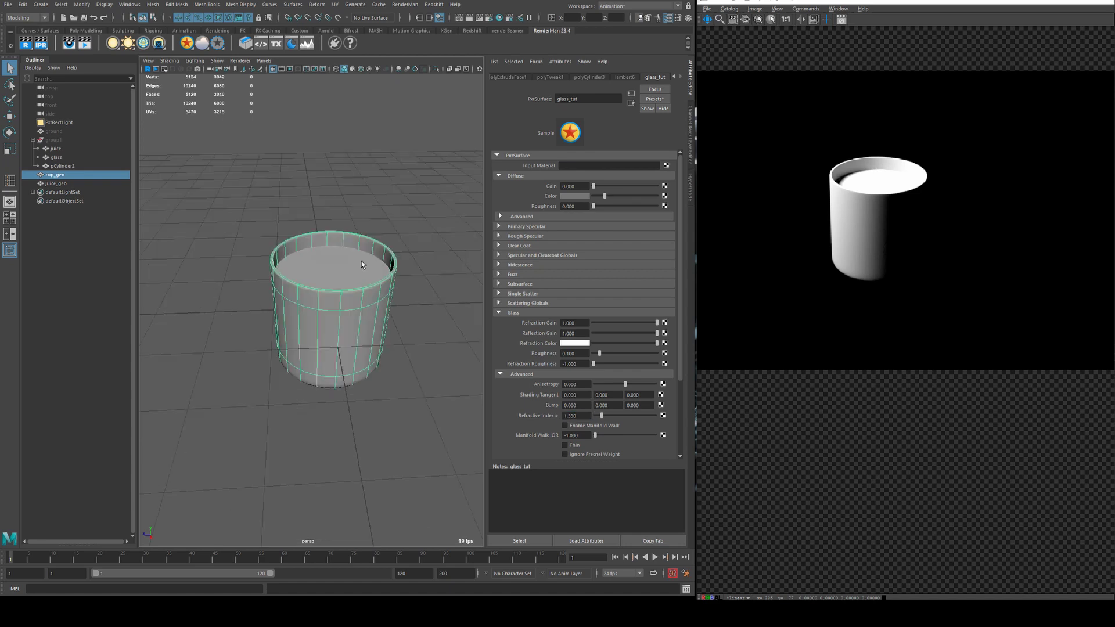
Step: Hide cup_geo so only the juice cylinder remains visible
{"action": "left_click", "coordinate": [361, 261]}
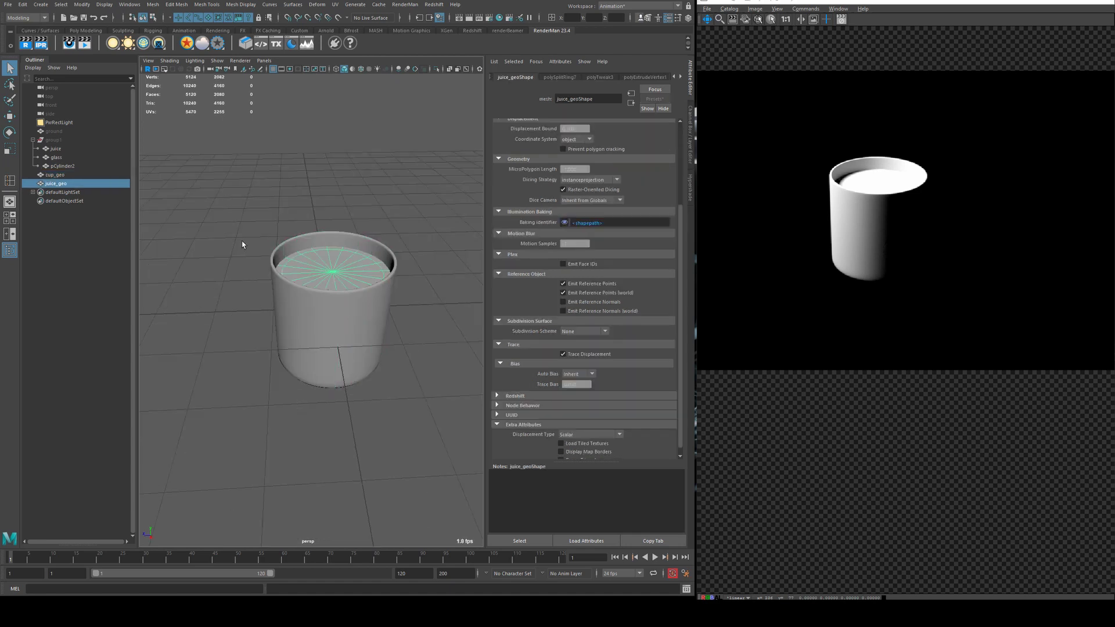
{"action": "left_click", "coordinate": [283, 318]}
{"action": "key", "text": "ctrl+h"}
{"action": "left_click_drag", "start_coordinate": [284, 316], "coordinate": [296, 222], "text": "alt"}
{"action": "scroll", "coordinate": [302, 265], "scroll_direction": "up", "scroll_amount": 3}
Step: Toggle juice_geo's smooth mesh preview off and back on to inspect its shape
{"action": "left_click", "coordinate": [271, 240]}
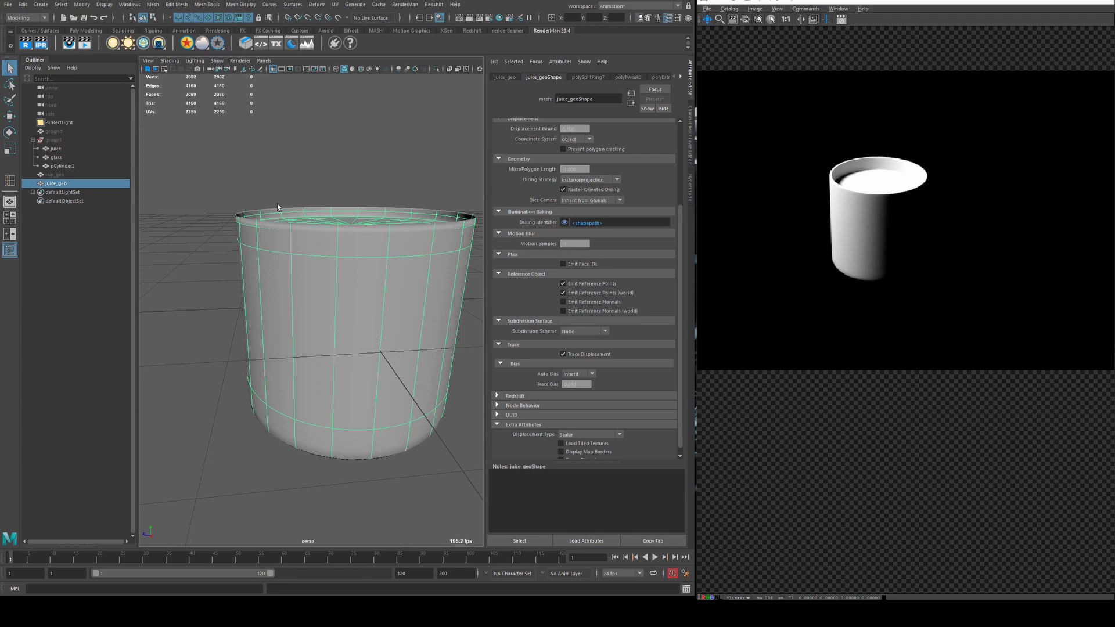
{"action": "key", "text": "1"}
{"action": "left_click_drag", "start_coordinate": [278, 222], "coordinate": [272, 245], "text": "alt"}
{"action": "left_click", "coordinate": [403, 159]}
{"action": "left_click", "coordinate": [270, 242]}
{"action": "key", "text": "3"}
{"action": "left_click_drag", "start_coordinate": [205, 218], "coordinate": [305, 248], "text": "alt"}
{"action": "left_click_drag", "start_coordinate": [309, 204], "coordinate": [375, 214], "text": "alt"}
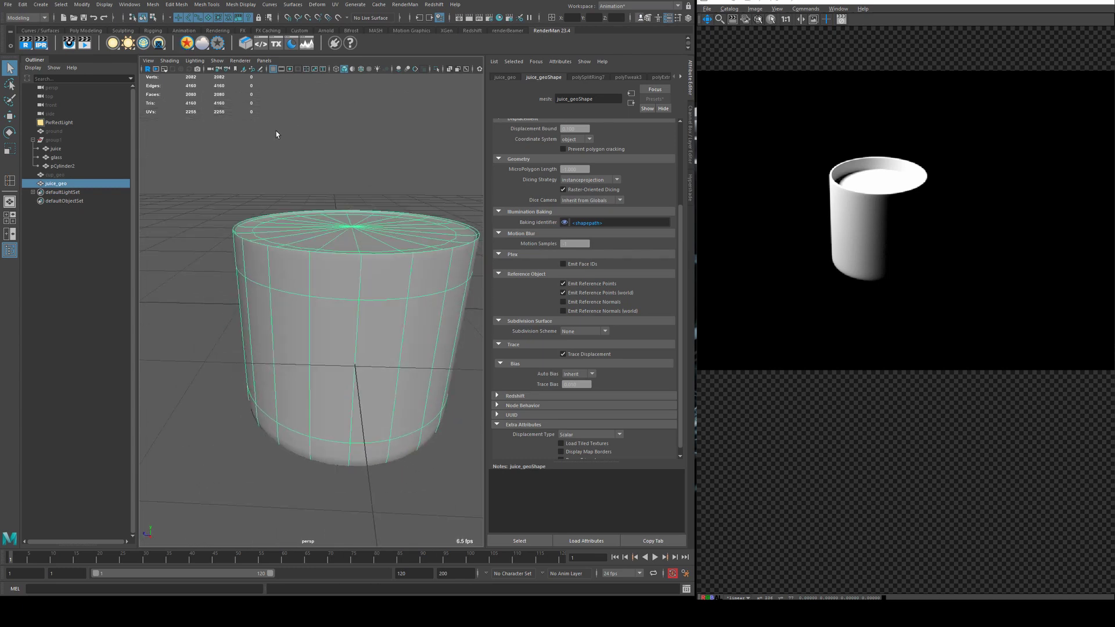
Step: Save the scene and give juice_geo a new PxrSurface5 material with Diffuse Gain 0, Single Scatter expanded
{"action": "key", "text": "ctrl+s"}
{"action": "left_click", "coordinate": [186, 44]}
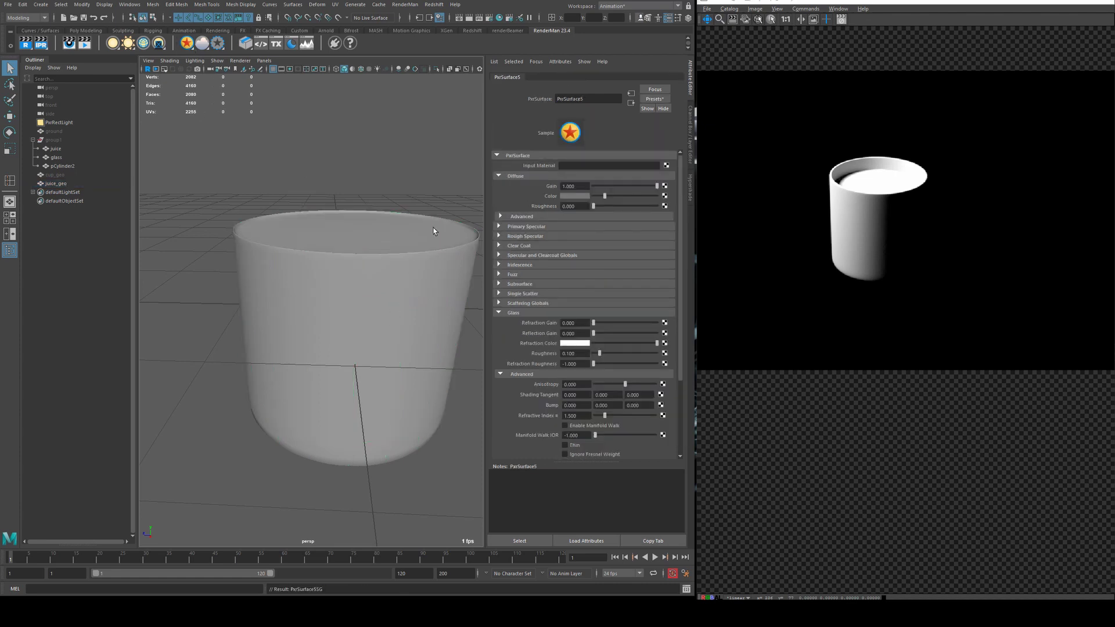
{"action": "left_click_drag", "start_coordinate": [600, 189], "coordinate": [589, 188]}
{"action": "left_click", "coordinate": [525, 313]}
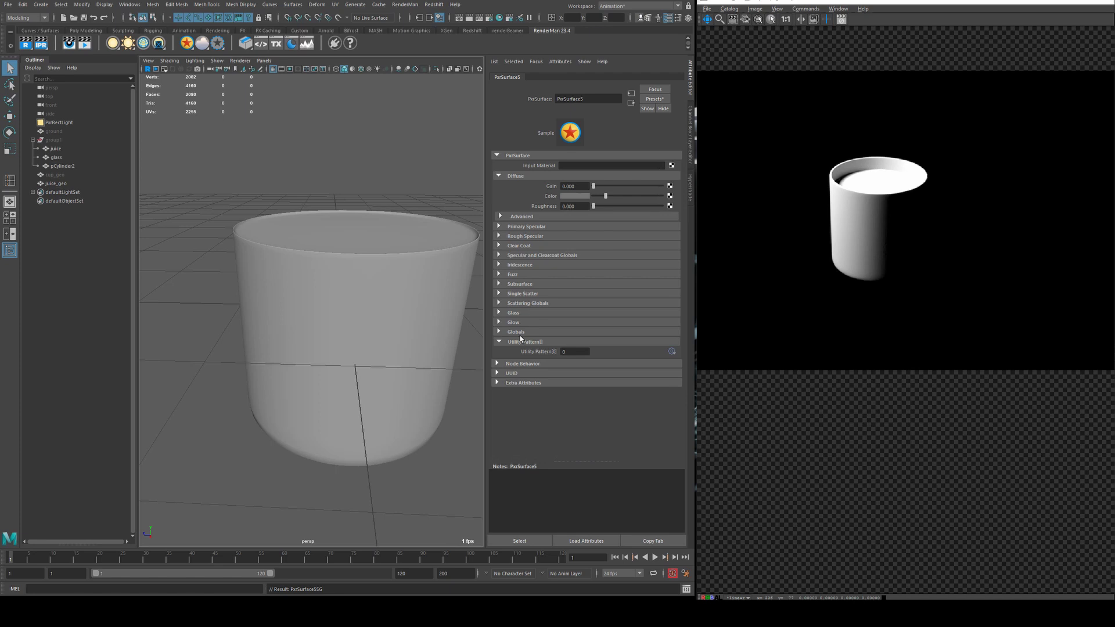
{"action": "left_click", "coordinate": [529, 293]}
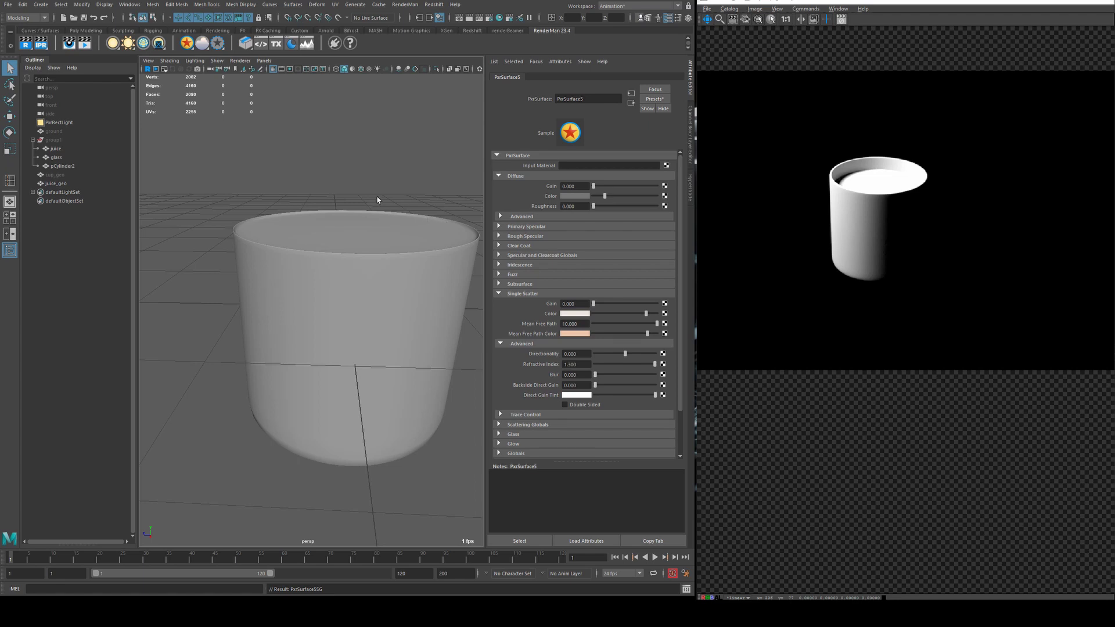
Step: Open Hypershade as a floating window and rename PxrSurface5 to juice_tut
{"action": "left_click", "coordinate": [691, 188]}
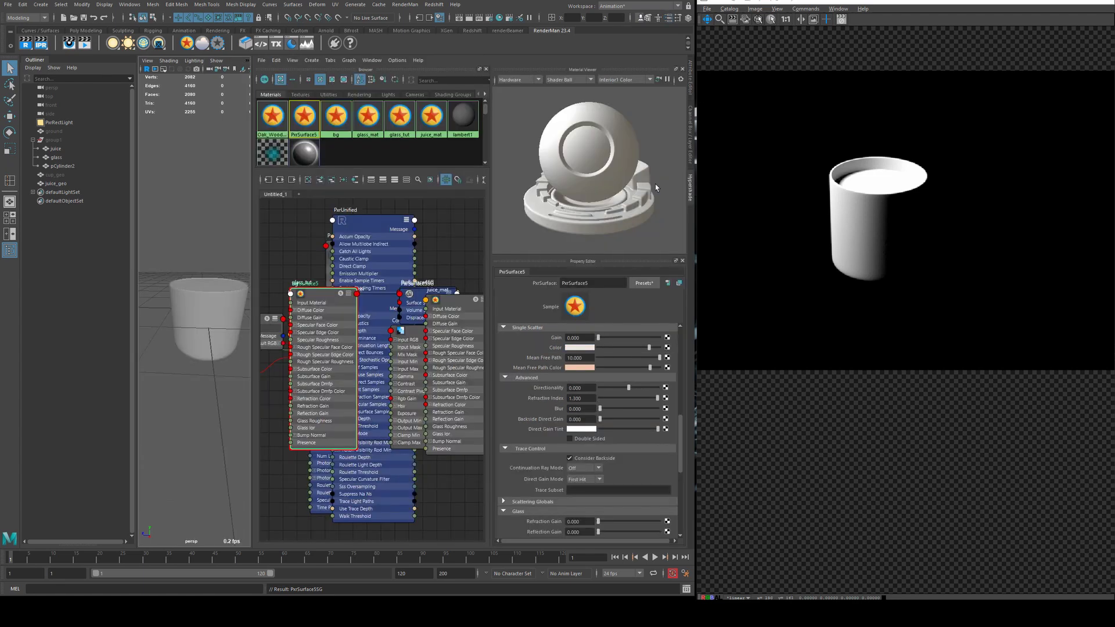
{"action": "left_click", "coordinate": [691, 185]}
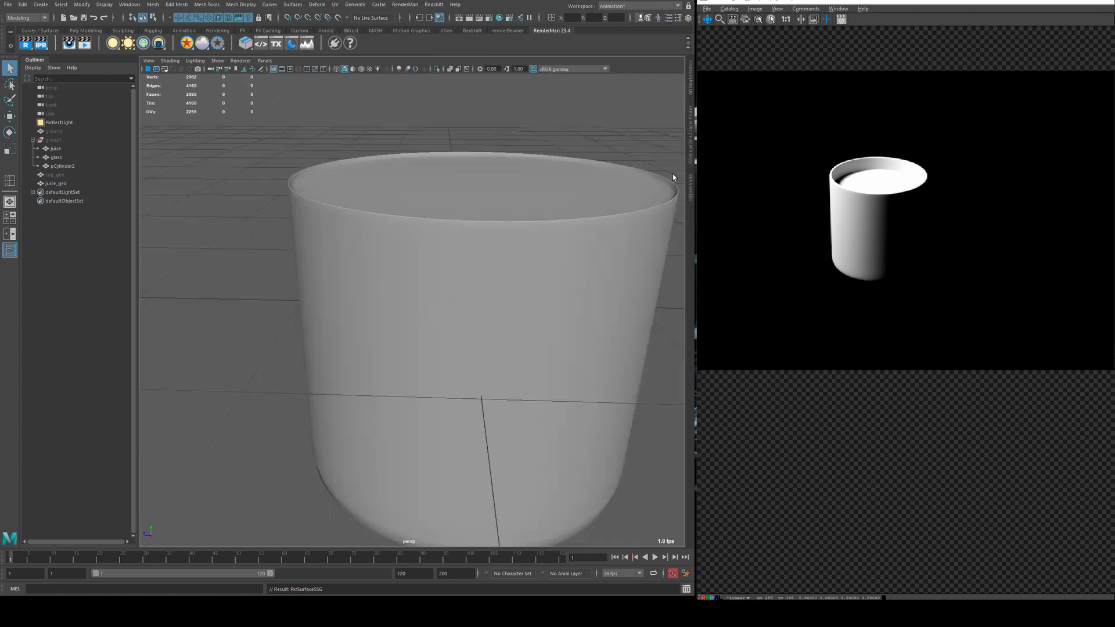
{"action": "scroll", "coordinate": [424, 169], "scroll_direction": "down", "scroll_amount": 3}
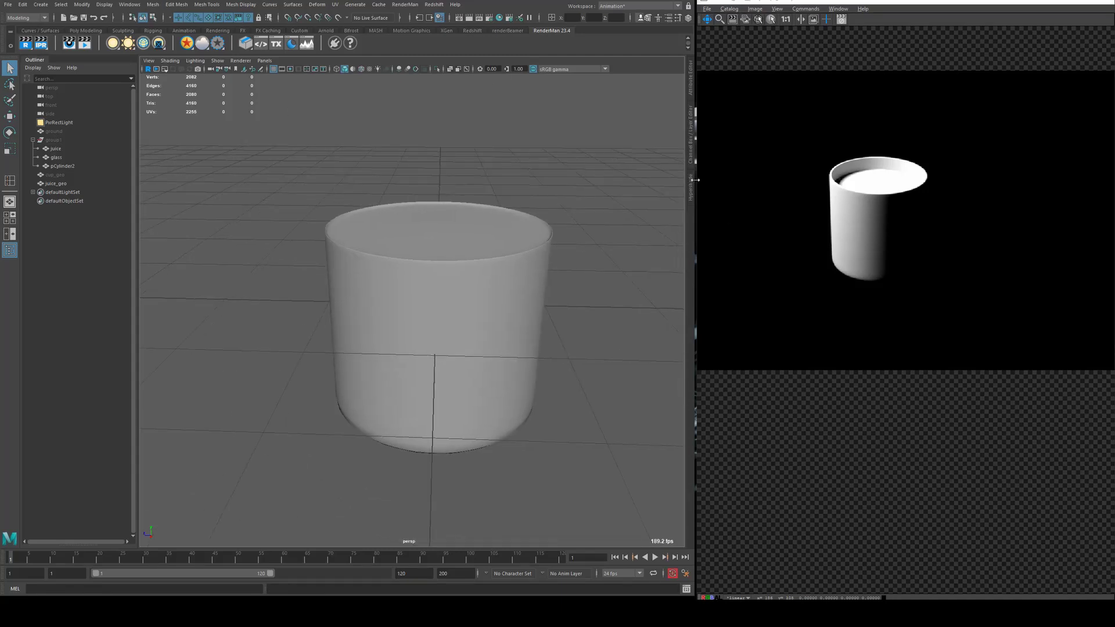
{"action": "left_click", "coordinate": [499, 17]}
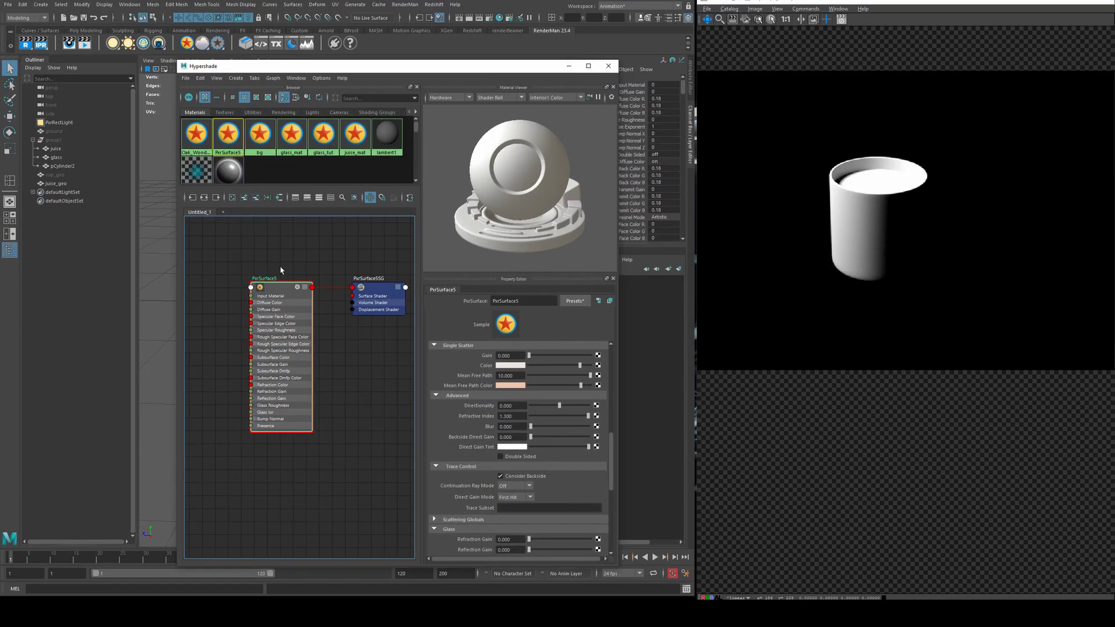
{"action": "double_click", "coordinate": [524, 300]}
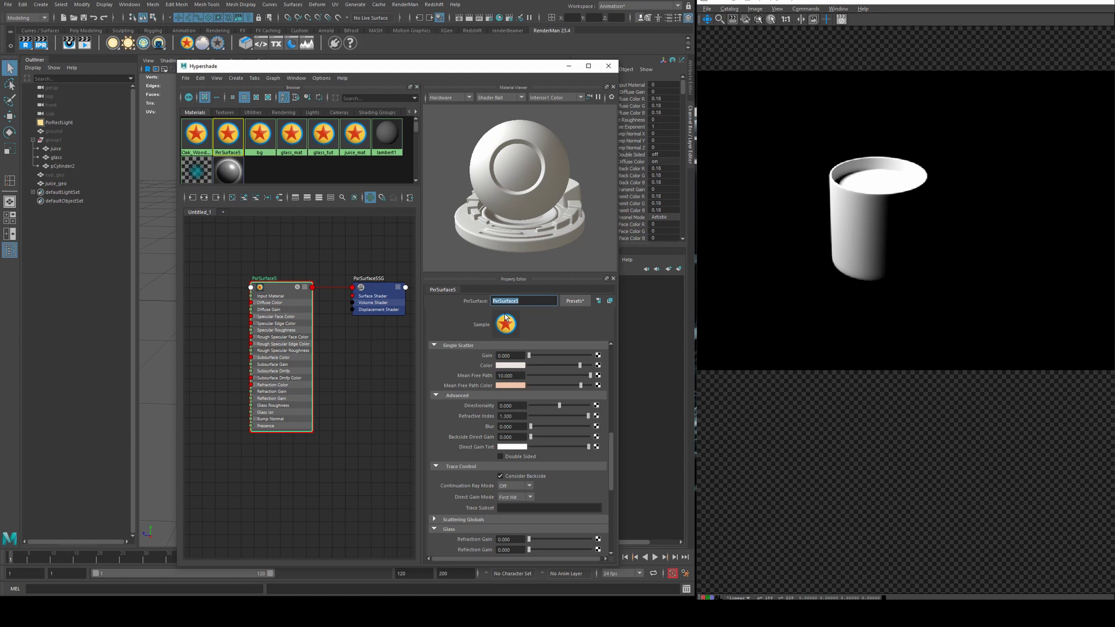
{"action": "key", "text": "BackSpace"}
{"action": "type", "text": "juice_tut"}
{"action": "key", "text": "Return"}
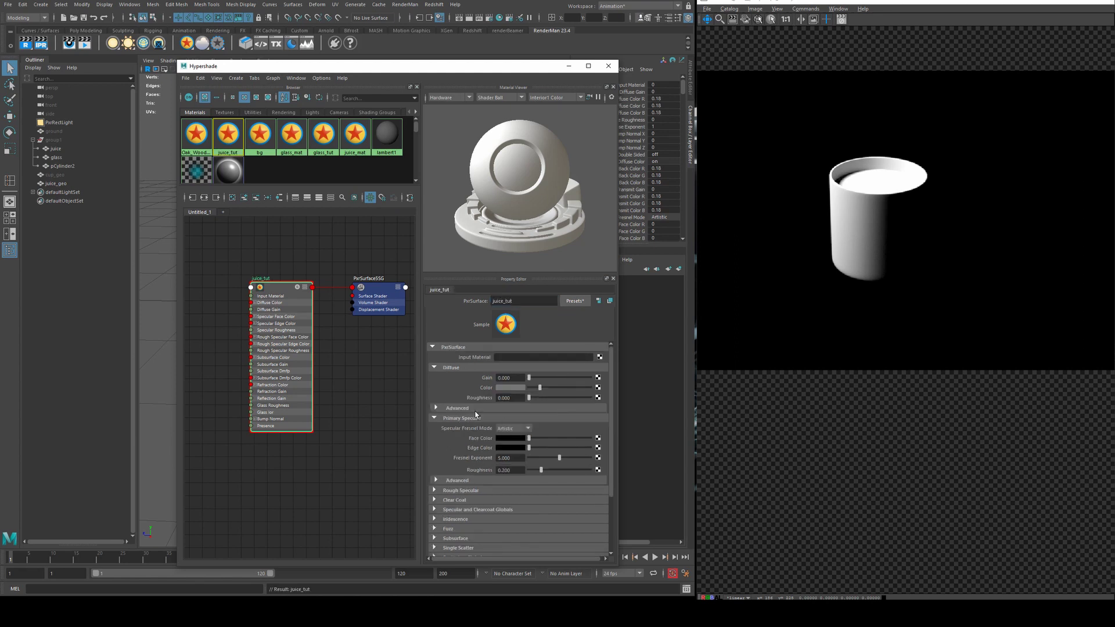
Step: Set white specular Face Color, roughness 0.1 and Single Scatter Gain 1, then start IPR
{"action": "left_click_drag", "start_coordinate": [531, 440], "coordinate": [591, 440]}
{"action": "left_click_drag", "start_coordinate": [515, 471], "coordinate": [425, 436]}
{"action": "type", "text": "0.1"}
{"action": "key", "text": "Return"}
{"action": "scroll", "coordinate": [455, 432], "scroll_direction": "down", "scroll_amount": 3}
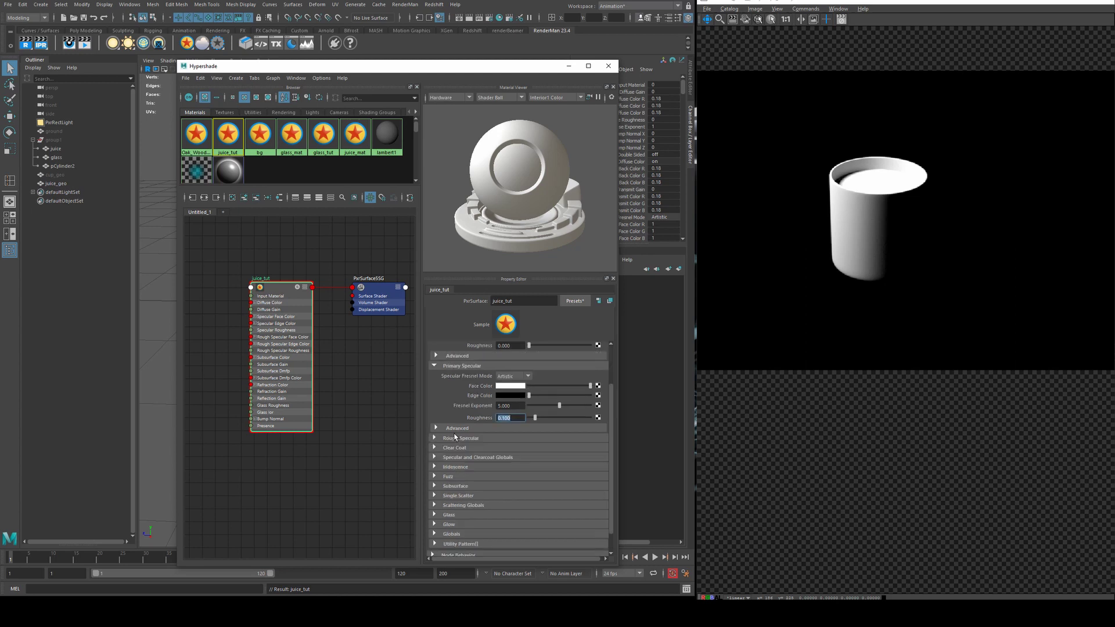
{"action": "left_click", "coordinate": [481, 471]}
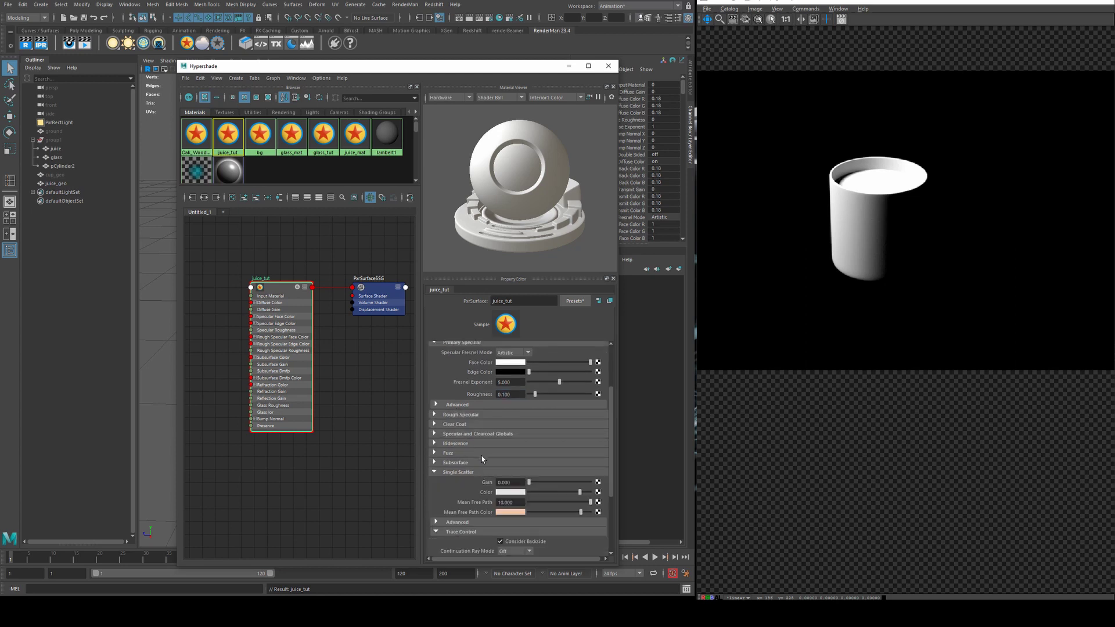
{"action": "left_click_drag", "start_coordinate": [550, 482], "coordinate": [658, 465]}
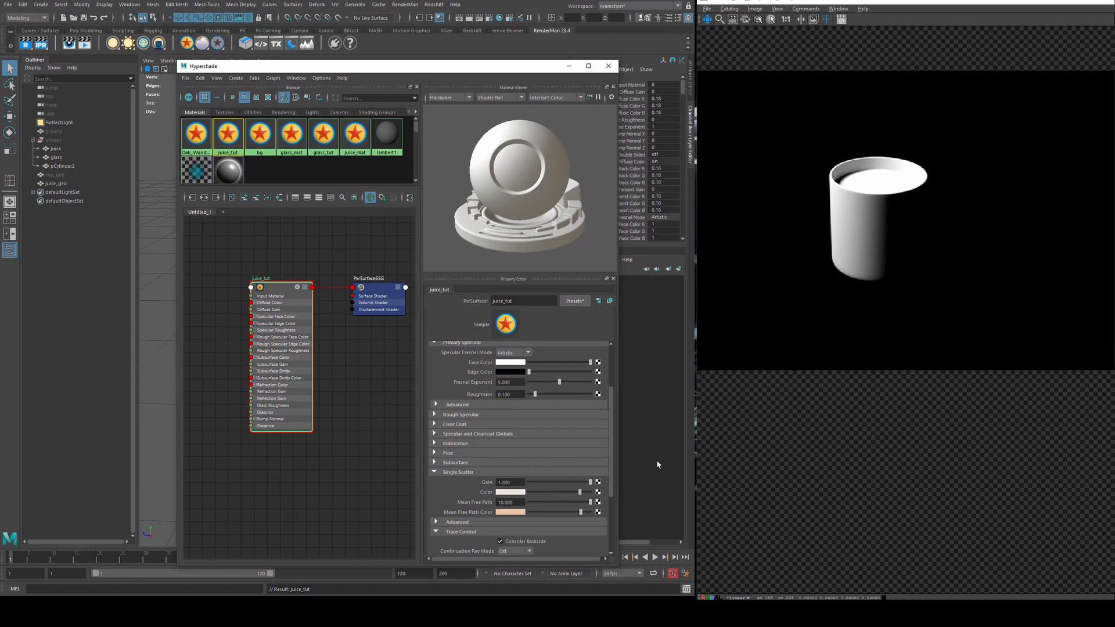
{"action": "left_click", "coordinate": [40, 44]}
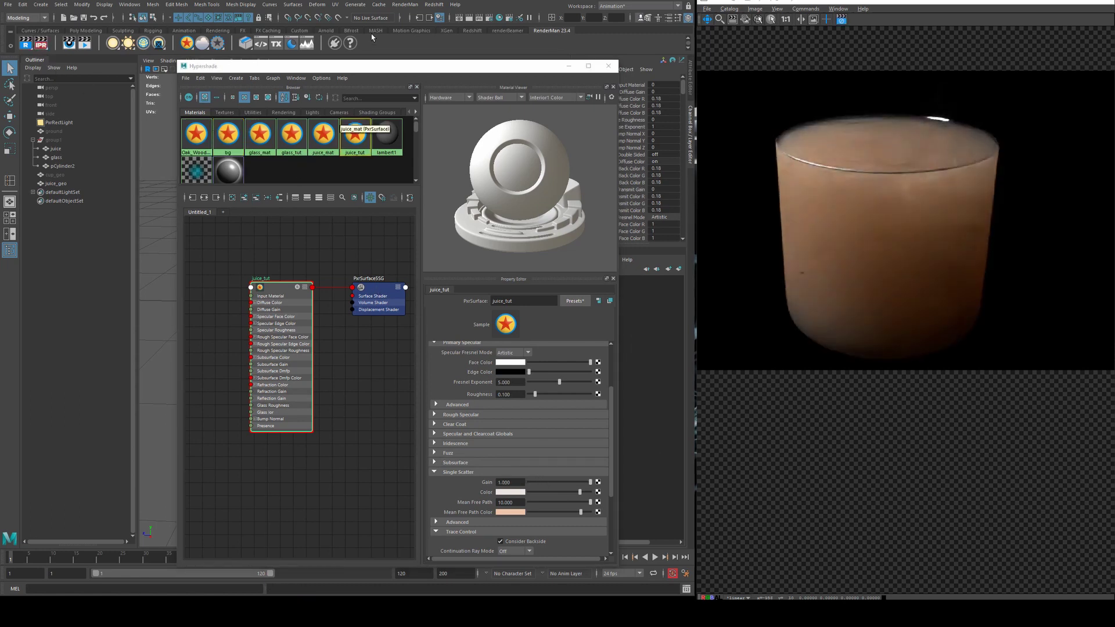
Step: Give juice_tut an orange-yellow Mean Free Path Color from colour history, re-render, and minimize Hypershade
{"action": "mouse_move", "coordinate": [399, 67]}
{"action": "left_mouse_down"}
{"action": "mouse_move", "coordinate": [581, 69]}
{"action": "mouse_move", "coordinate": [408, 49]}
{"action": "left_mouse_up"}
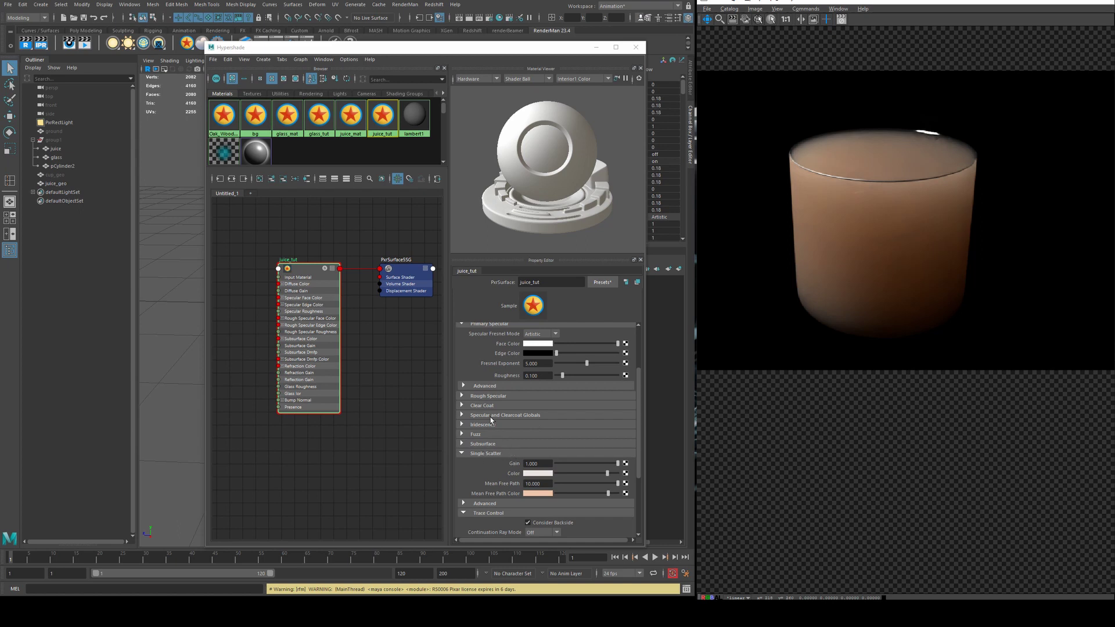
{"action": "left_click", "coordinate": [537, 494]}
{"action": "left_click", "coordinate": [547, 493]}
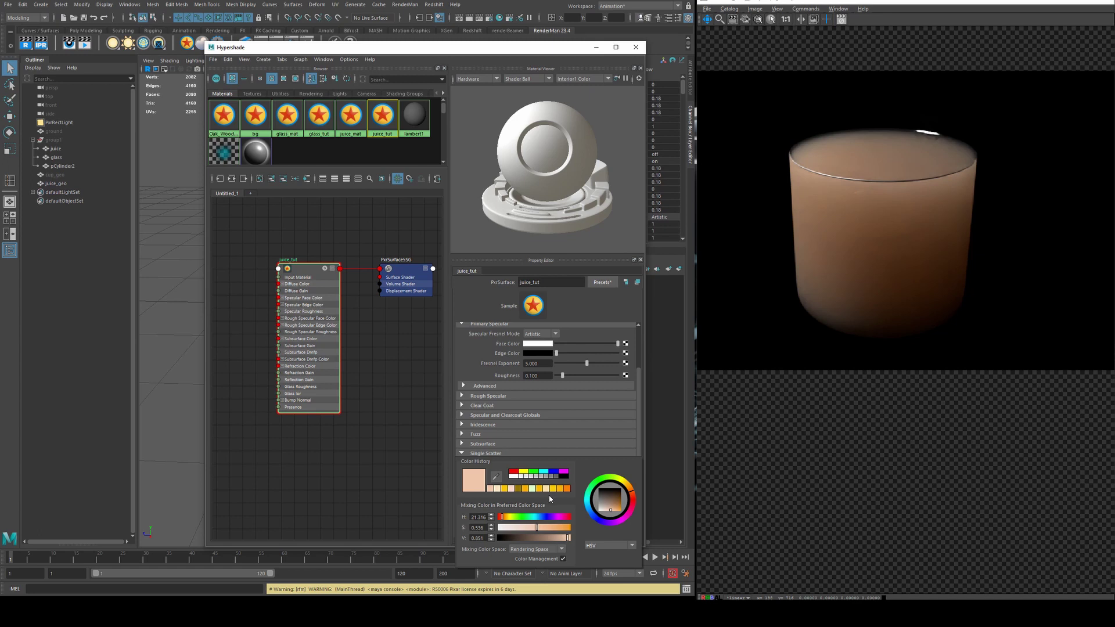
{"action": "left_click", "coordinate": [505, 489]}
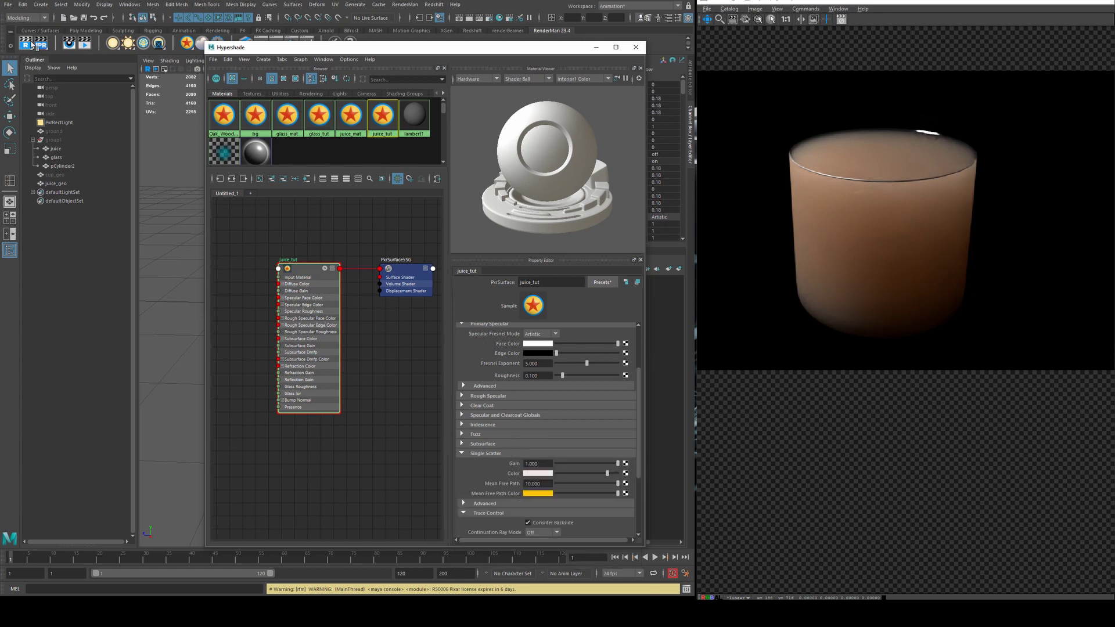
{"action": "left_click", "coordinate": [34, 43]}
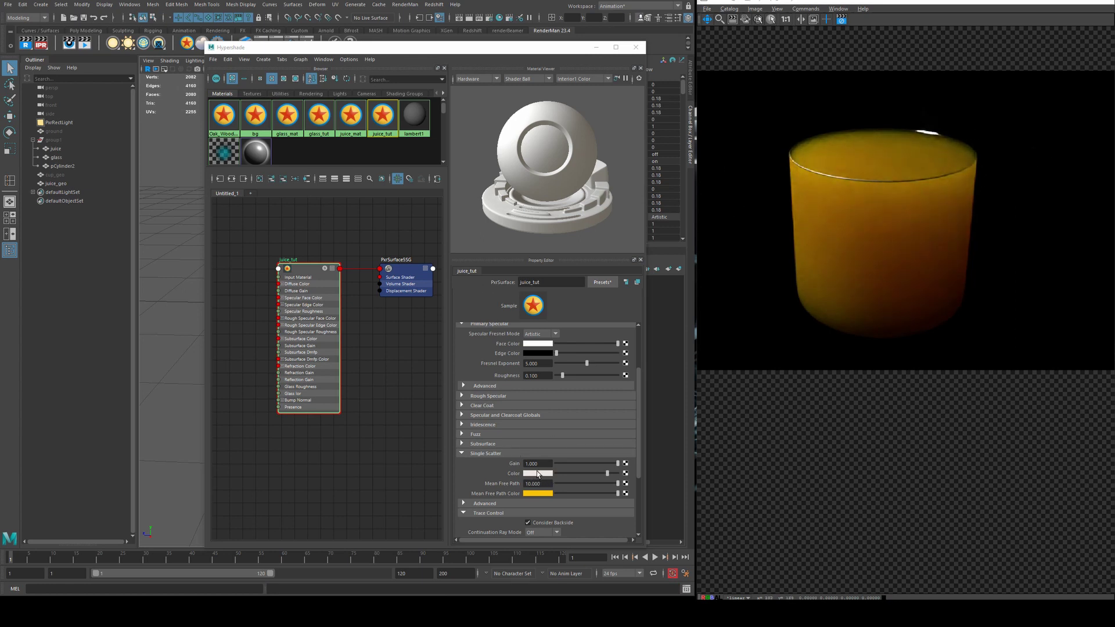
{"action": "left_click", "coordinate": [537, 473]}
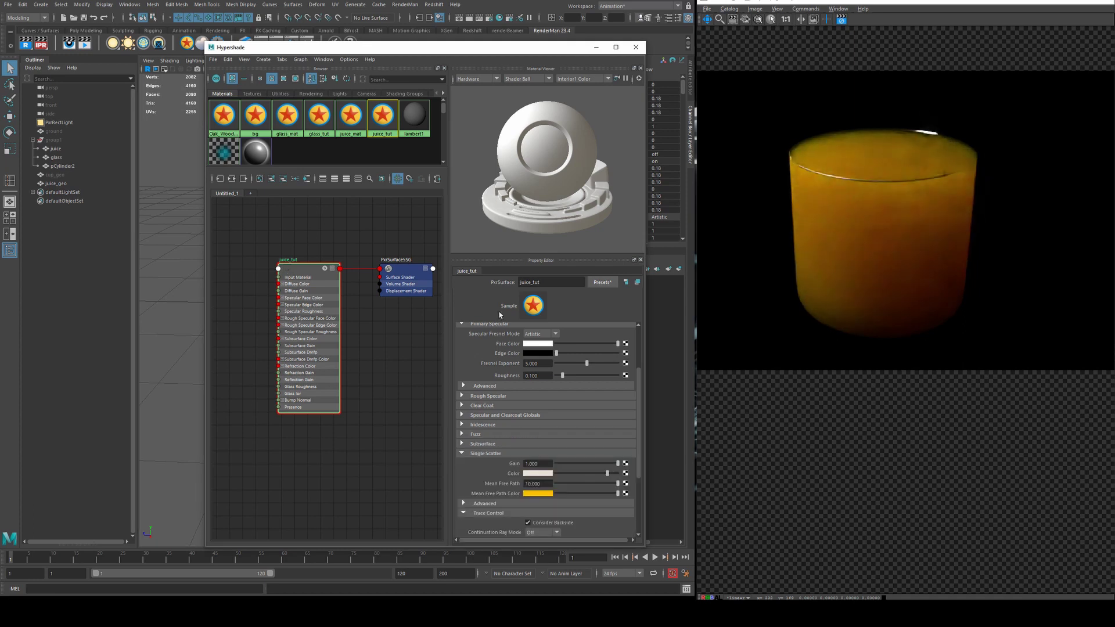
{"action": "left_click", "coordinate": [596, 48]}
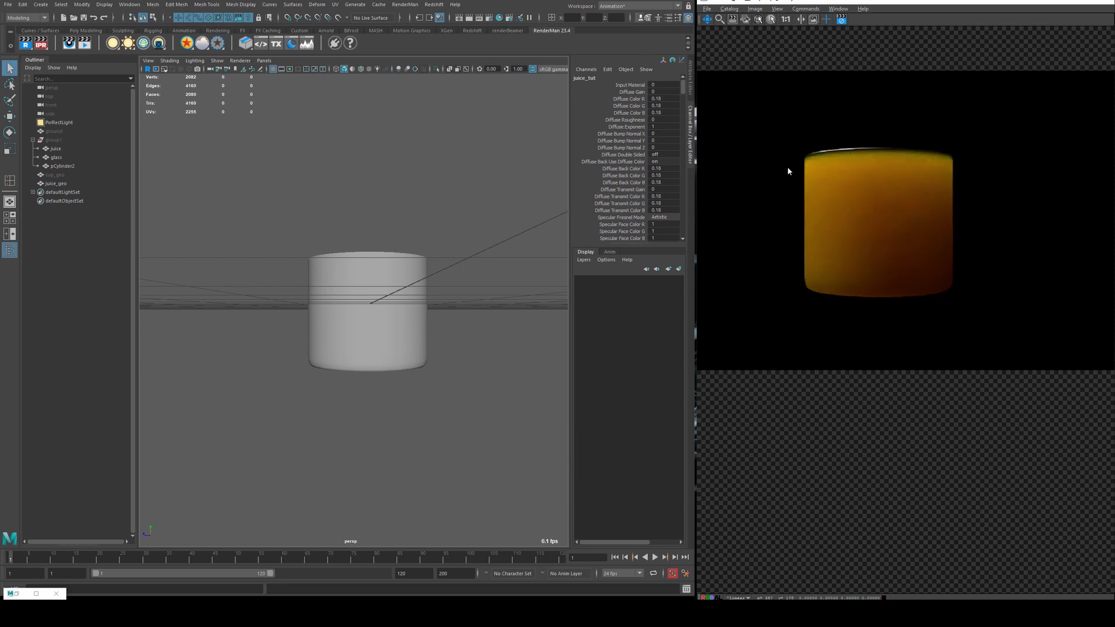
Step: Review the denoise options on the Render Settings AOVs tab
{"action": "left_click", "coordinate": [489, 18]}
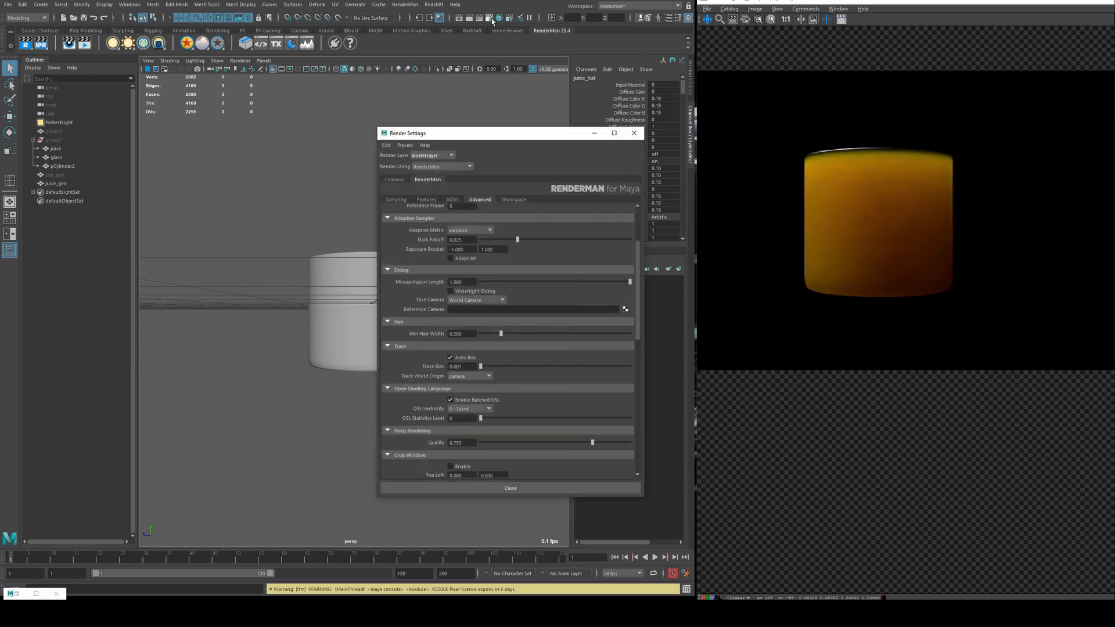
{"action": "left_click", "coordinate": [453, 201]}
{"action": "left_click", "coordinate": [526, 233]}
{"action": "left_click_drag", "start_coordinate": [474, 337], "coordinate": [473, 285]}
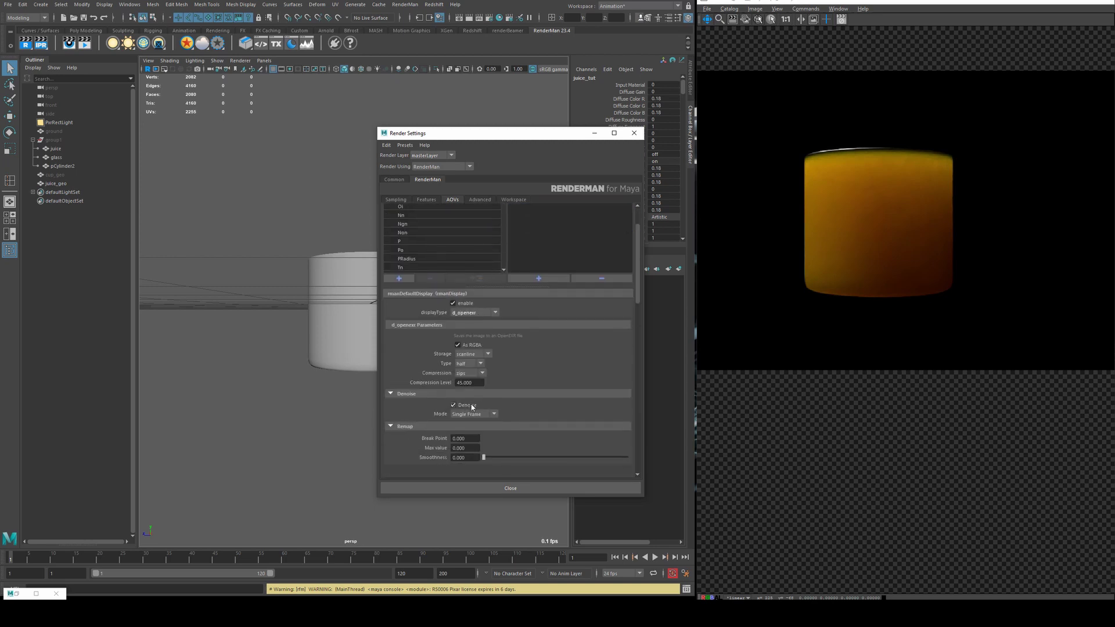
{"action": "left_click_drag", "start_coordinate": [619, 144], "coordinate": [621, 145]}
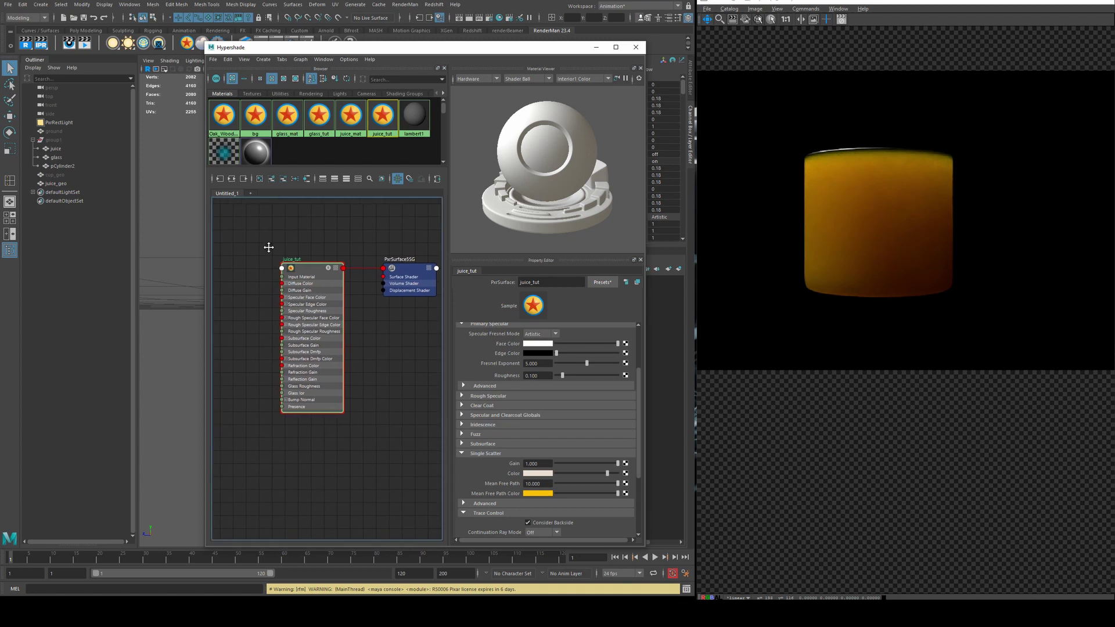
Step: Create a PxrVoronoise2 noise node in the Hypershade graph, placed left of juice_tut
{"action": "middle_click_drag", "start_coordinate": [269, 246], "coordinate": [338, 232], "text": "alt"}
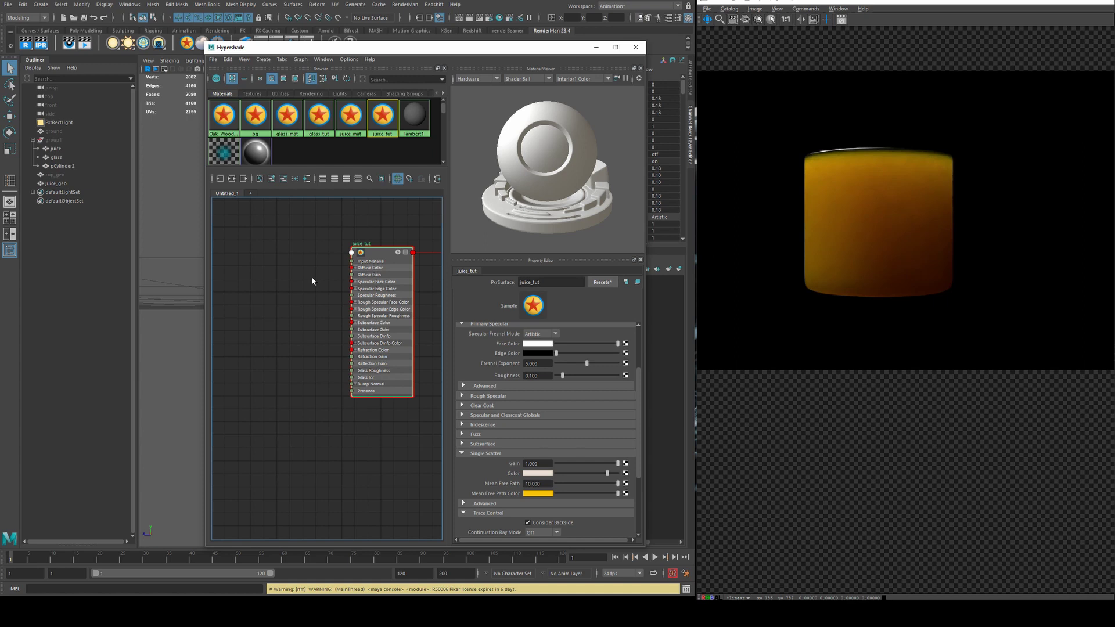
{"action": "middle_click_drag", "start_coordinate": [259, 292], "coordinate": [294, 278], "text": "alt"}
{"action": "middle_click_drag", "start_coordinate": [312, 296], "coordinate": [295, 280], "text": "alt"}
{"action": "left_click", "coordinate": [290, 278]}
{"action": "key", "text": "Tab"}
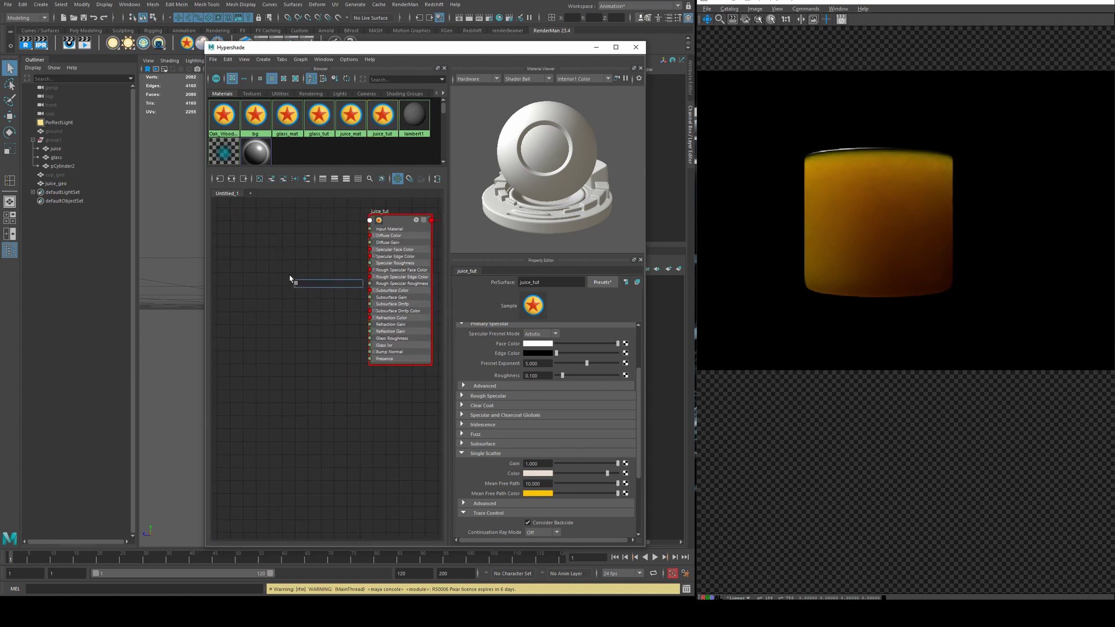
{"action": "type", "text": "voron"}
{"action": "key", "text": "Return"}
{"action": "left_click_drag", "start_coordinate": [316, 284], "coordinate": [251, 266]}
{"action": "middle_click_drag", "start_coordinate": [305, 326], "coordinate": [324, 313], "text": "alt"}
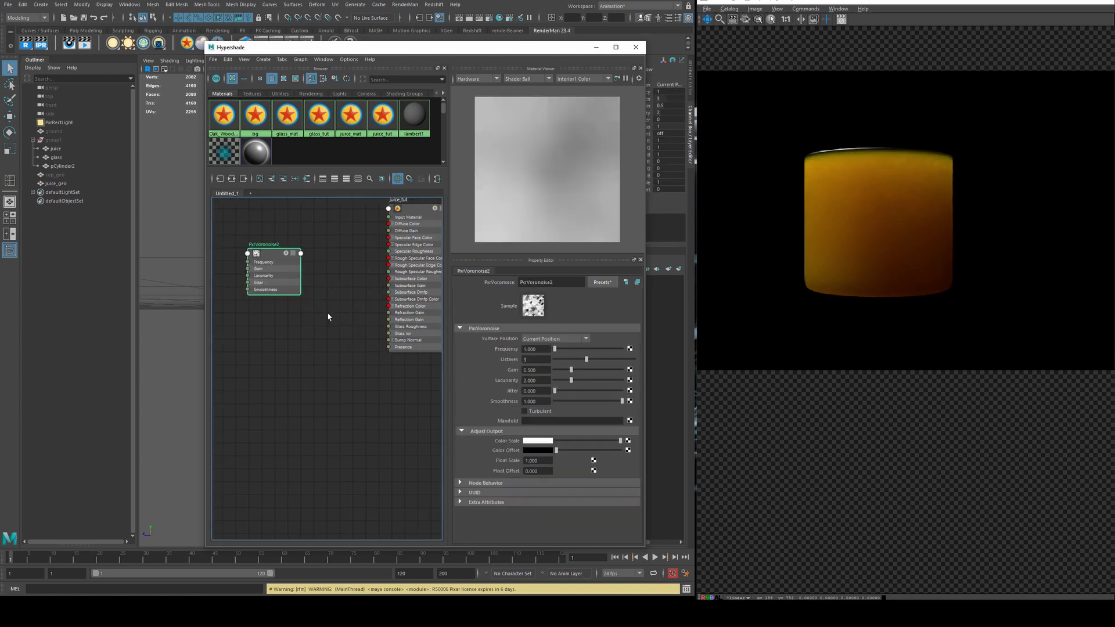
{"action": "left_click_drag", "start_coordinate": [297, 281], "coordinate": [272, 280]}
Step: Add a PxrBlend2 taking the noise as Top RGB, set to Multiply with a beige bottom colour
{"action": "left_click_drag", "start_coordinate": [389, 299], "coordinate": [323, 294]}
{"action": "type", "text": "pxrb"}
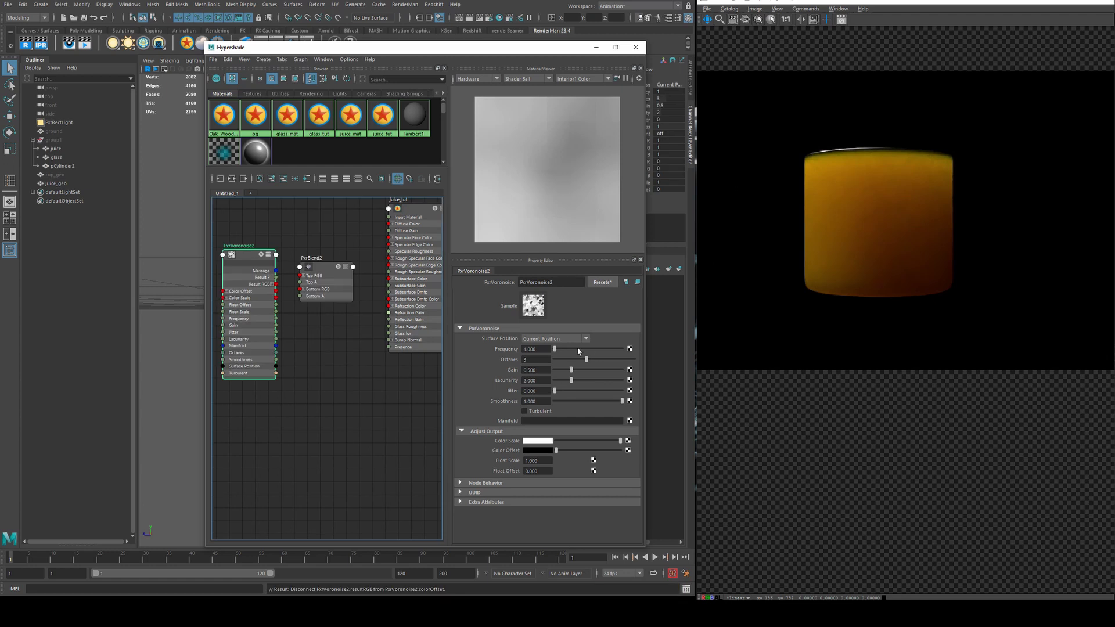
{"action": "left_click_drag", "start_coordinate": [556, 350], "coordinate": [594, 352]}
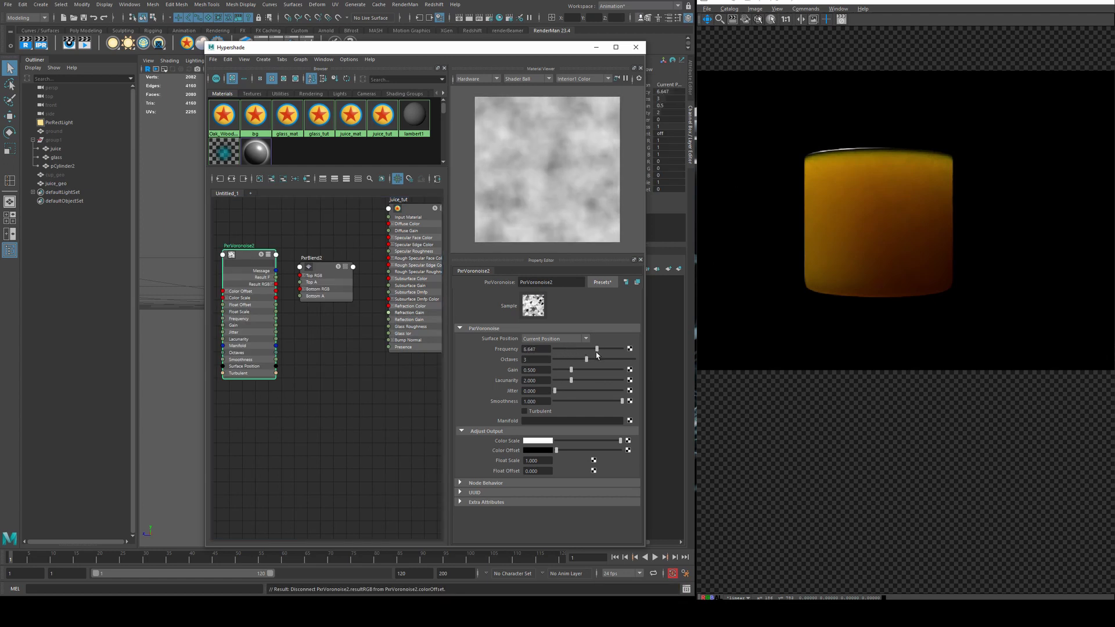
{"action": "left_click_drag", "start_coordinate": [297, 276], "coordinate": [313, 276]}
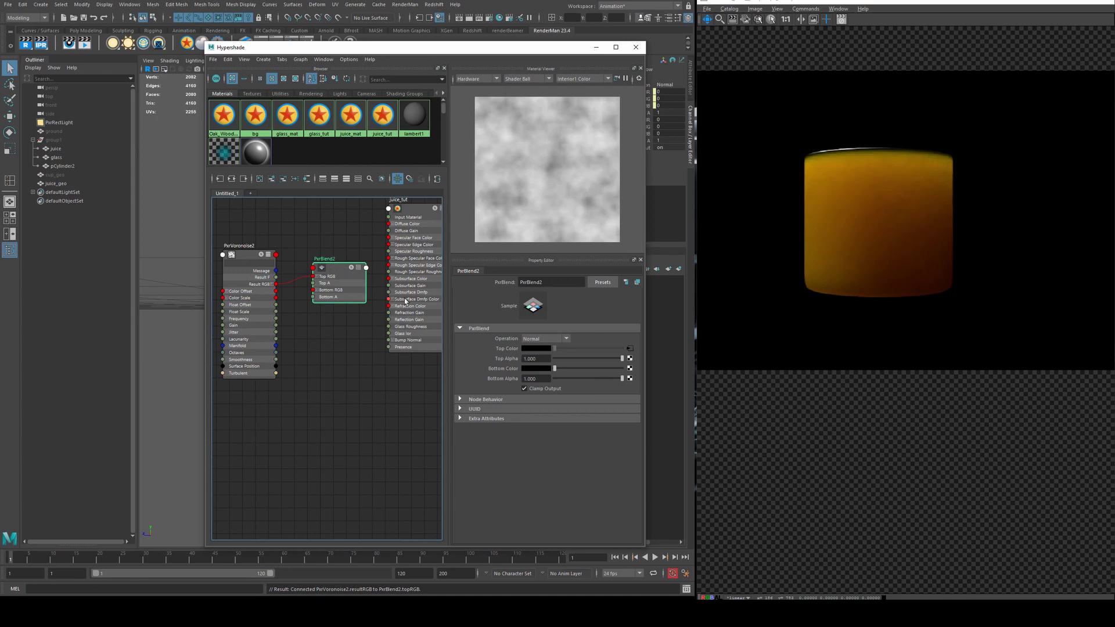
{"action": "left_click", "coordinate": [563, 339]}
{"action": "left_click", "coordinate": [543, 359]}
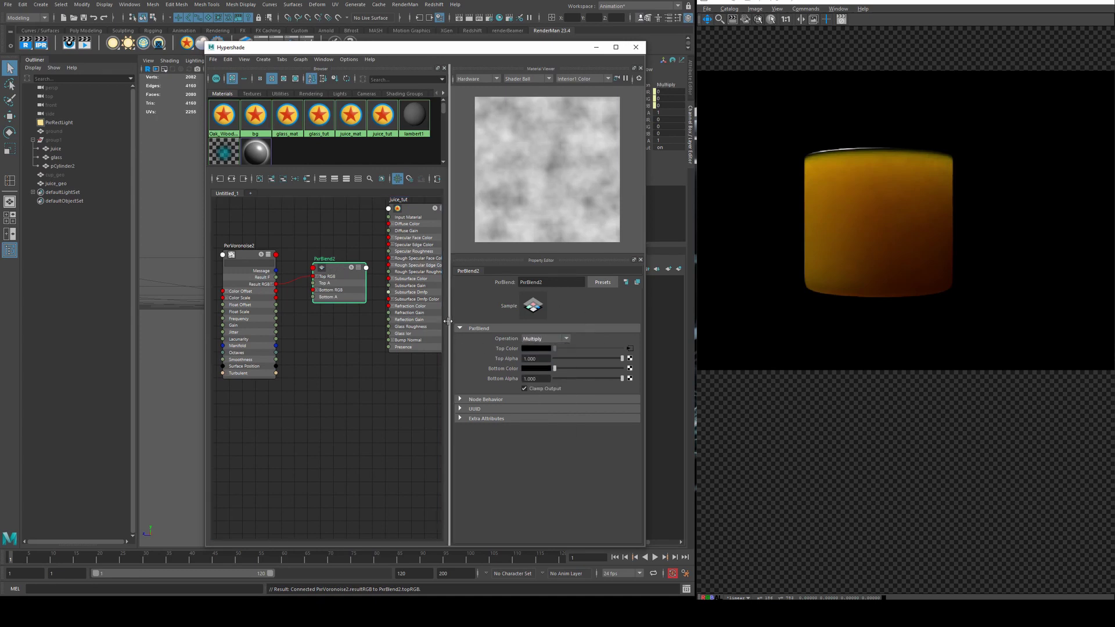
{"action": "left_click", "coordinate": [537, 369]}
{"action": "left_click", "coordinate": [529, 370]}
{"action": "left_click", "coordinate": [480, 363]}
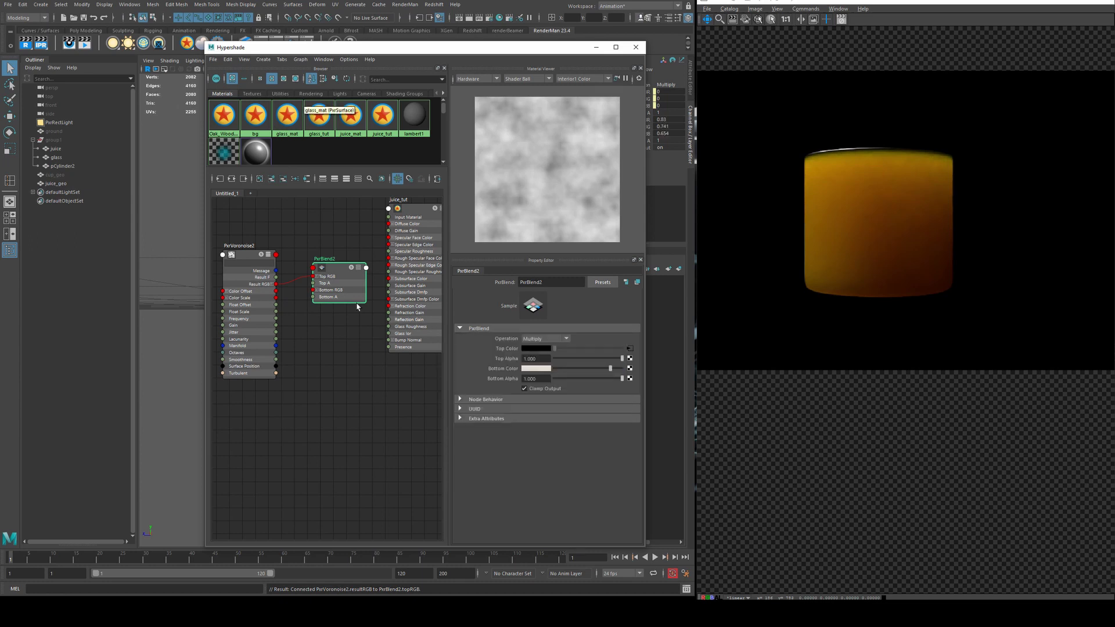
{"action": "middle_click_drag", "start_coordinate": [341, 241], "coordinate": [317, 260], "text": "alt"}
{"action": "key", "text": "3"}
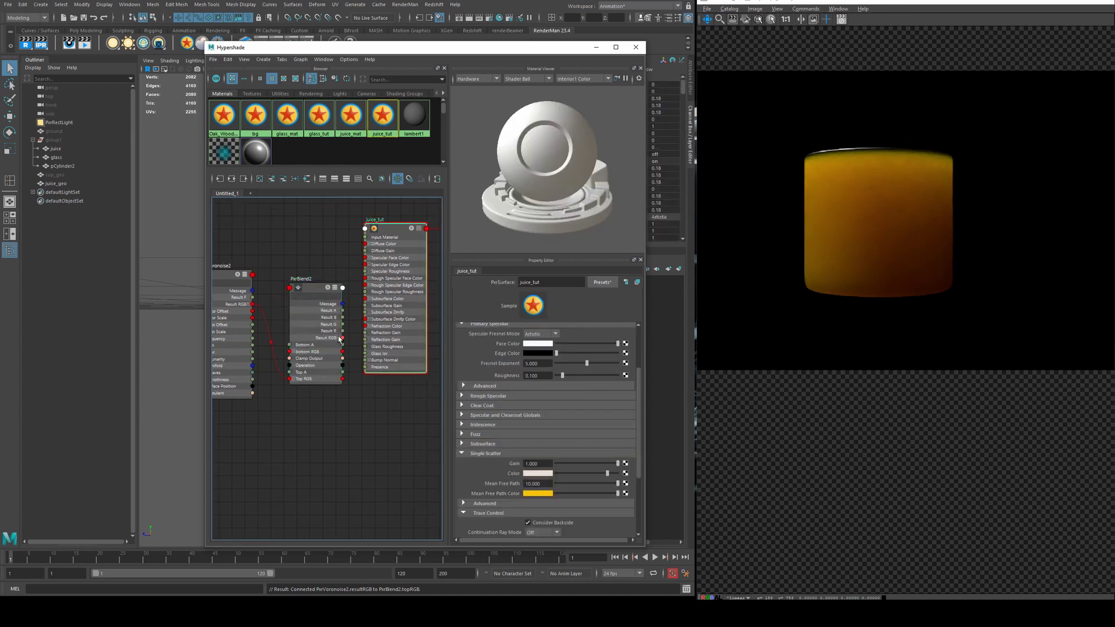
Step: Connect PxrBlend2's result to juice_tut's Singlescatter Color and compare the new render with the previous one
{"action": "left_click_drag", "start_coordinate": [341, 338], "coordinate": [366, 231]}
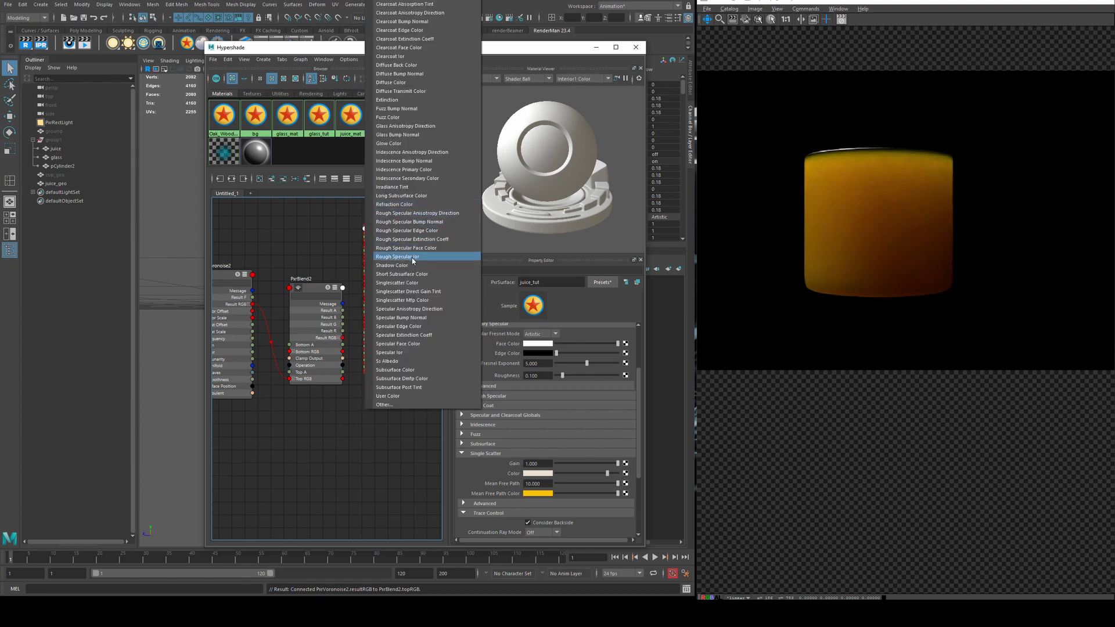
{"action": "left_click", "coordinate": [420, 283]}
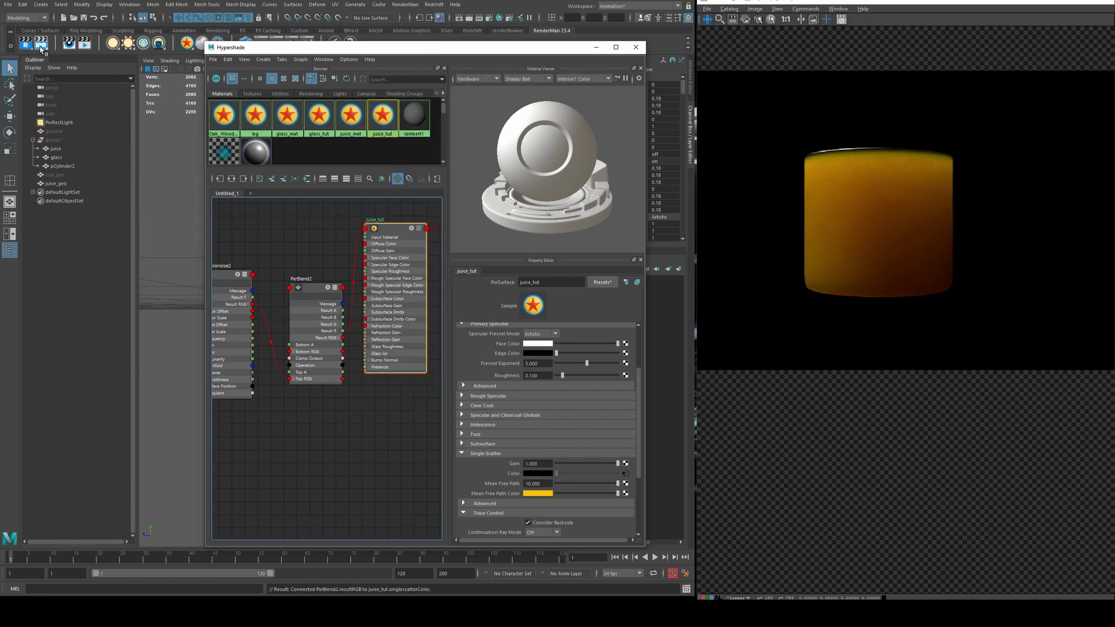
{"action": "left_click", "coordinate": [41, 47]}
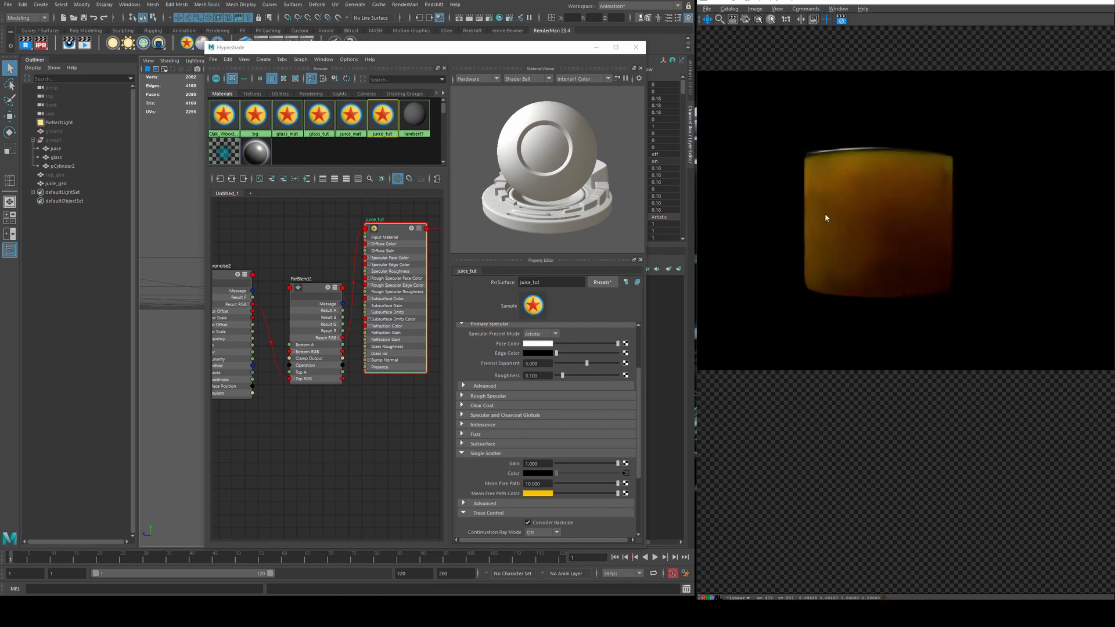
{"action": "scroll", "coordinate": [844, 207], "scroll_direction": "up", "scroll_amount": 1}
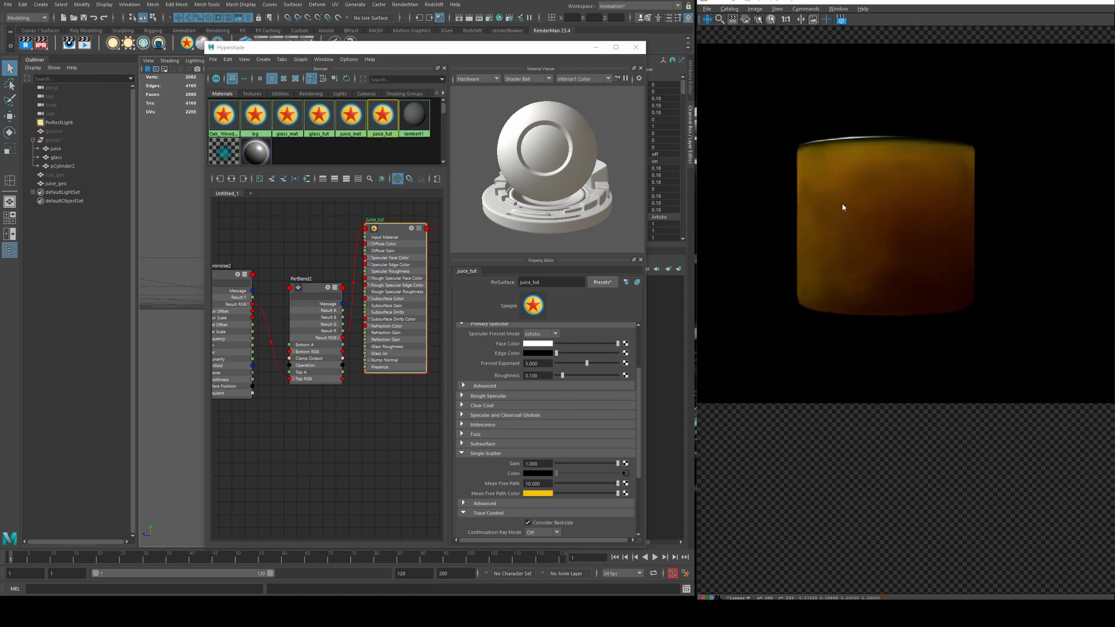
{"action": "key", "text": "space"}
{"action": "left_click", "coordinate": [778, 284]}
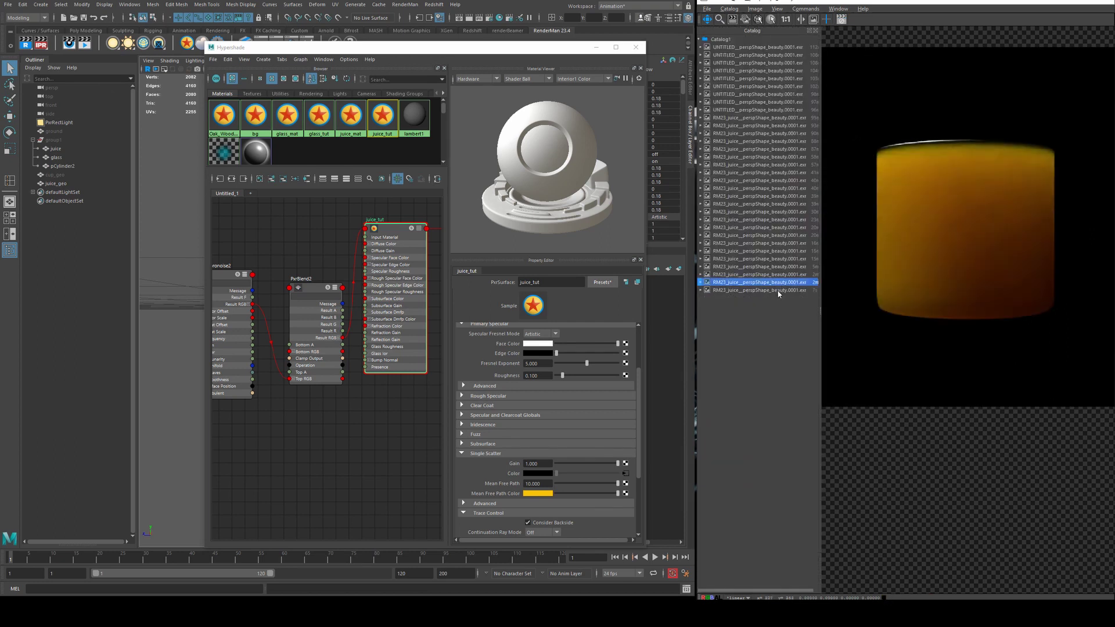
{"action": "left_click", "coordinate": [778, 291]}
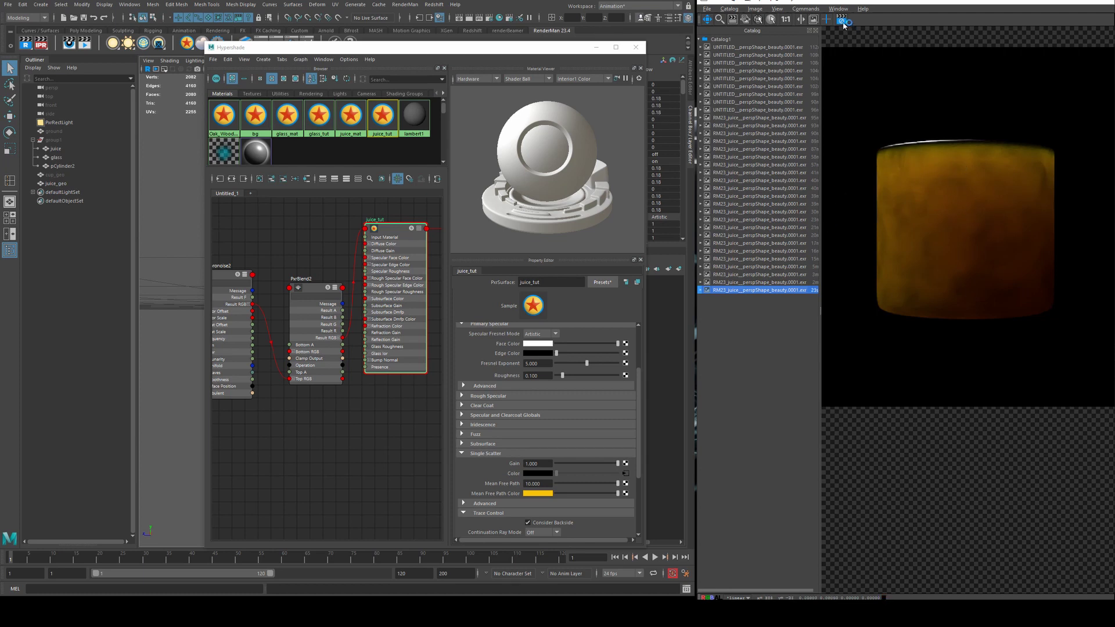
Step: Raise PxrVoronoise2's Color Offset to mid grey 0.476 and re-render
{"action": "left_click", "coordinate": [240, 269]}
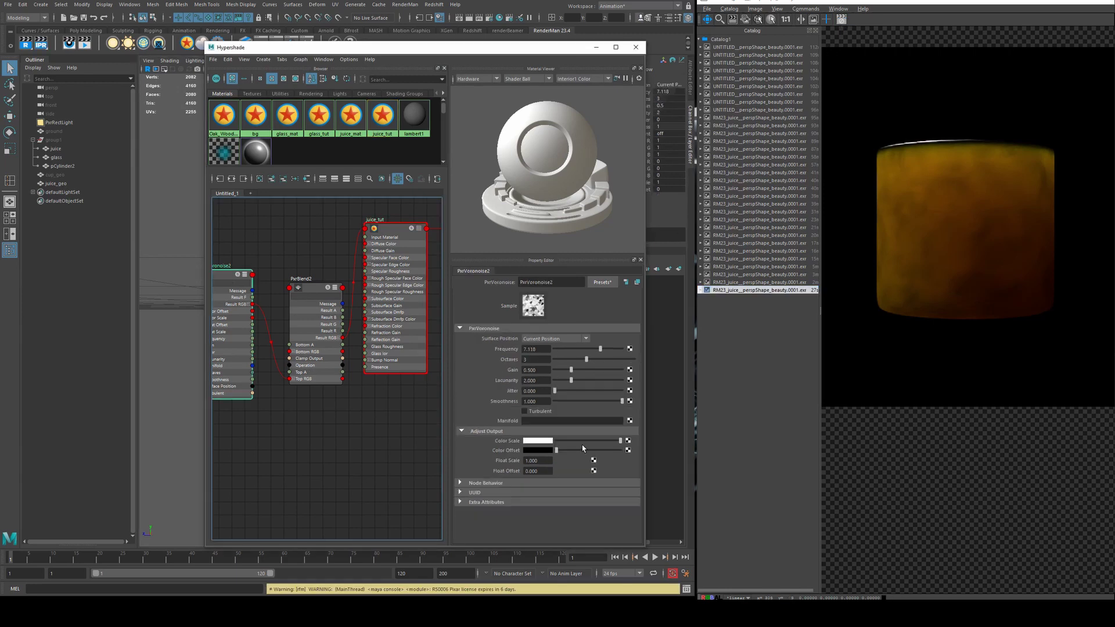
{"action": "left_click_drag", "start_coordinate": [557, 450], "coordinate": [587, 451]}
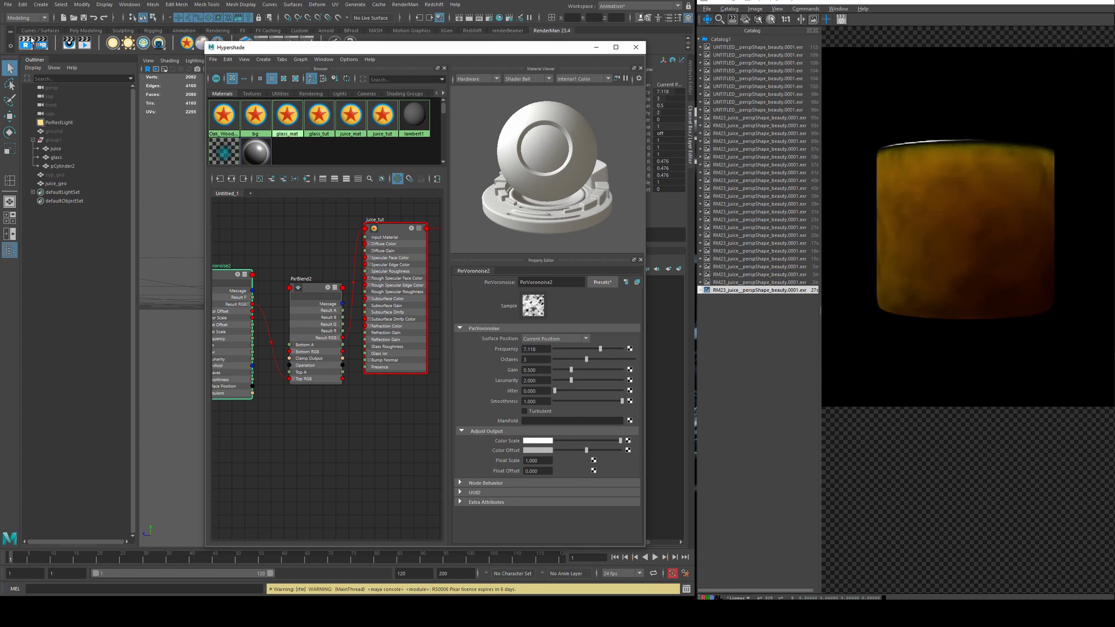
{"action": "left_click", "coordinate": [928, 223]}
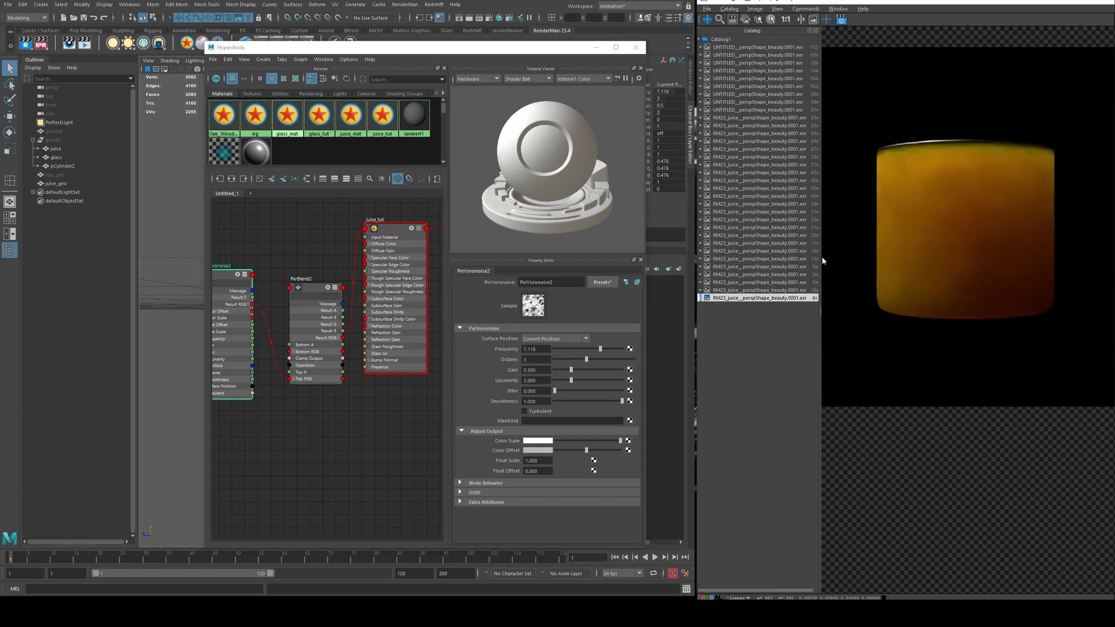
Step: Compare the new brighter juice render with earlier catalog images, ending on the latest
{"action": "left_click", "coordinate": [773, 300]}
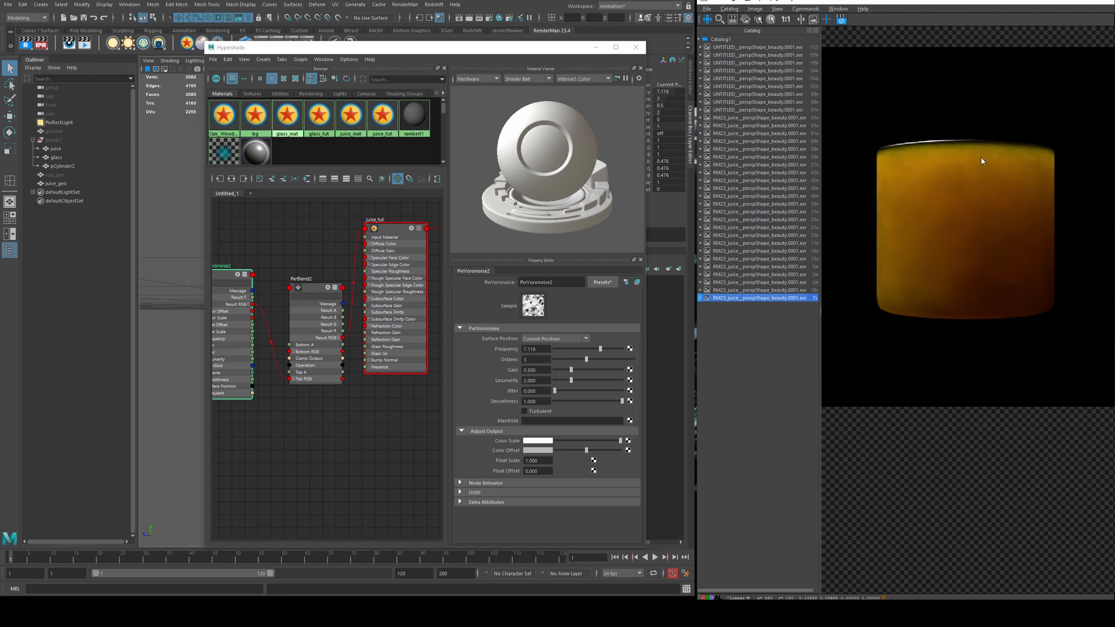
{"action": "left_click", "coordinate": [767, 289]}
{"action": "left_click", "coordinate": [778, 298]}
{"action": "left_click", "coordinate": [780, 289]}
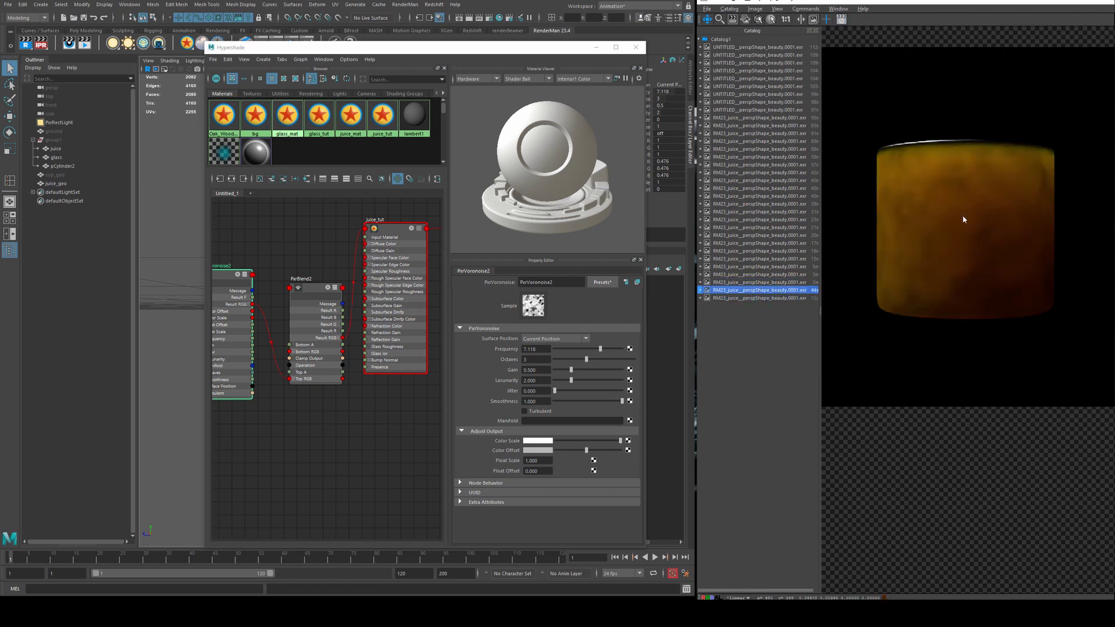
{"action": "left_click", "coordinate": [791, 299]}
Step: Minimize the Hypershade and look down on the juice cup
{"action": "left_click", "coordinate": [596, 48]}
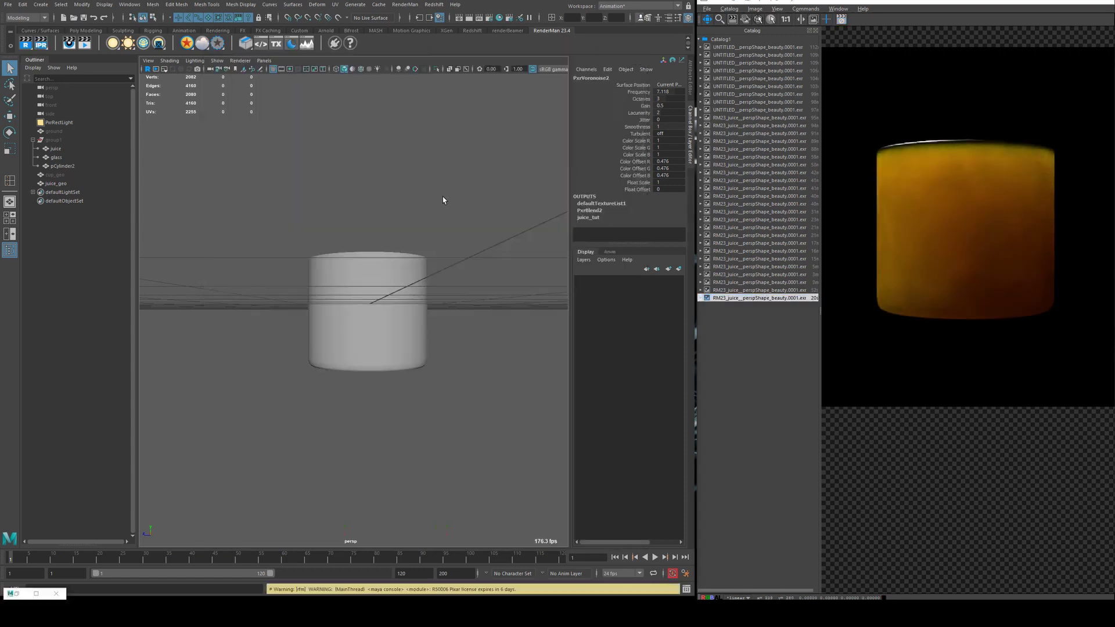
{"action": "scroll", "coordinate": [387, 190], "scroll_direction": "down", "scroll_amount": 2}
{"action": "left_click_drag", "start_coordinate": [387, 190], "coordinate": [383, 227], "text": "alt"}
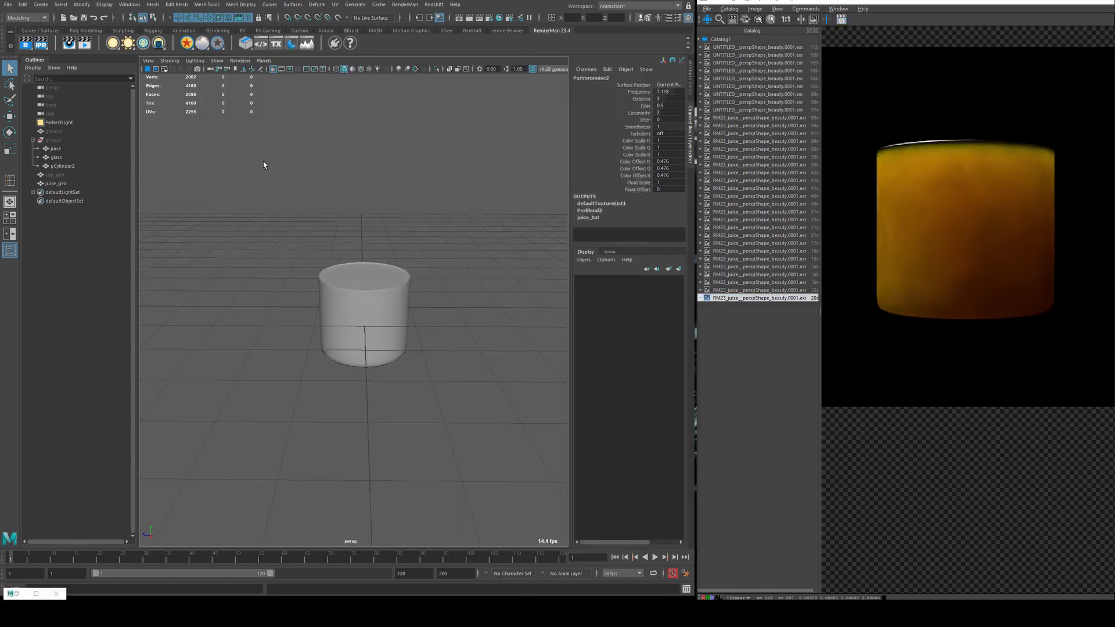
Step: Create a polygon cylinder and scale it into a thin, tall straw
{"action": "left_click", "coordinate": [86, 31]}
{"action": "left_click", "coordinate": [56, 42]}
{"action": "key", "text": "r"}
{"action": "left_click_drag", "start_coordinate": [359, 309], "coordinate": [367, 71]}
{"action": "key", "text": "w"}
{"action": "key", "text": "r"}
{"action": "left_click_drag", "start_coordinate": [366, 191], "coordinate": [366, 165]}
Step: Tilt the straw sideways and slide it down into the glass
{"action": "key", "text": "e"}
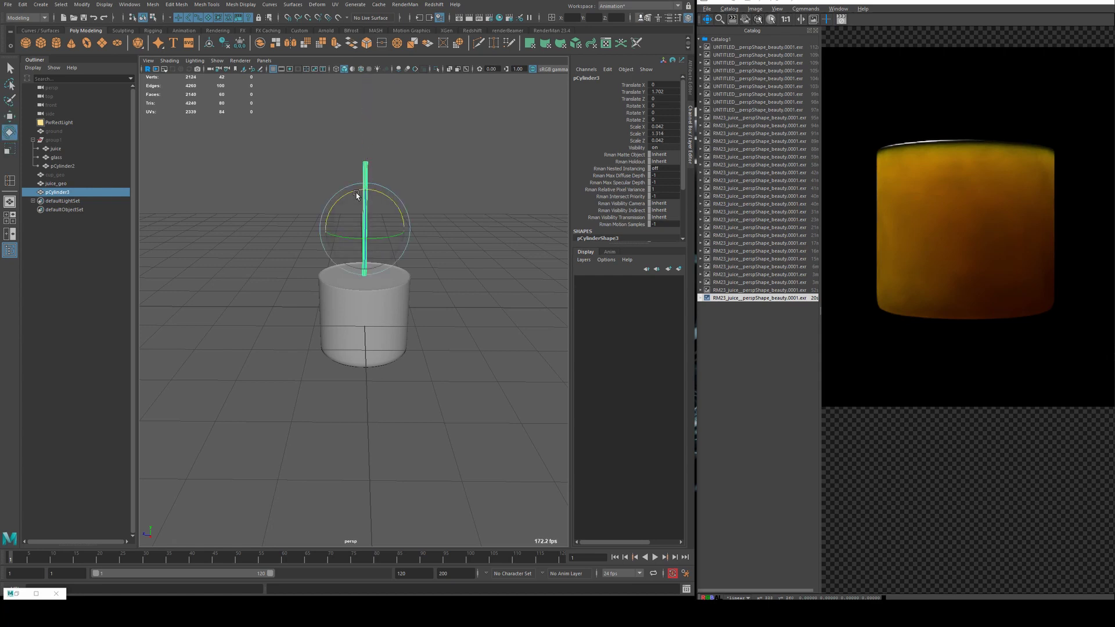
{"action": "left_click_drag", "start_coordinate": [360, 216], "coordinate": [341, 198]}
{"action": "key", "text": "w"}
{"action": "left_click_drag", "start_coordinate": [393, 225], "coordinate": [424, 204], "text": "alt"}
{"action": "left_click_drag", "start_coordinate": [326, 214], "coordinate": [334, 236]}
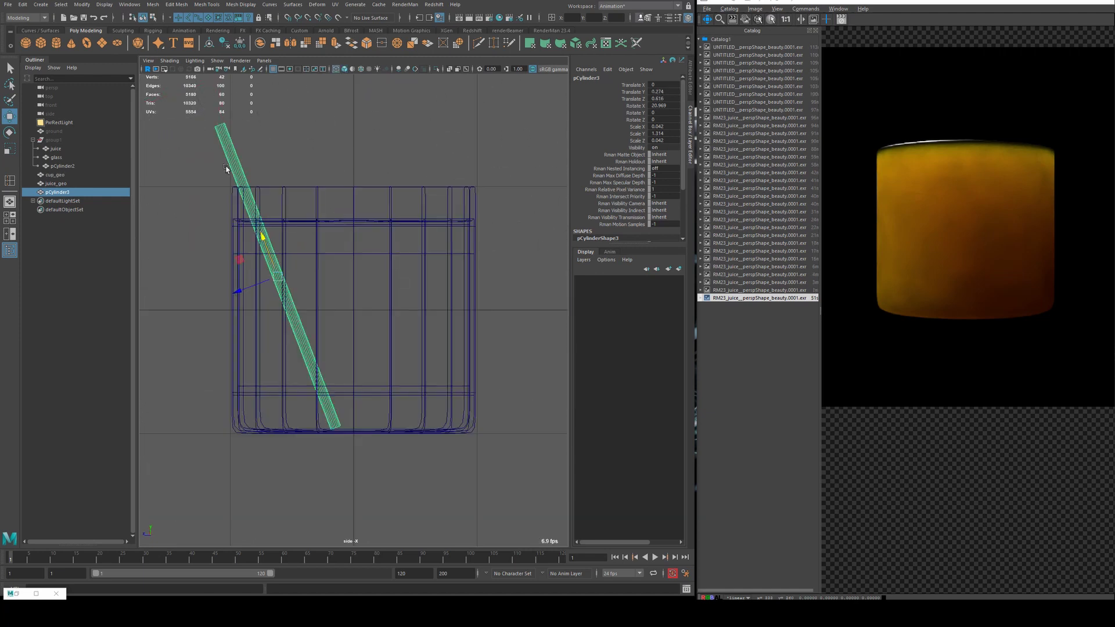
{"action": "left_click_drag", "start_coordinate": [239, 259], "coordinate": [241, 259]}
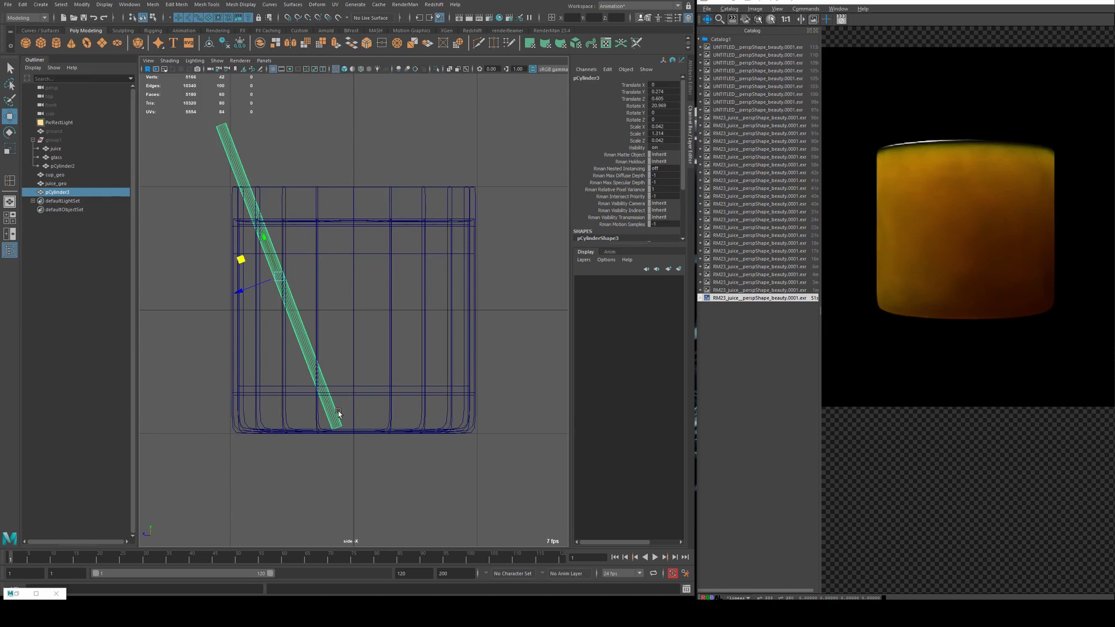
{"action": "key", "text": "space"}
{"action": "key", "text": "space"}
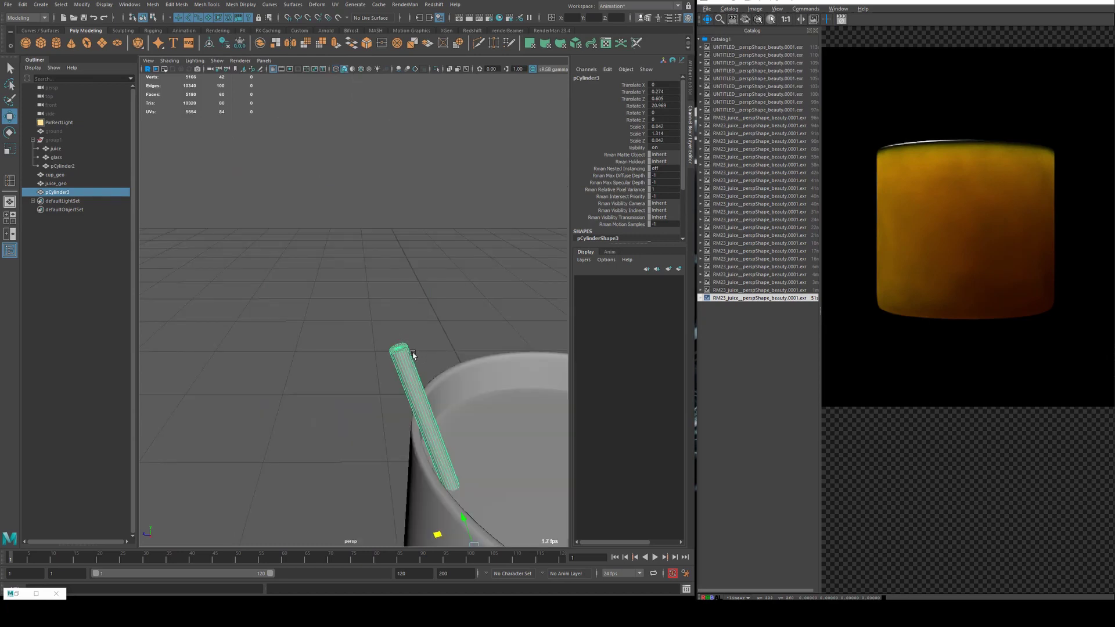
Step: Assign a new PxrSurface material to the straw and set its Diffuse Color to mid grey
{"action": "right_click_drag", "start_coordinate": [399, 360], "coordinate": [363, 357]}
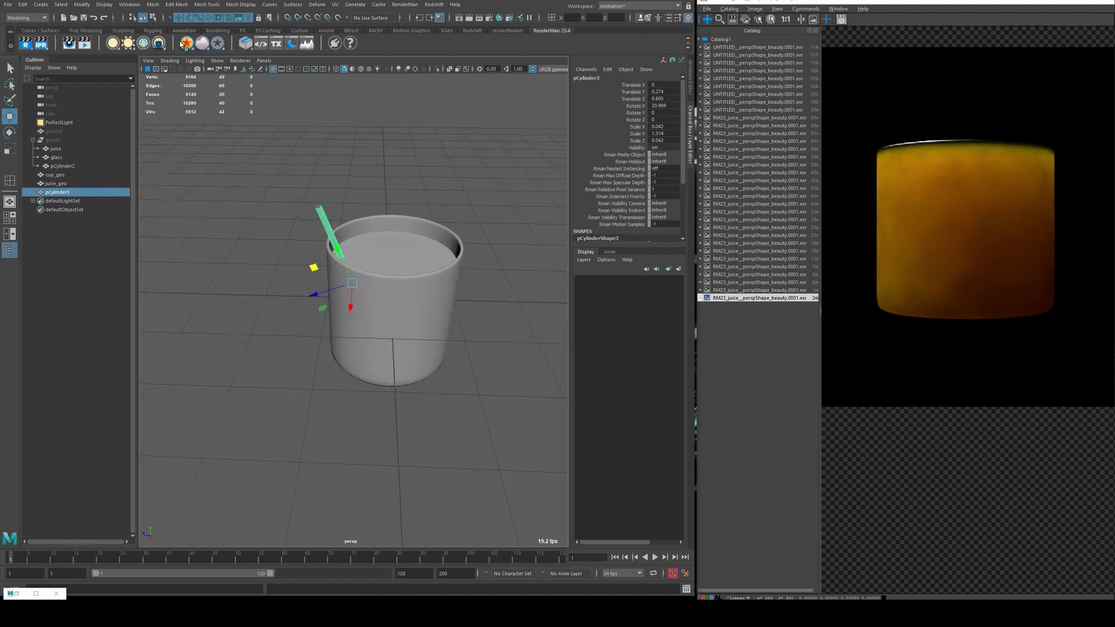
{"action": "left_click", "coordinate": [186, 44]}
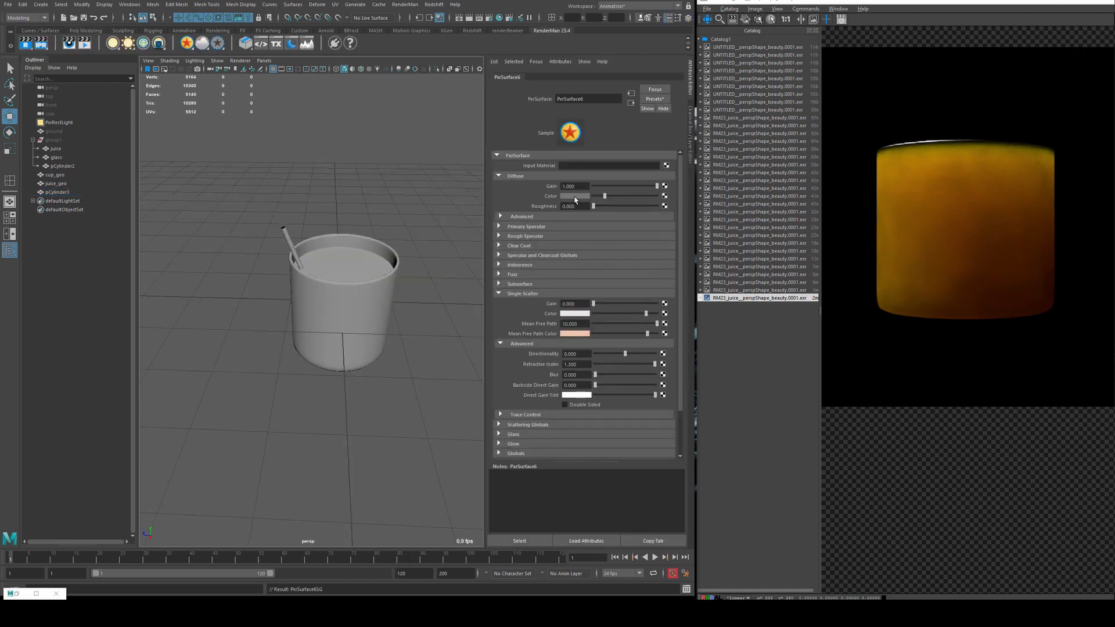
{"action": "left_click_drag", "start_coordinate": [605, 196], "coordinate": [643, 202]}
{"action": "mouse_move", "coordinate": [643, 197]}
{"action": "left_mouse_down"}
{"action": "mouse_move", "coordinate": [633, 197]}
{"action": "mouse_move", "coordinate": [657, 207]}
{"action": "mouse_move", "coordinate": [634, 196]}
{"action": "left_mouse_up"}
{"action": "left_click", "coordinate": [574, 196]}
{"action": "left_click", "coordinate": [585, 195]}
Step: Set juice_tut's single-scatter Mean Free Path to 20
{"action": "left_click", "coordinate": [586, 197]}
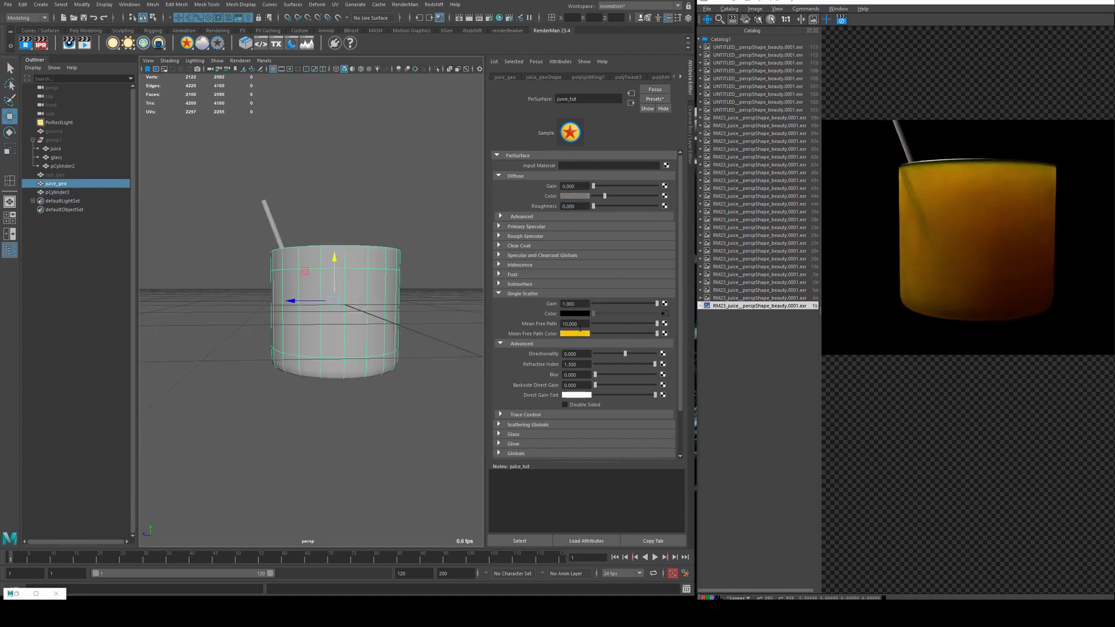
{"action": "double_click", "coordinate": [574, 324]}
{"action": "left_click", "coordinate": [582, 325]}
{"action": "key", "text": "Return"}
{"action": "type", "text": "20"}
{"action": "key", "text": "Return"}
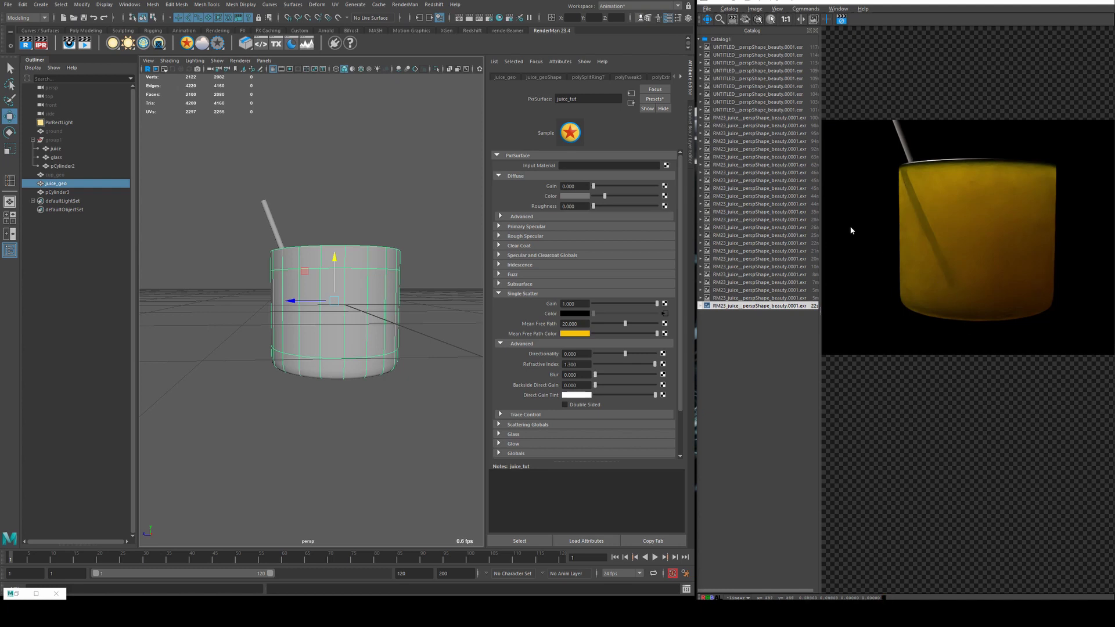
Step: Lower the Mean Free Path to 2 and re-render the denser juice
{"action": "double_click", "coordinate": [575, 324]}
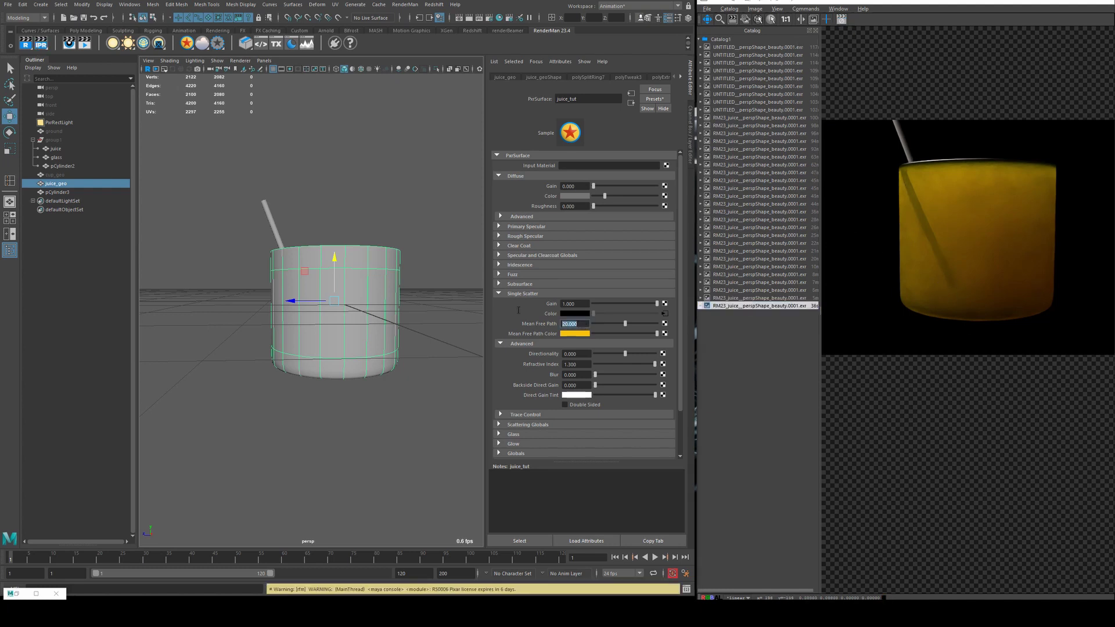
{"action": "type", "text": "2"}
{"action": "key", "text": "Return"}
{"action": "left_click", "coordinate": [43, 47]}
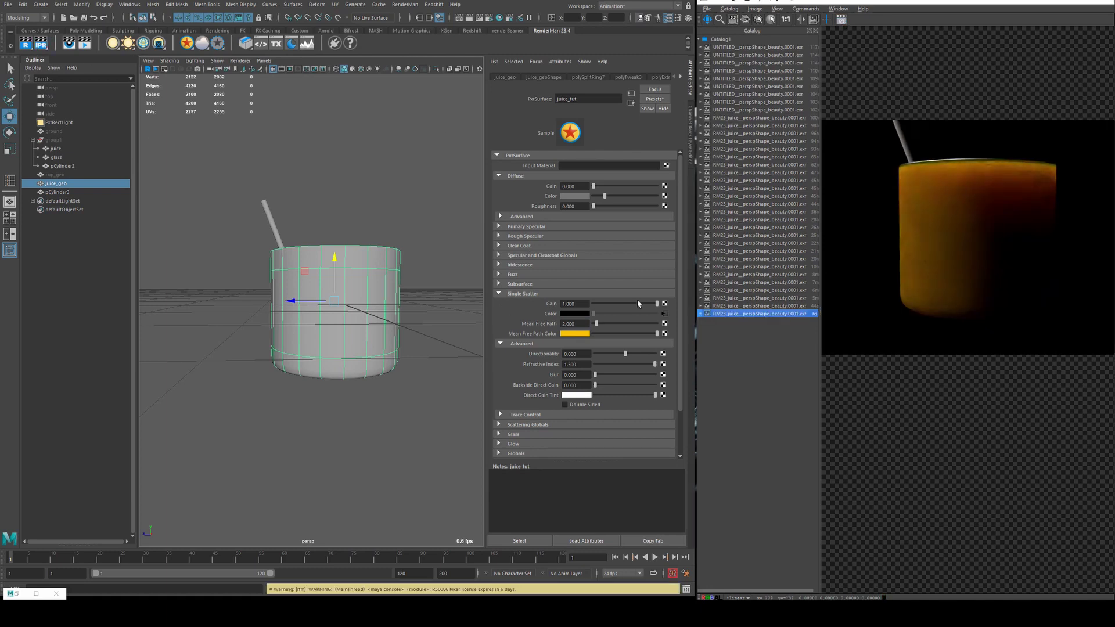
Step: Restore the Mean Free Path to 10 and restart the IPR render
{"action": "double_click", "coordinate": [579, 324]}
{"action": "type", "text": "10"}
{"action": "key", "text": "Return"}
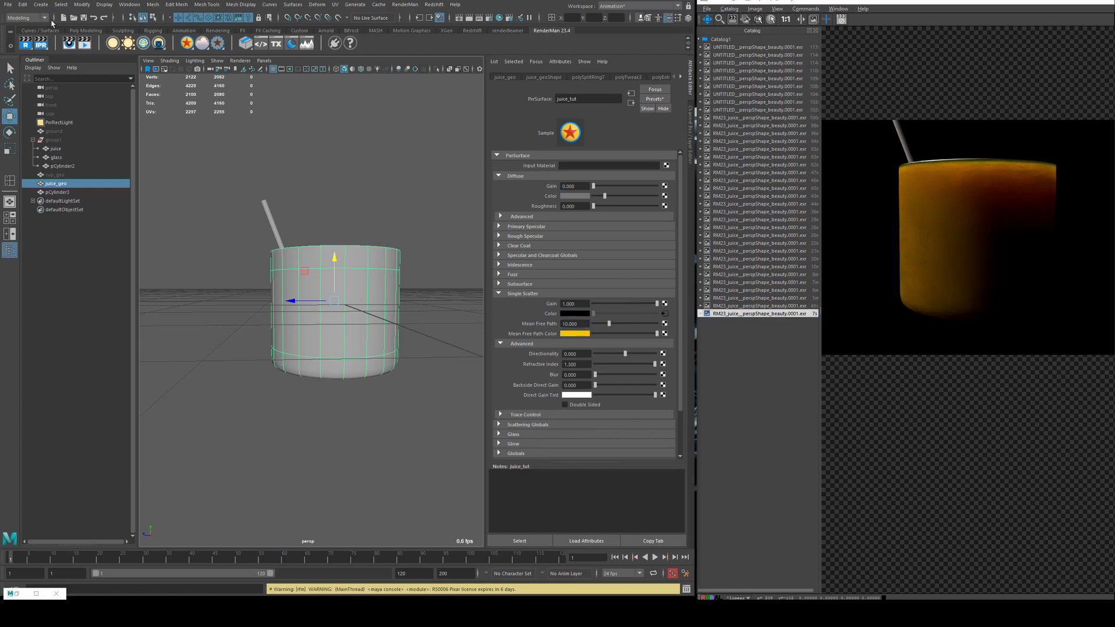
{"action": "left_click", "coordinate": [40, 45]}
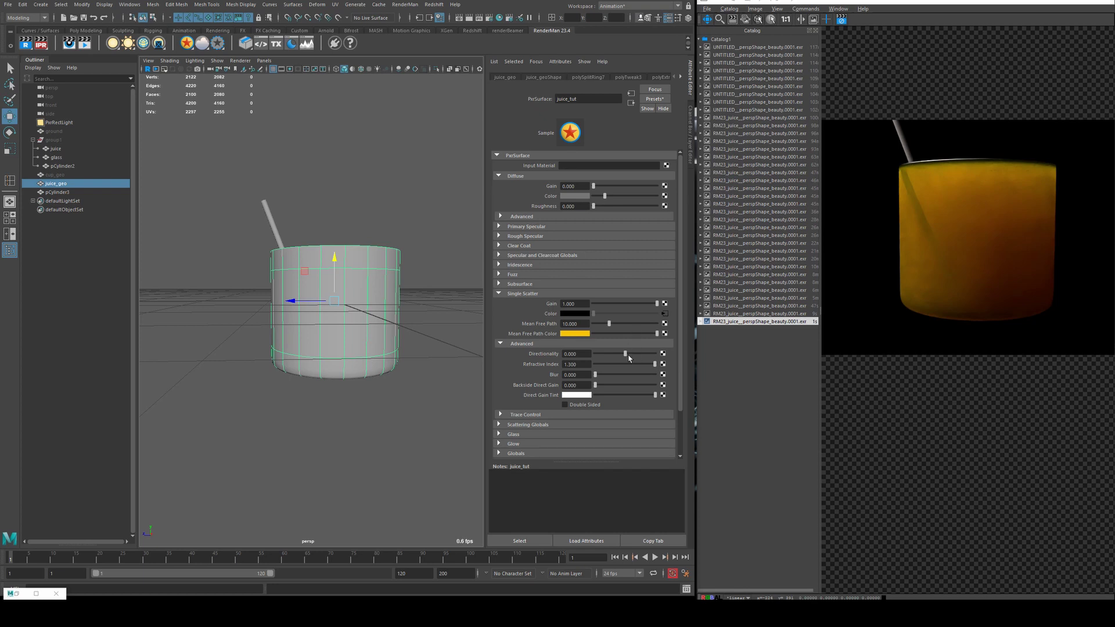
Step: Try single-scatter Directionality around 0.7 and -0.74, then reset it to 0
{"action": "left_click_drag", "start_coordinate": [627, 358], "coordinate": [646, 361]}
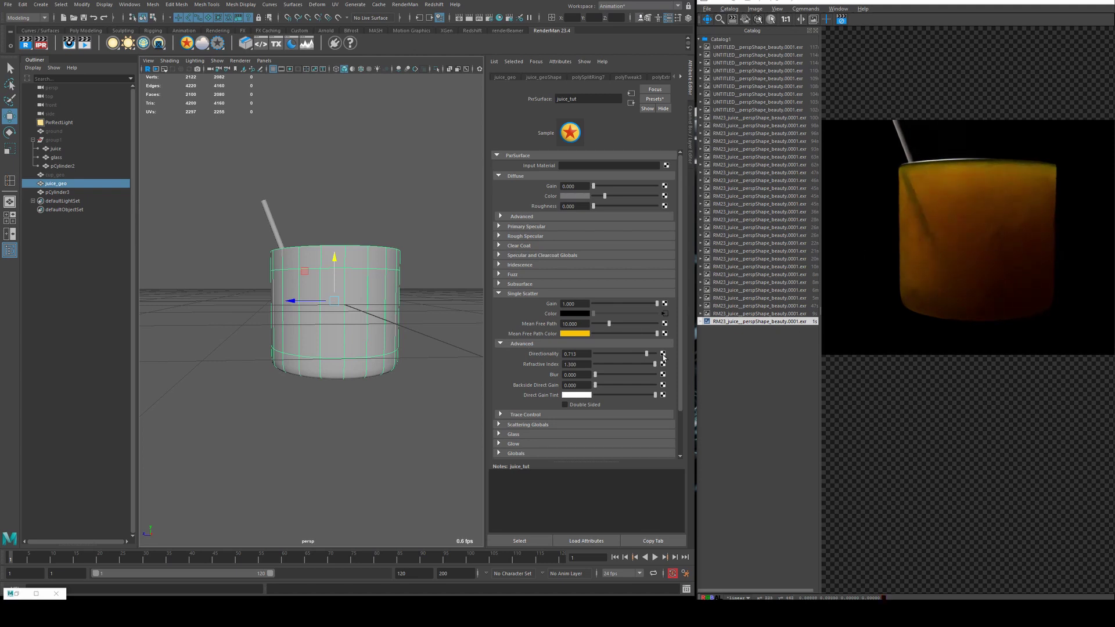
{"action": "left_click_drag", "start_coordinate": [631, 357], "coordinate": [603, 356]}
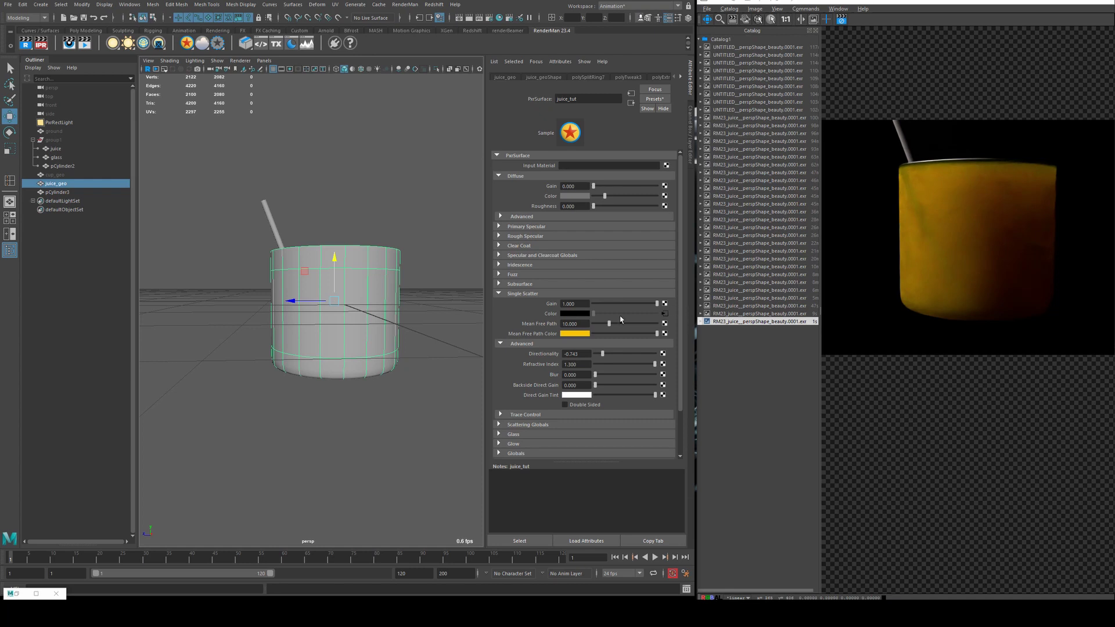
{"action": "left_click_drag", "start_coordinate": [587, 356], "coordinate": [527, 359]}
{"action": "type", "text": "0"}
{"action": "key", "text": "Return"}
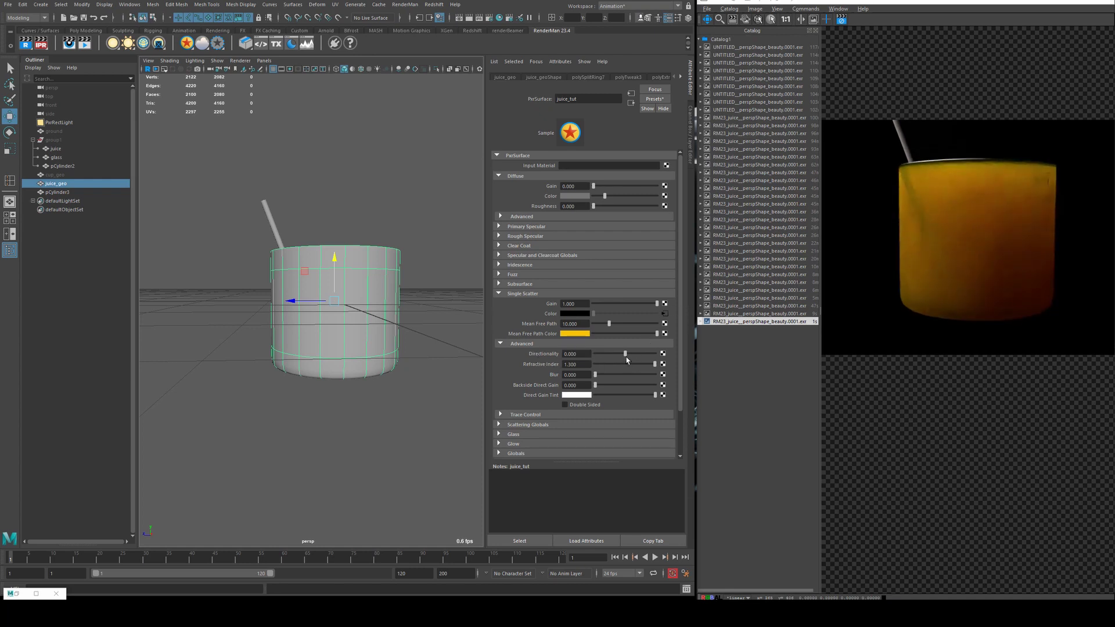
Step: Set juice_tut's single-scatter Directionality to 0.05
{"action": "left_click_drag", "start_coordinate": [626, 355], "coordinate": [629, 356]}
{"action": "left_click", "coordinate": [575, 353]}
{"action": "type", "text": ".05"}
{"action": "key", "text": "Return"}
Step: Unhide cup_geo with Shift+H, restart the IPR render, and orbit to look into the glass
{"action": "left_click", "coordinate": [70, 176]}
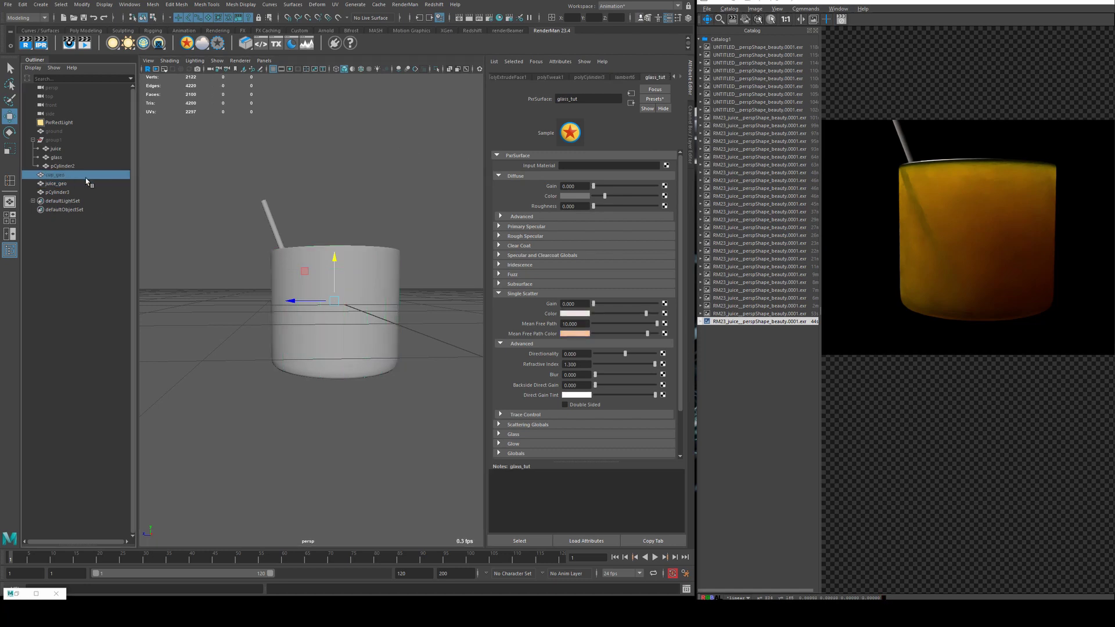
{"action": "key", "text": "shift+h"}
{"action": "left_click", "coordinate": [44, 43]}
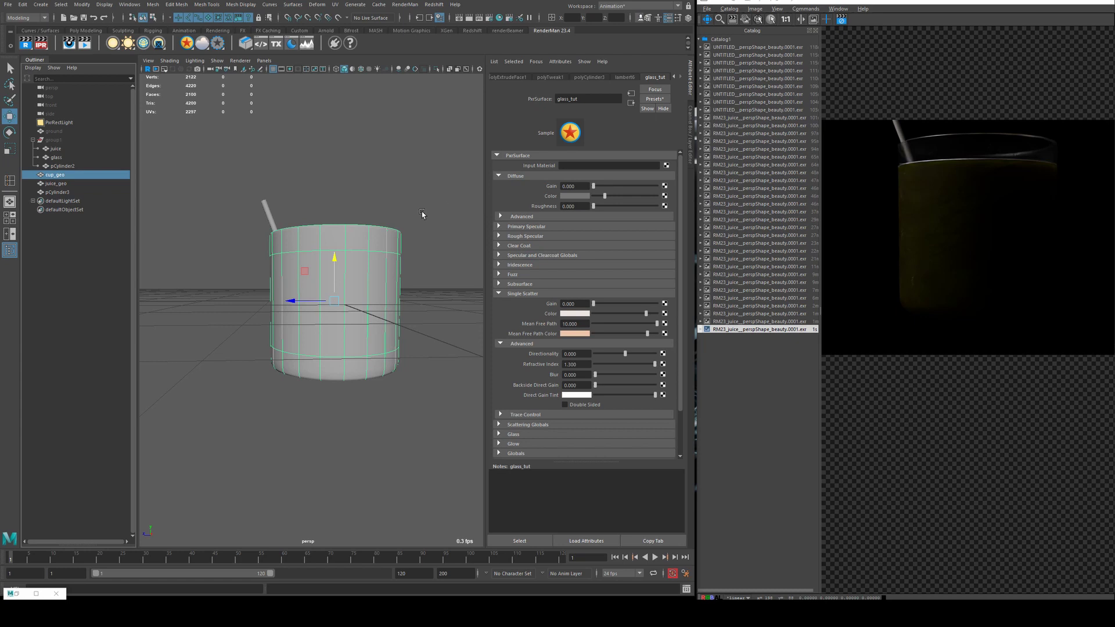
{"action": "left_click_drag", "start_coordinate": [420, 215], "coordinate": [420, 237], "text": "alt"}
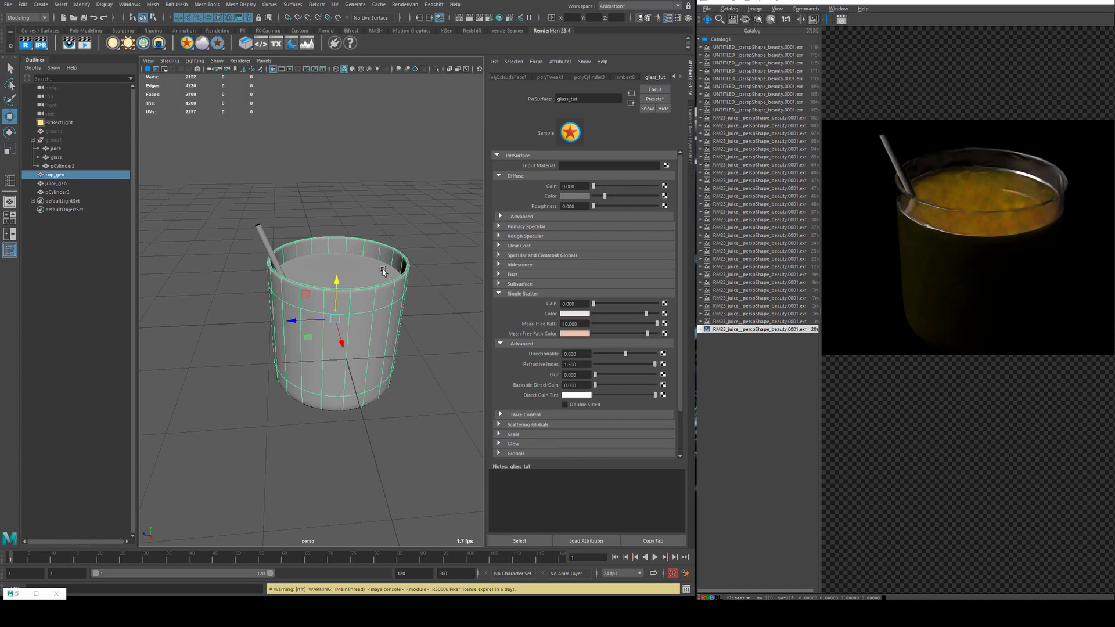
{"action": "left_click", "coordinate": [310, 263]}
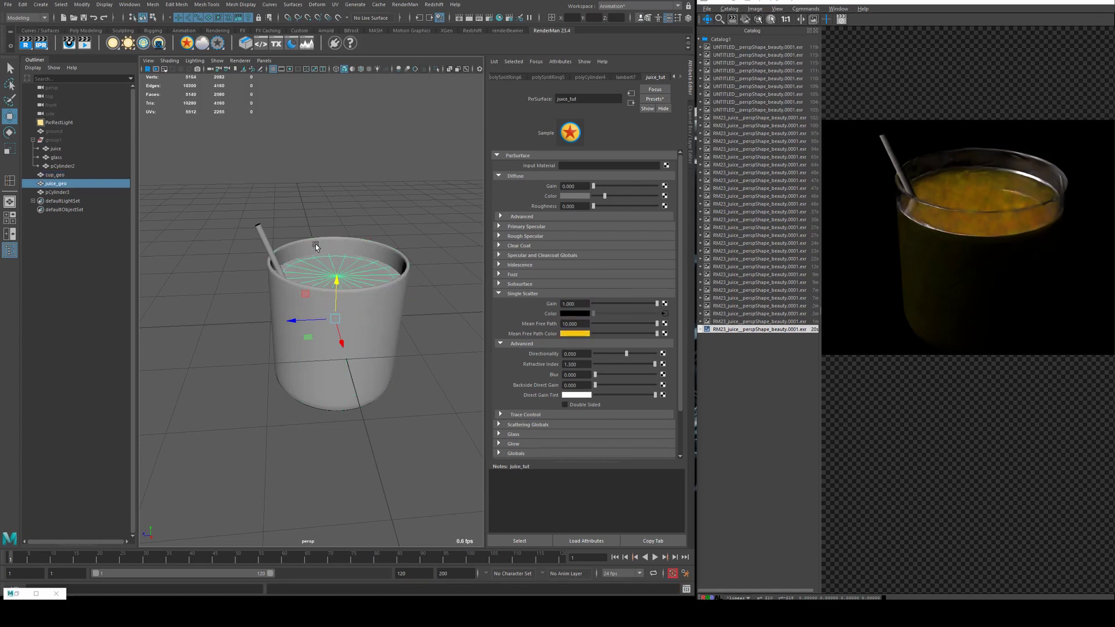
{"action": "left_click", "coordinate": [316, 238]}
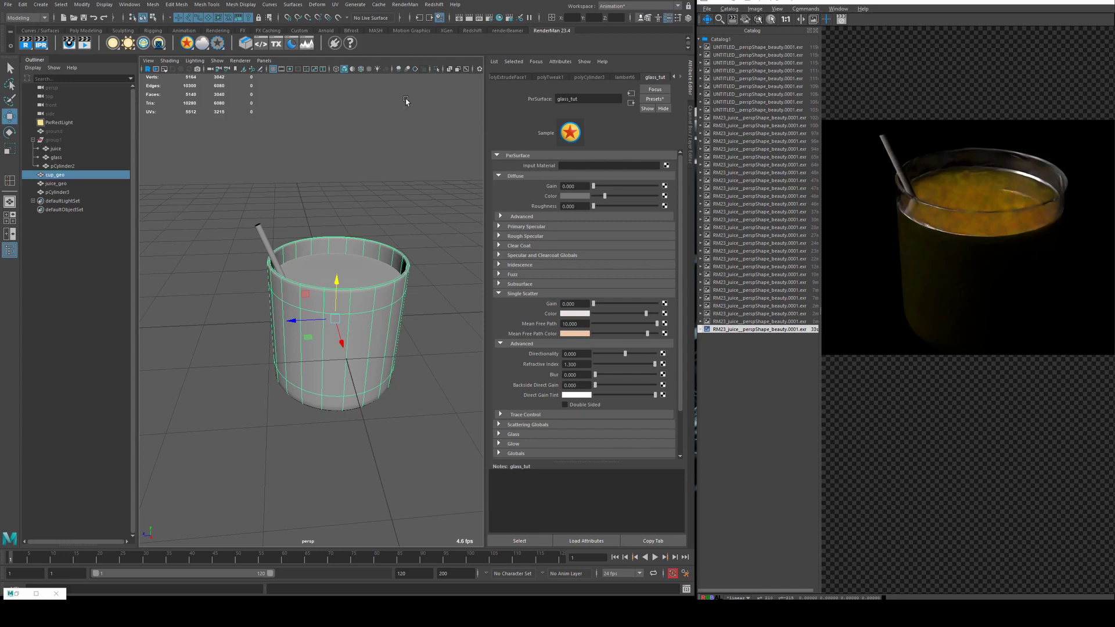
{"action": "scroll", "coordinate": [512, 78], "scroll_direction": "up", "scroll_amount": 5}
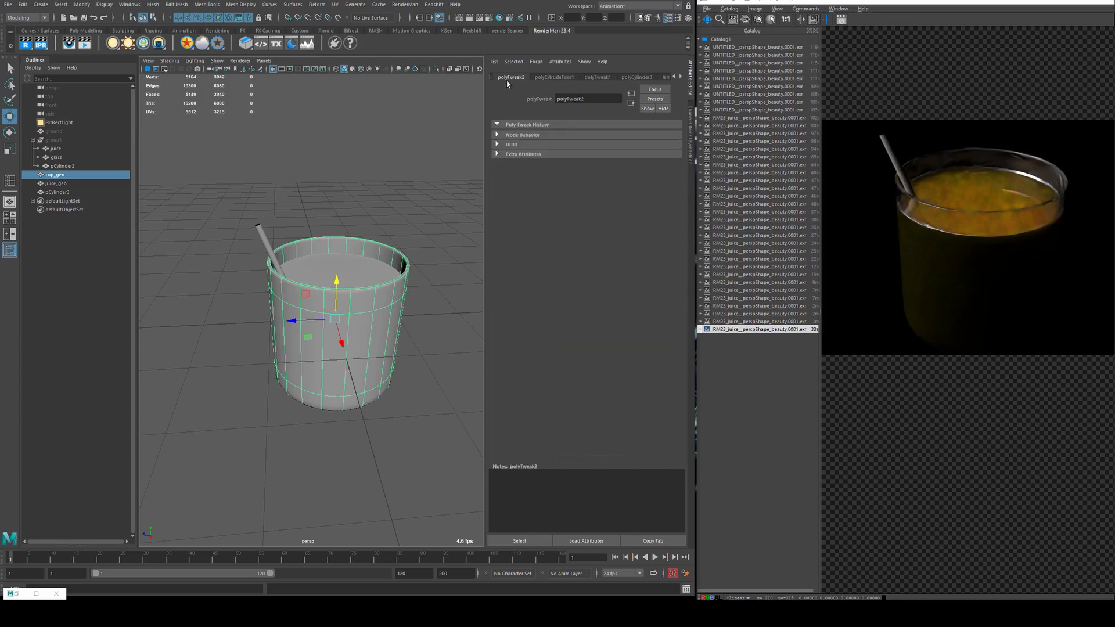
Step: Alternately select the cup and juice to inspect their attributes, including the cup's polySplitRing settings
{"action": "left_click", "coordinate": [366, 171]}
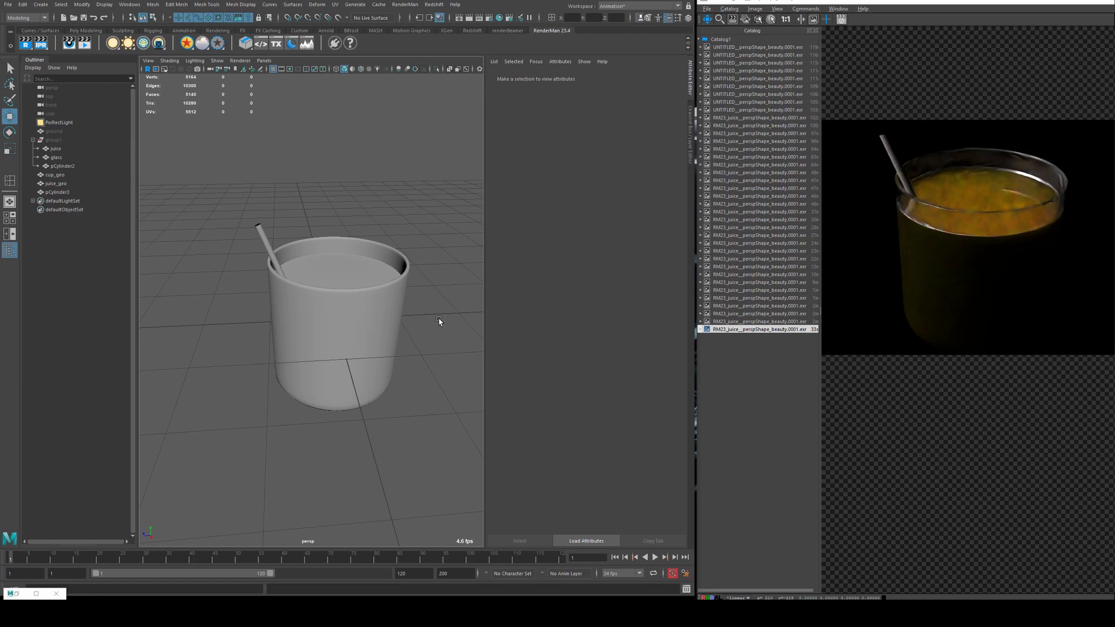
{"action": "left_click", "coordinate": [386, 307]}
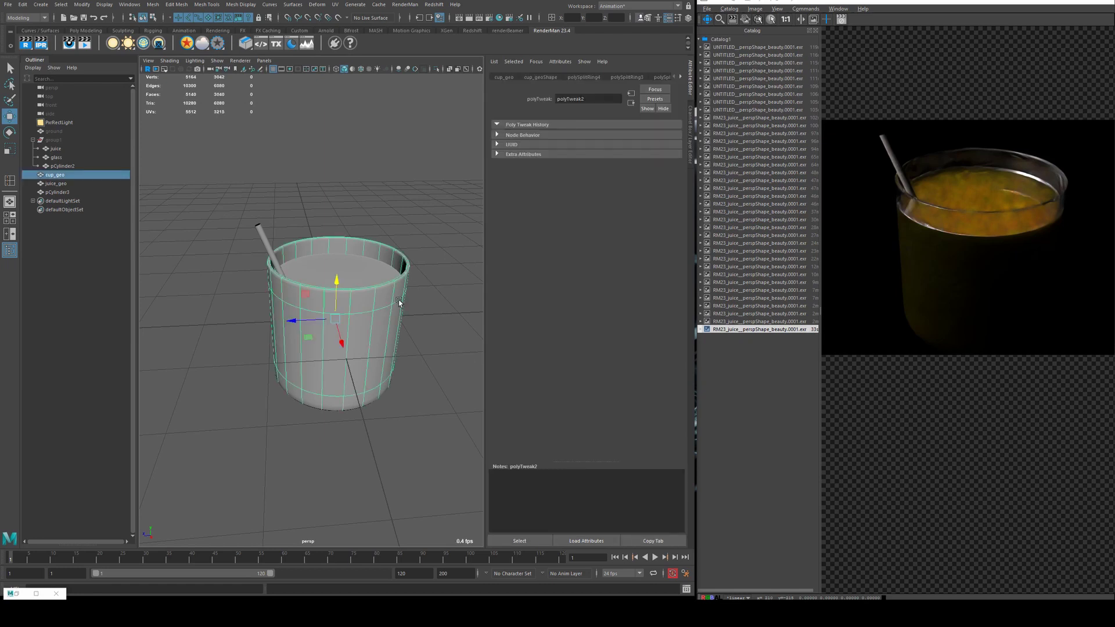
{"action": "left_click", "coordinate": [370, 277]}
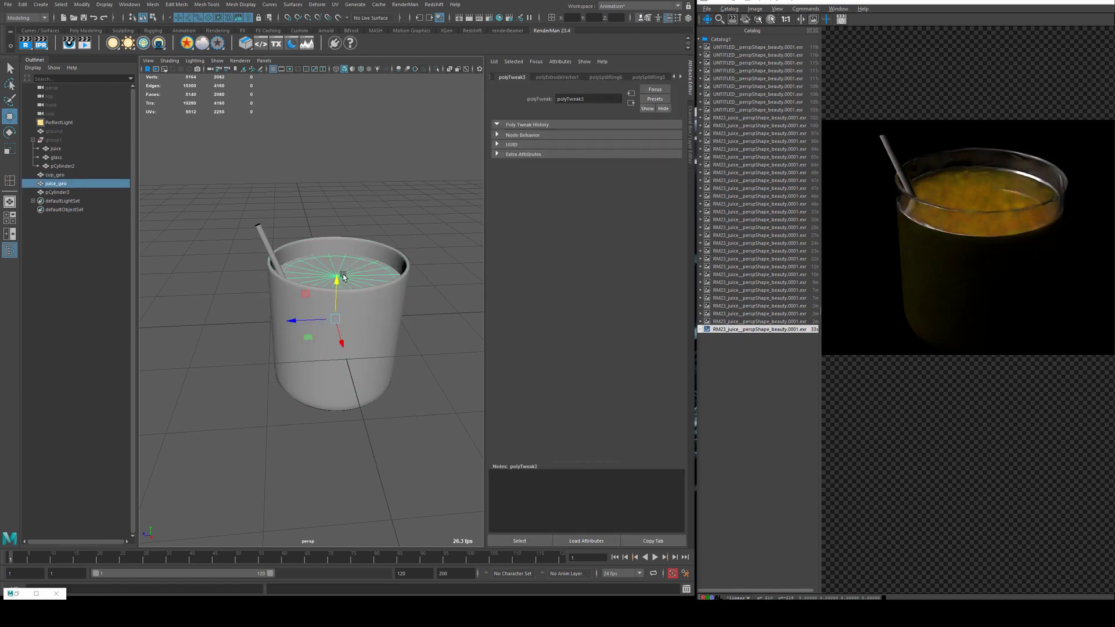
{"action": "left_click", "coordinate": [338, 219]}
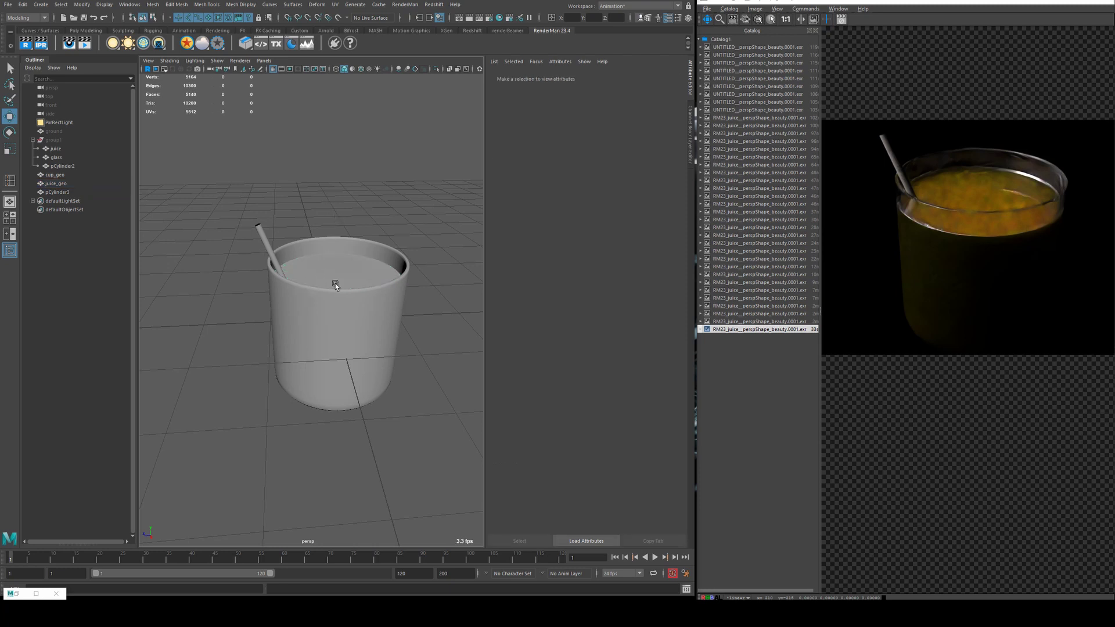
{"action": "left_click", "coordinate": [371, 312]}
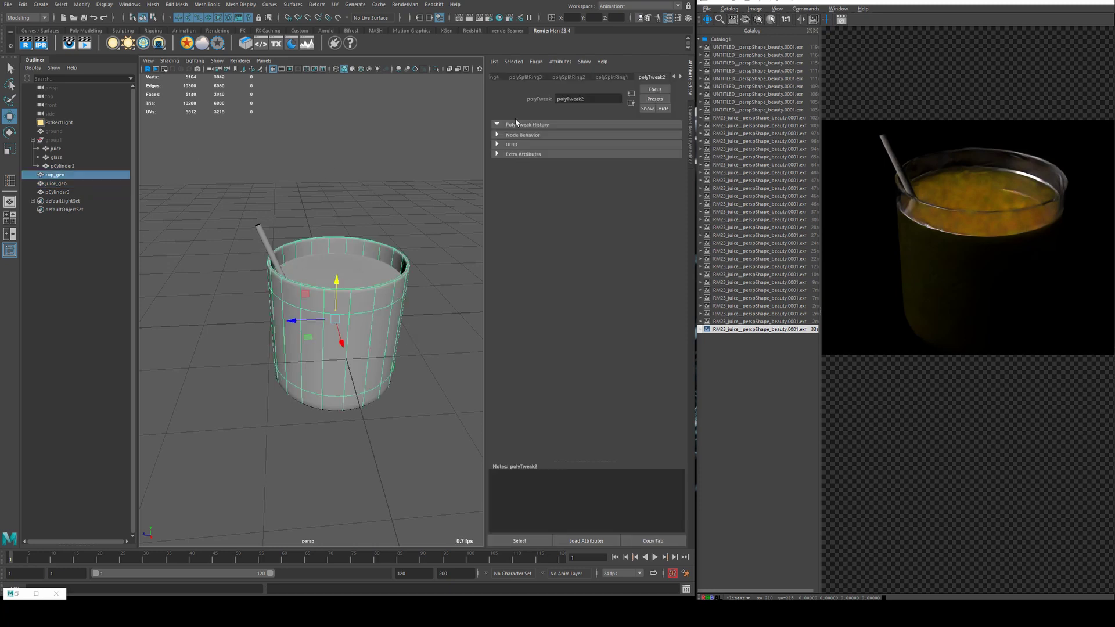
{"action": "left_click", "coordinate": [495, 78]}
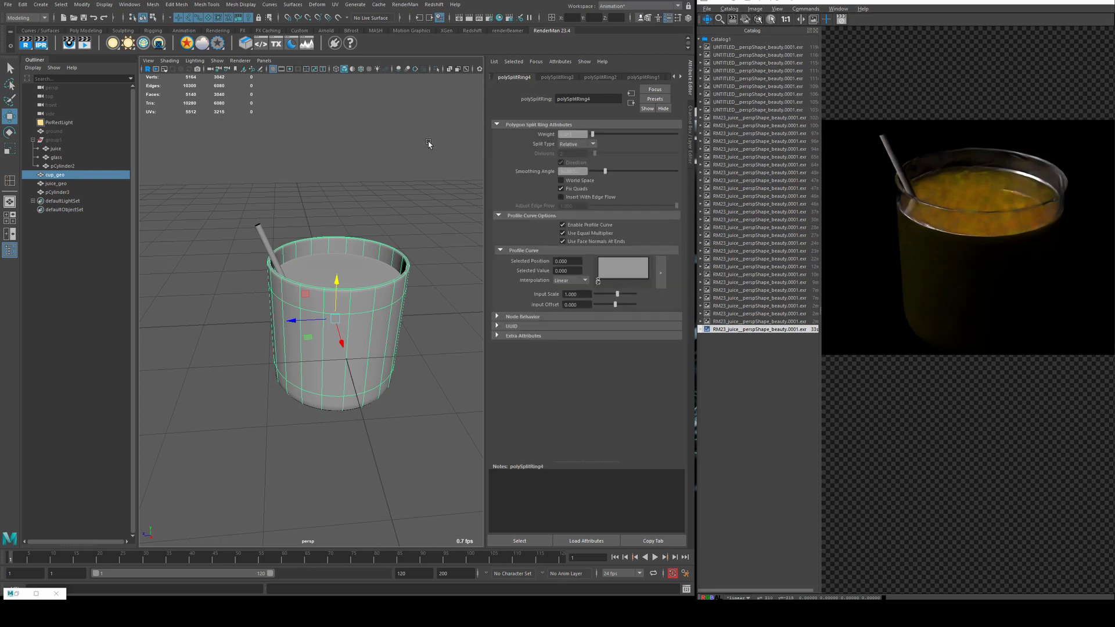
{"action": "left_click", "coordinate": [410, 242]}
{"action": "left_click", "coordinate": [407, 309]}
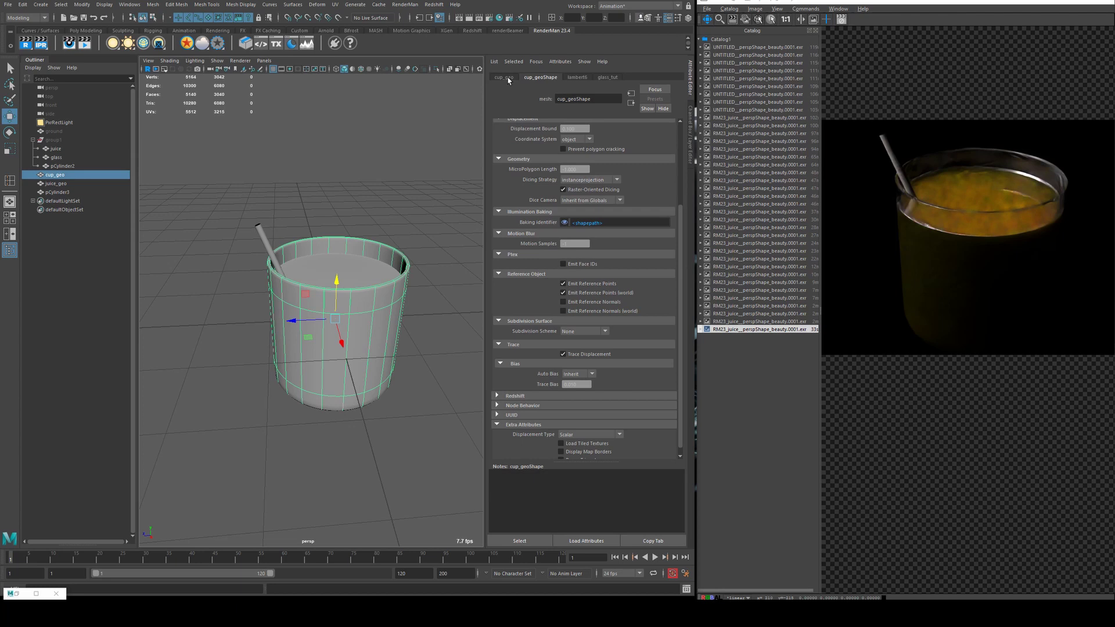
{"action": "left_click", "coordinate": [366, 261]}
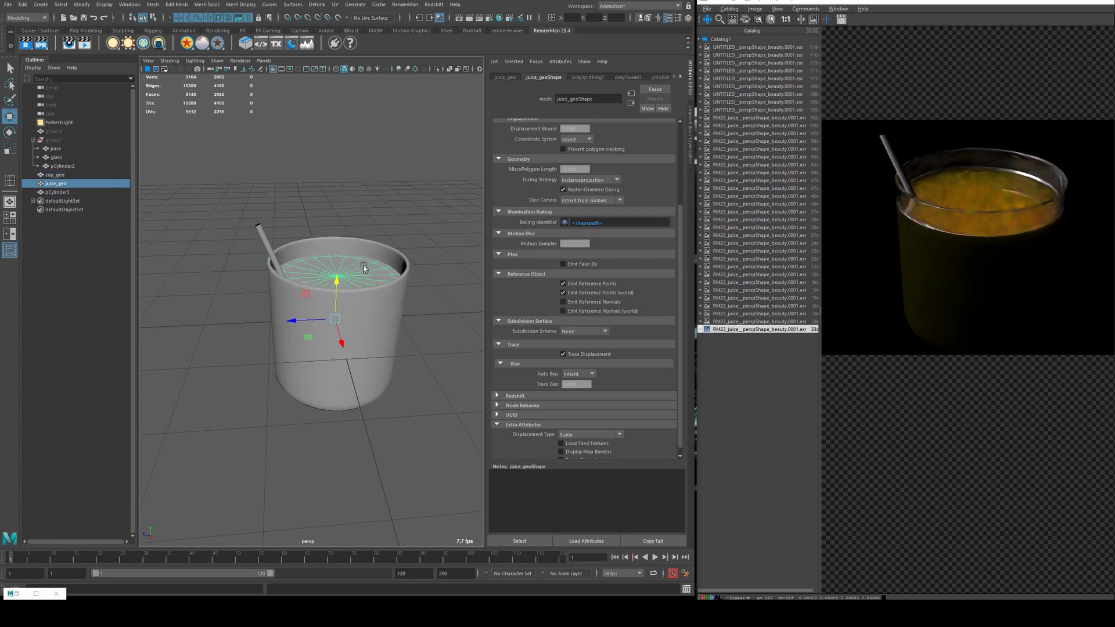
{"action": "left_click", "coordinate": [389, 296]}
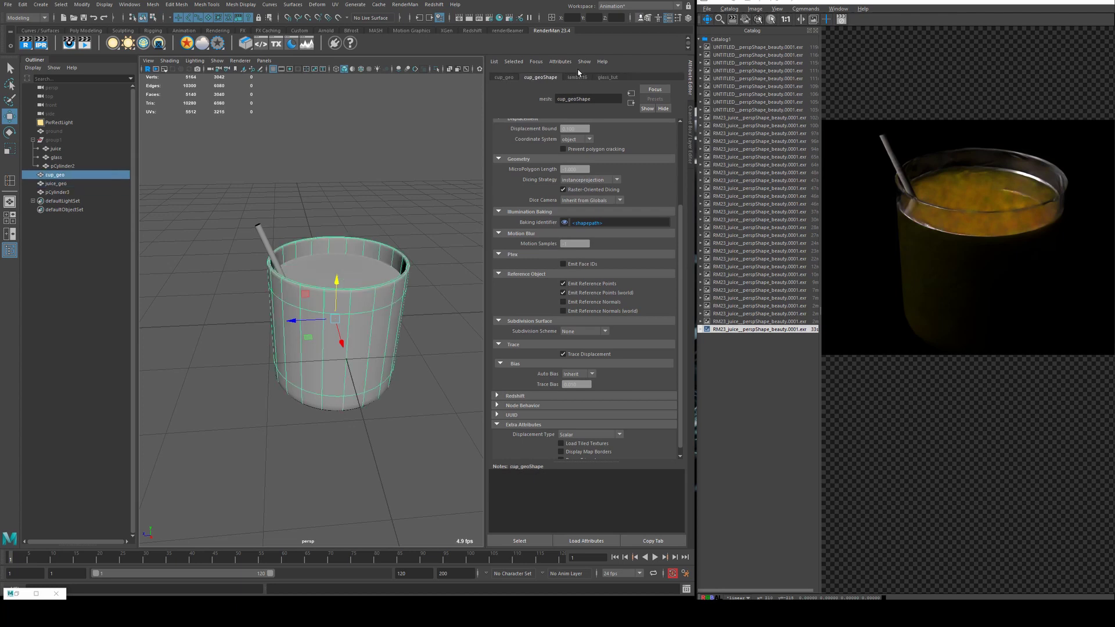
Step: Expand cup_geo's RenderMan attributes to check its Nested Dielectrics setting against the juice
{"action": "left_click", "coordinate": [505, 77]}
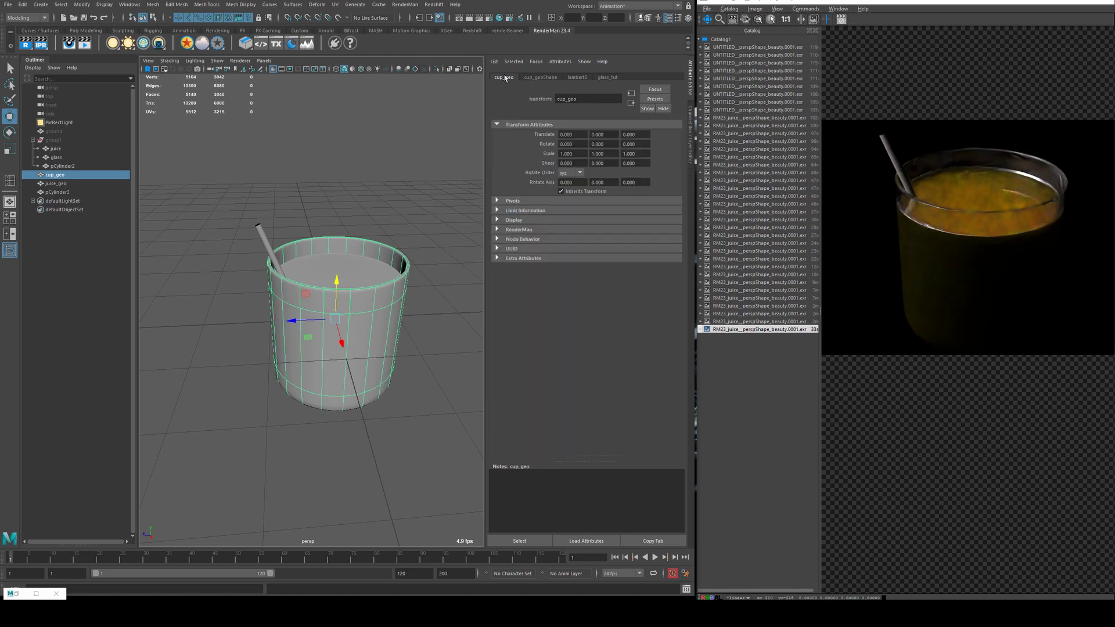
{"action": "left_click", "coordinate": [517, 230]}
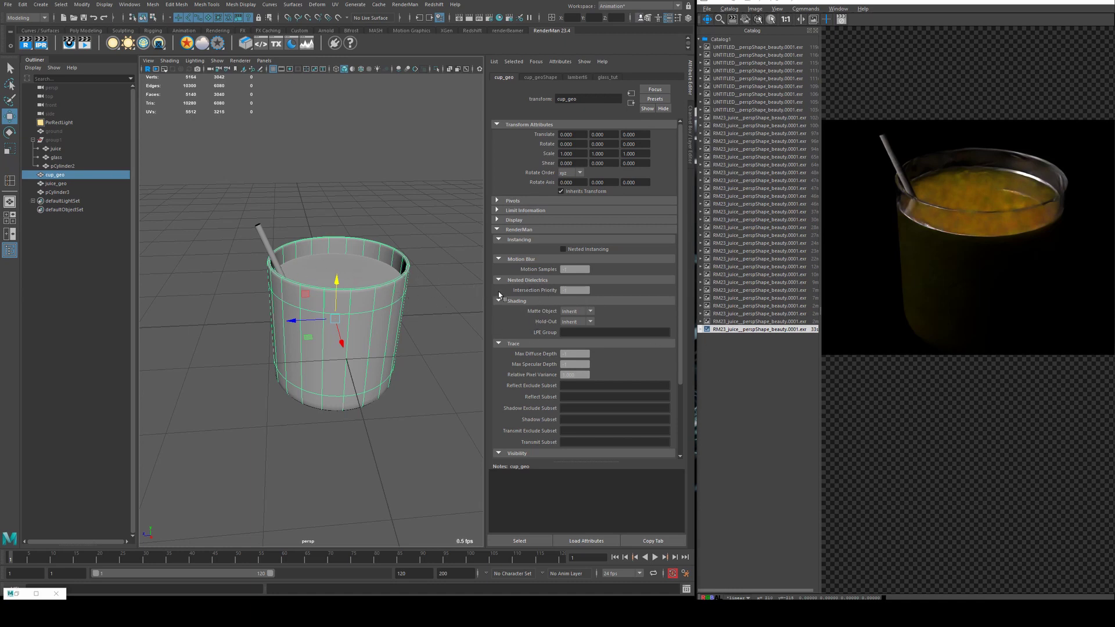
{"action": "left_click", "coordinate": [359, 270]}
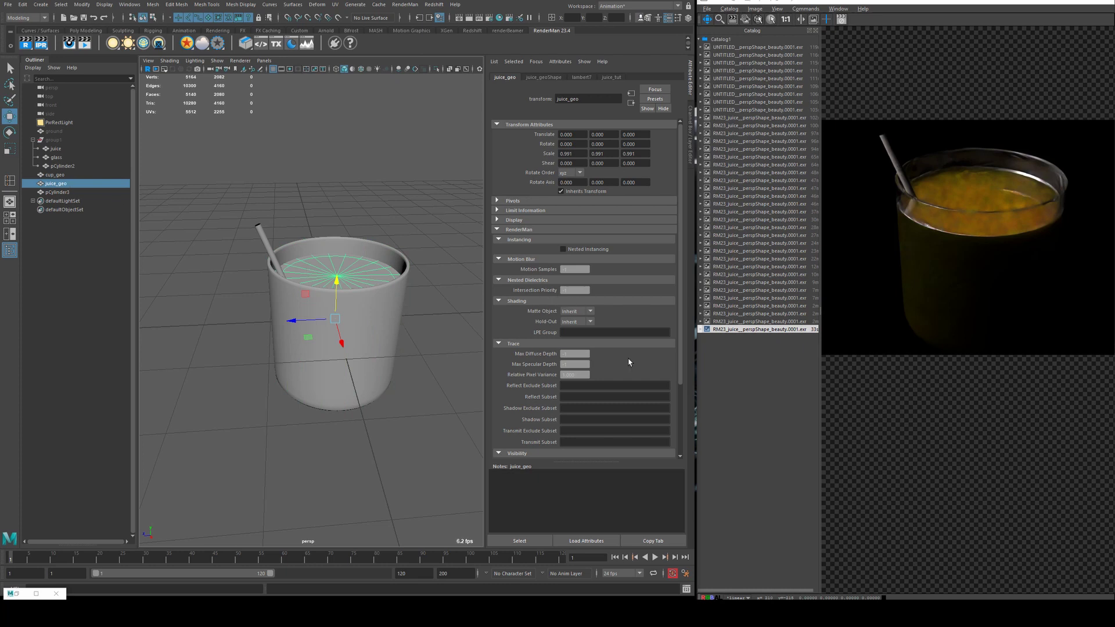
{"action": "left_click", "coordinate": [384, 298]}
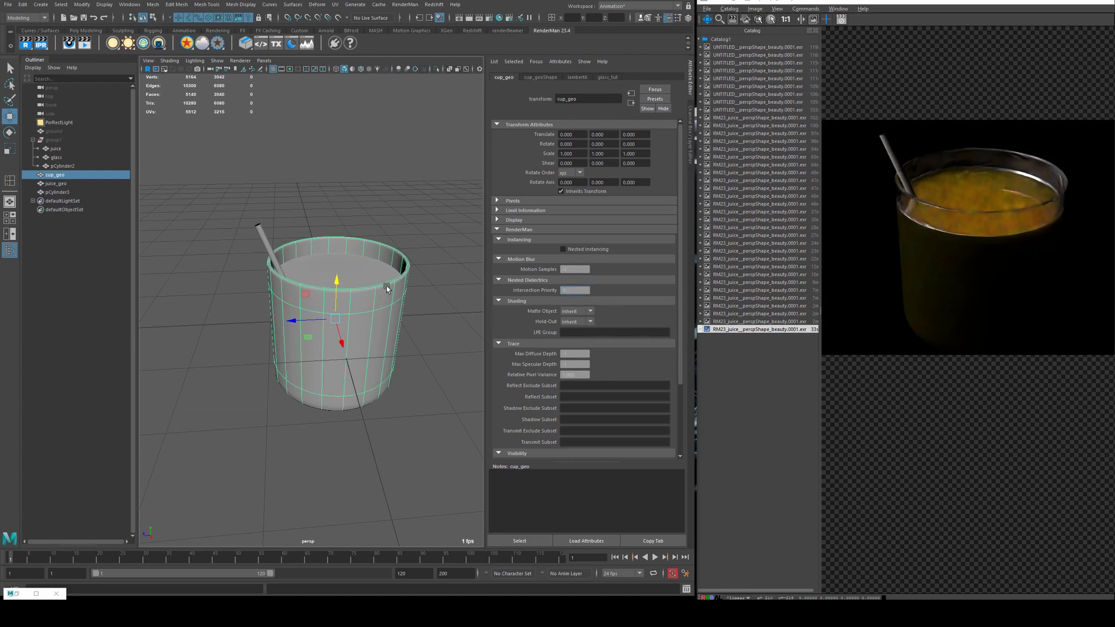
Step: Select the juice and compare the earlier darker render with the newest brighter orange one
{"action": "left_click", "coordinate": [367, 275]}
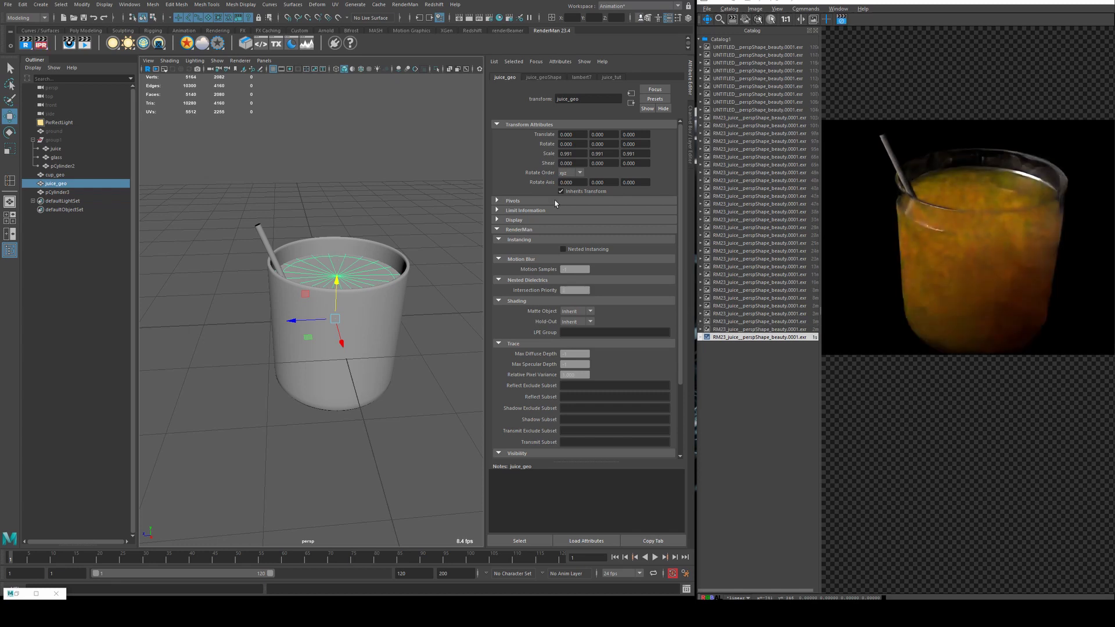
{"action": "left_click", "coordinate": [792, 330]}
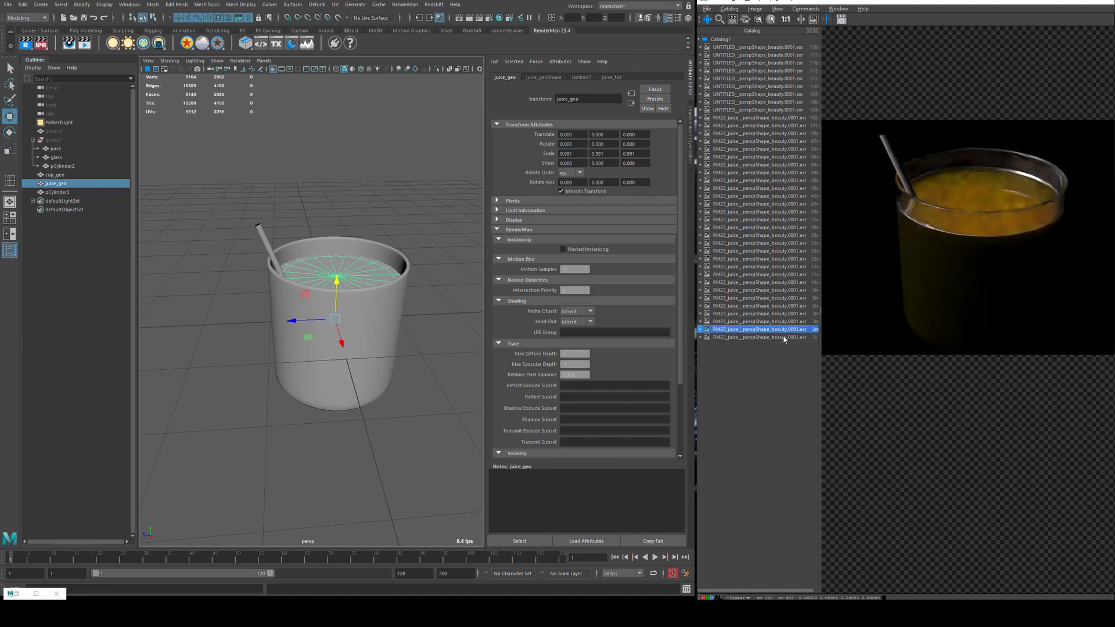
{"action": "left_click", "coordinate": [784, 337]}
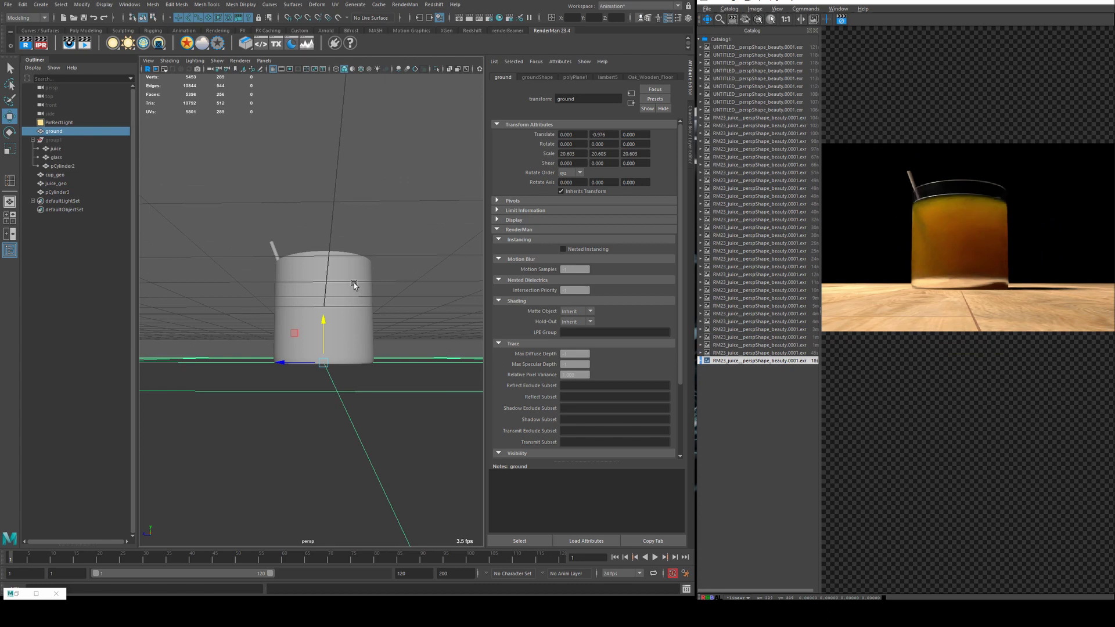
Step: Scale the straw to 0.056 × 1.746 and raise it to Y 0.374
{"action": "right_click_drag", "start_coordinate": [325, 275], "coordinate": [356, 281], "text": "alt"}
{"action": "left_click", "coordinate": [263, 233]}
{"action": "key", "text": "r"}
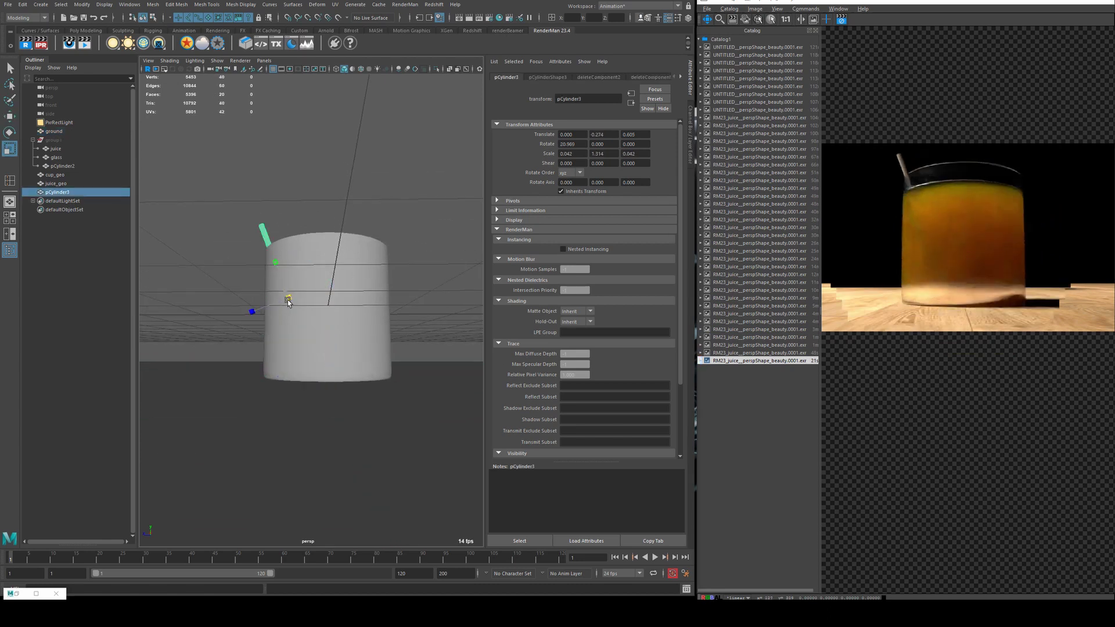
{"action": "left_click_drag", "start_coordinate": [288, 299], "coordinate": [315, 326]}
{"action": "key", "text": "w"}
{"action": "left_click_drag", "start_coordinate": [253, 282], "coordinate": [256, 276]}
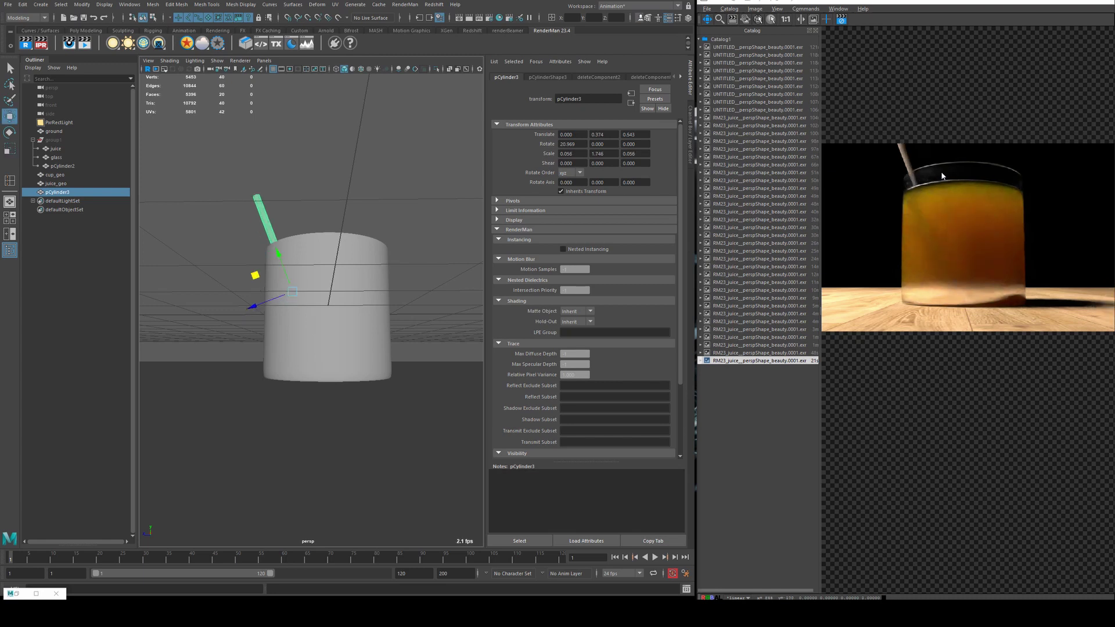